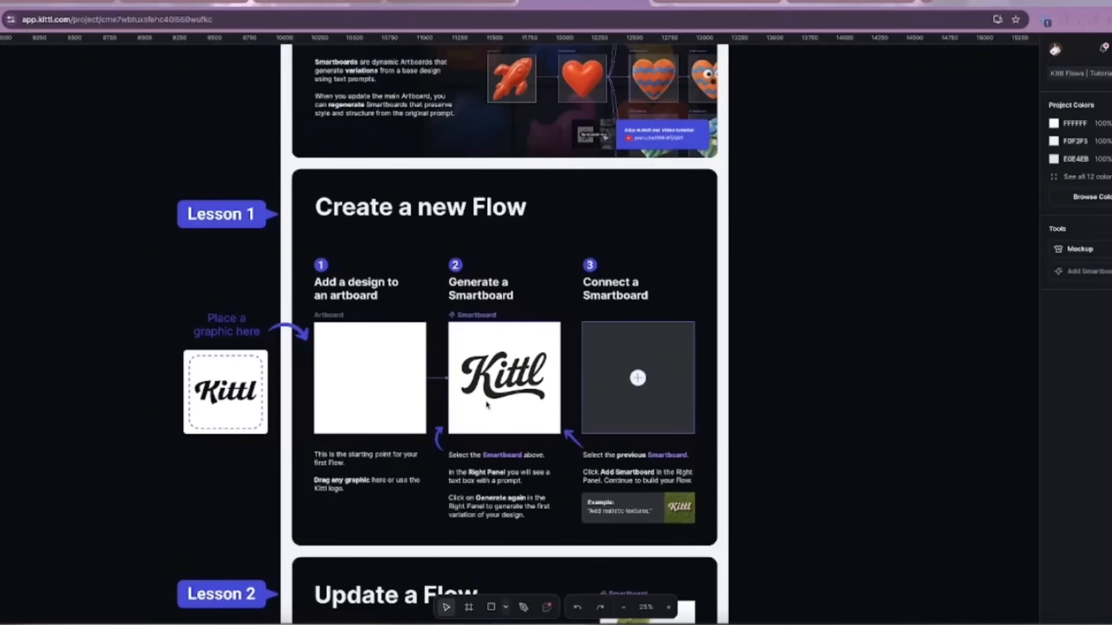
# Step: Examine the Kittl Flows tutorial's Update a Flow lesson and view the prompt of its glossy hand Smartboard
pyautogui.scroll(-5, 486, 404)
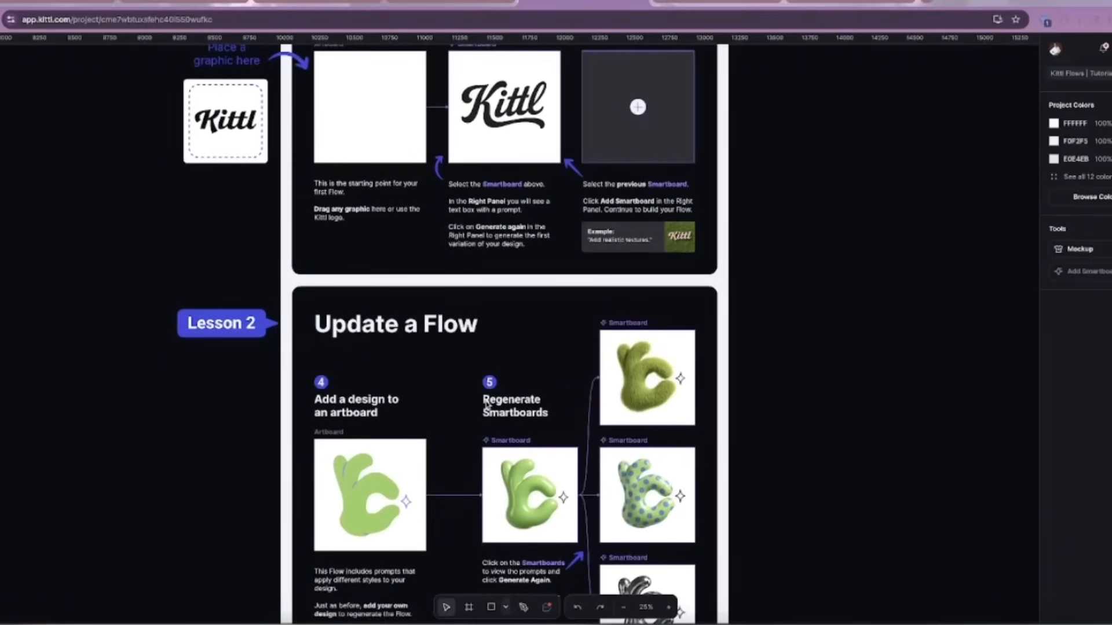
pyautogui.scroll(-2, 486, 403)
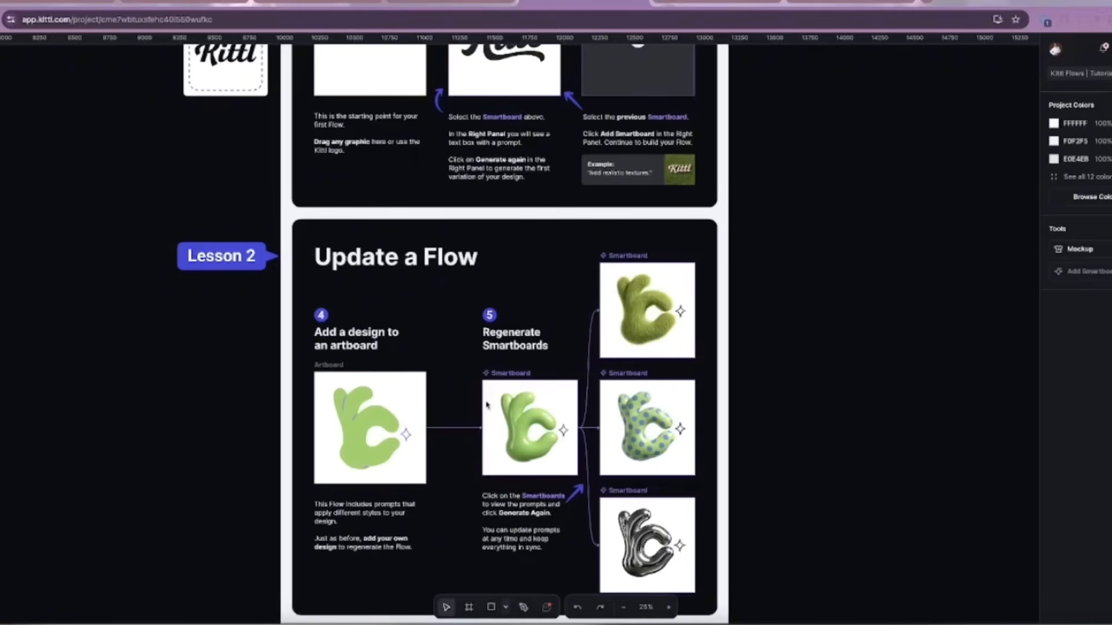
pyautogui.scroll(-2, 486, 405)
pyautogui.click(475, 368)
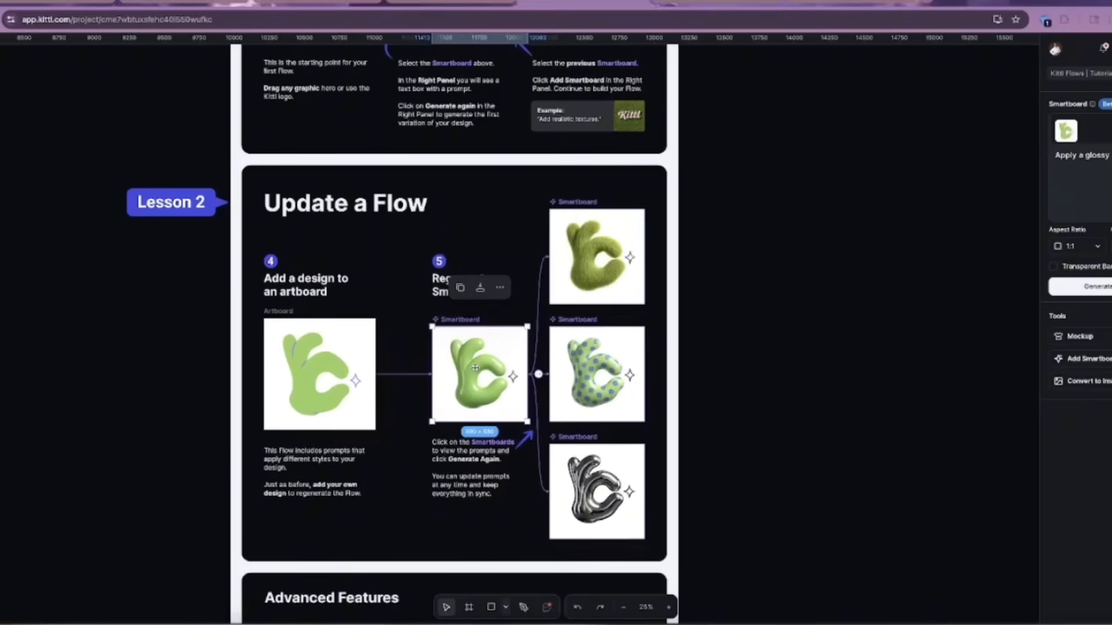
pyautogui.click(399, 434)
pyautogui.hscroll(1, 457, 388)
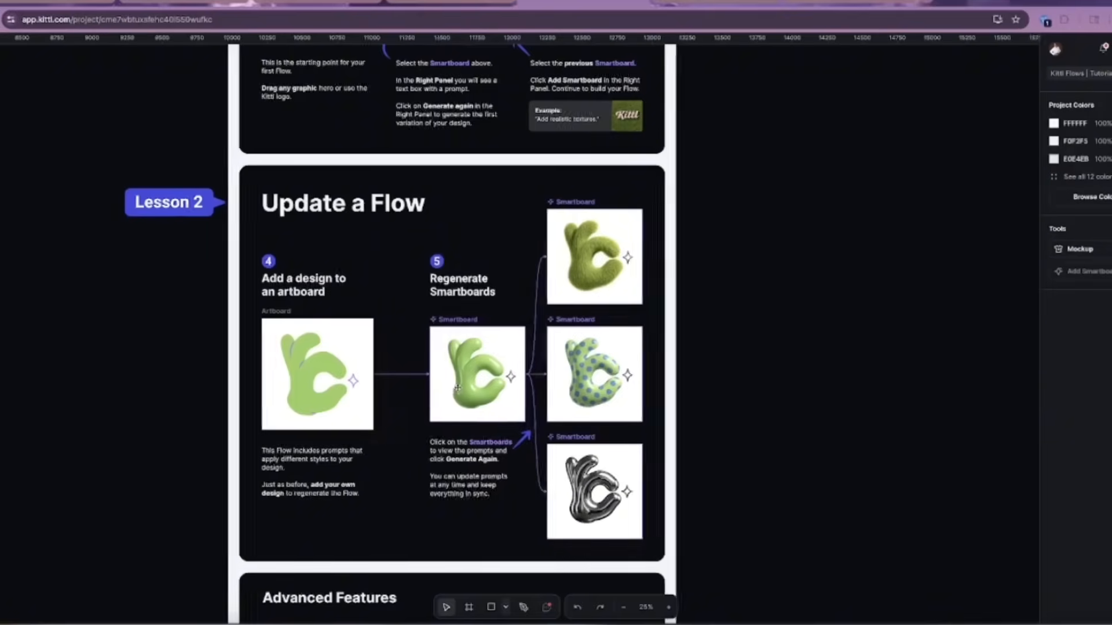
pyautogui.hscroll(2, 457, 388)
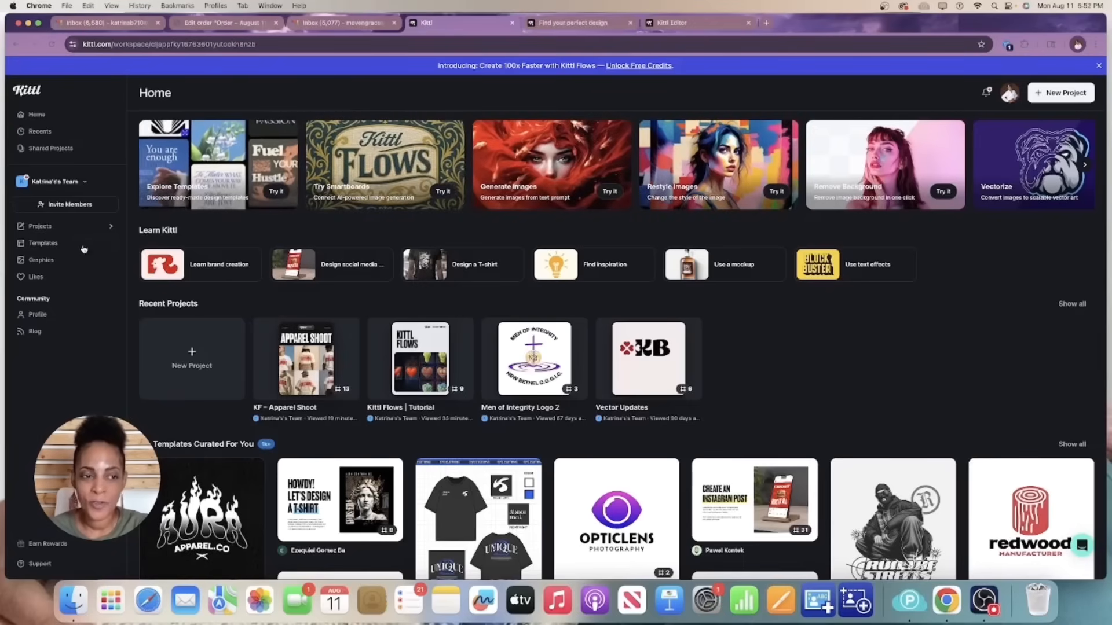
# Step: Open the Creative Flows category of the template library and browse its designs for an apparel template
pyautogui.click(43, 243)
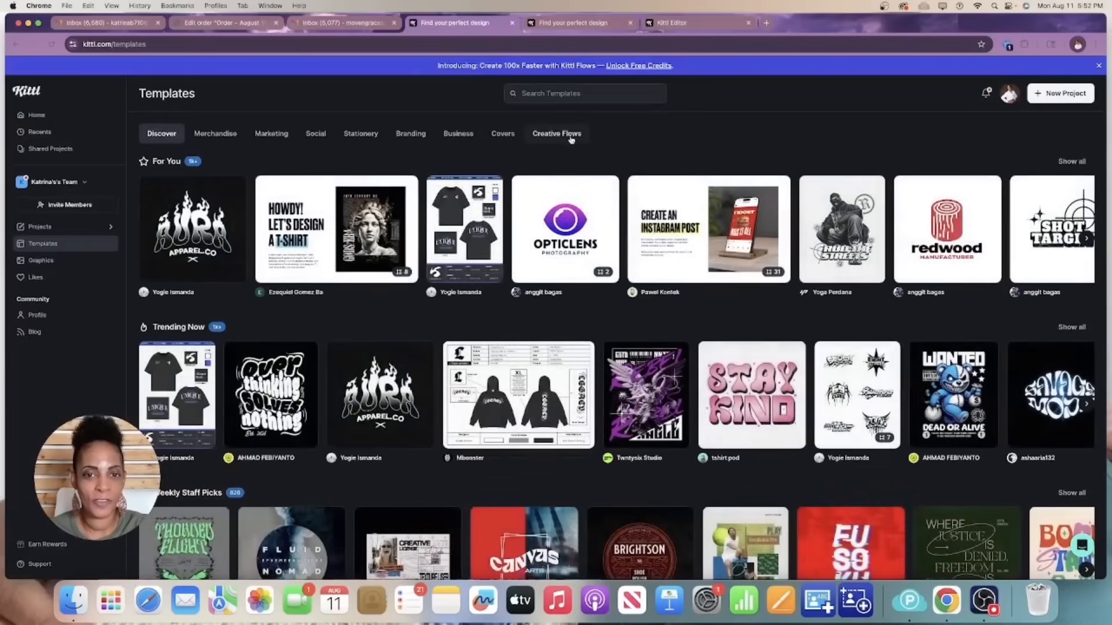
pyautogui.click(565, 133)
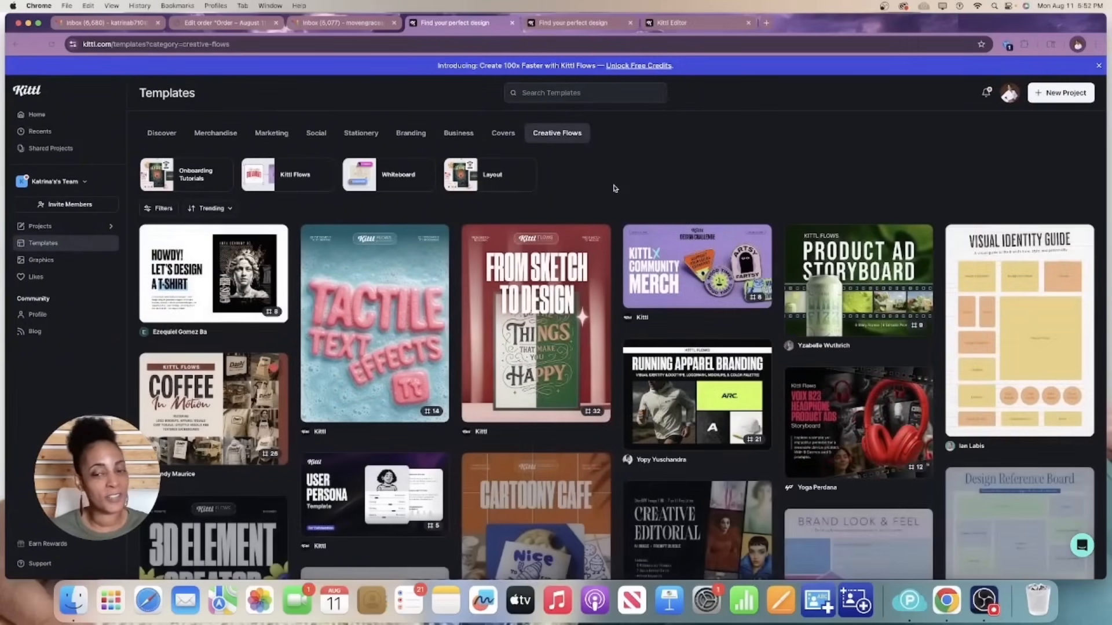
pyautogui.scroll(-3, 665, 346)
pyautogui.scroll(-7, 664, 347)
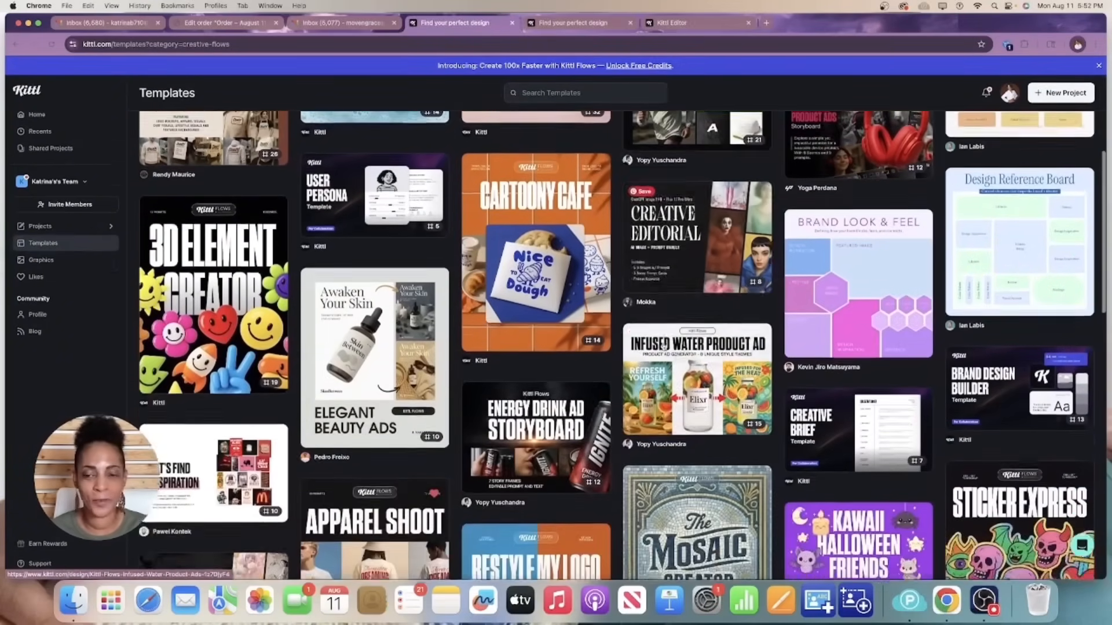
pyautogui.scroll(-3, 664, 347)
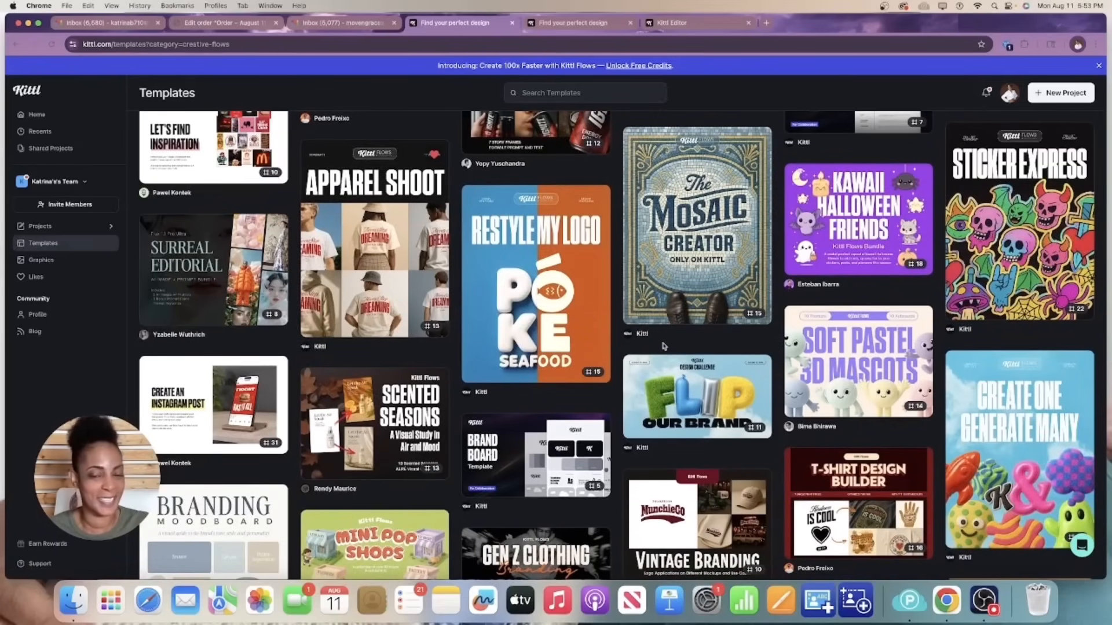
pyautogui.scroll(-5, 663, 346)
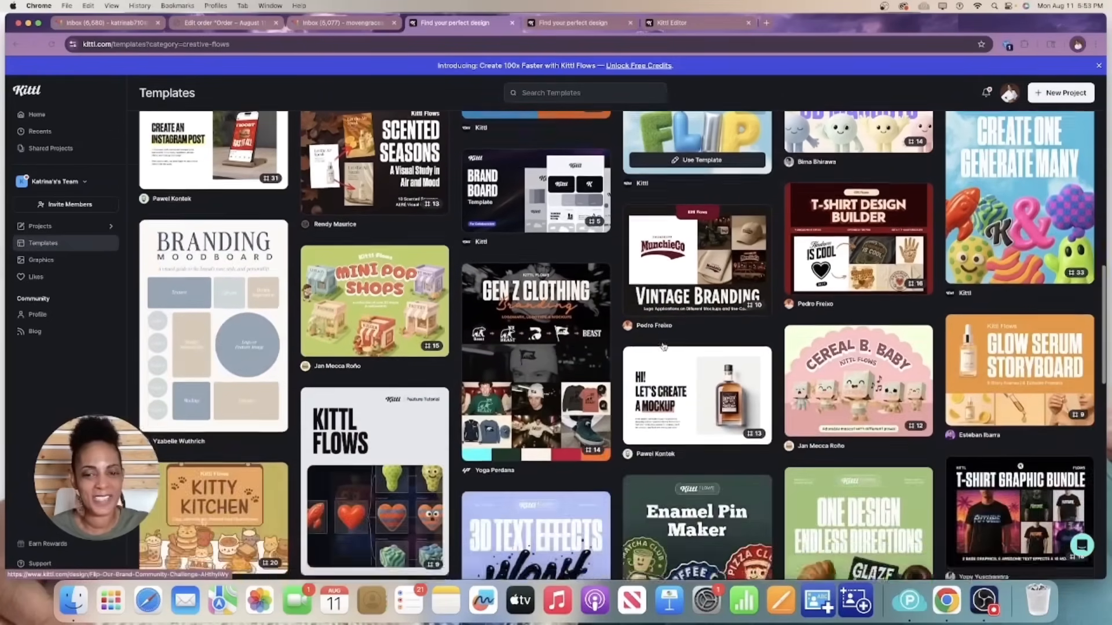
pyautogui.scroll(-2, 663, 347)
pyautogui.scroll(1, 663, 346)
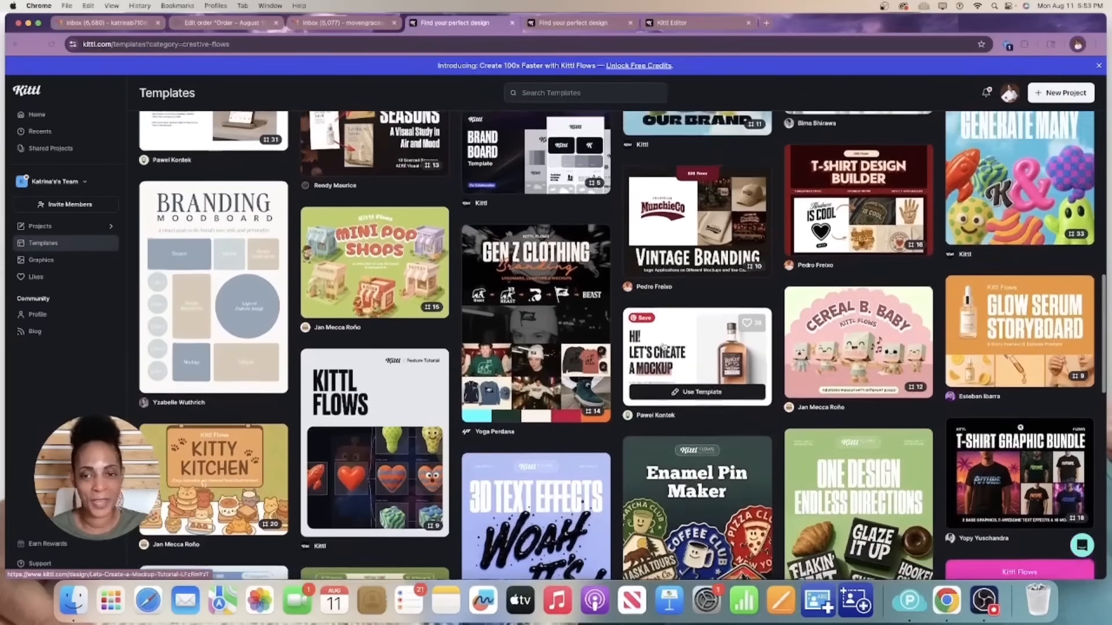
pyautogui.scroll(1, 663, 346)
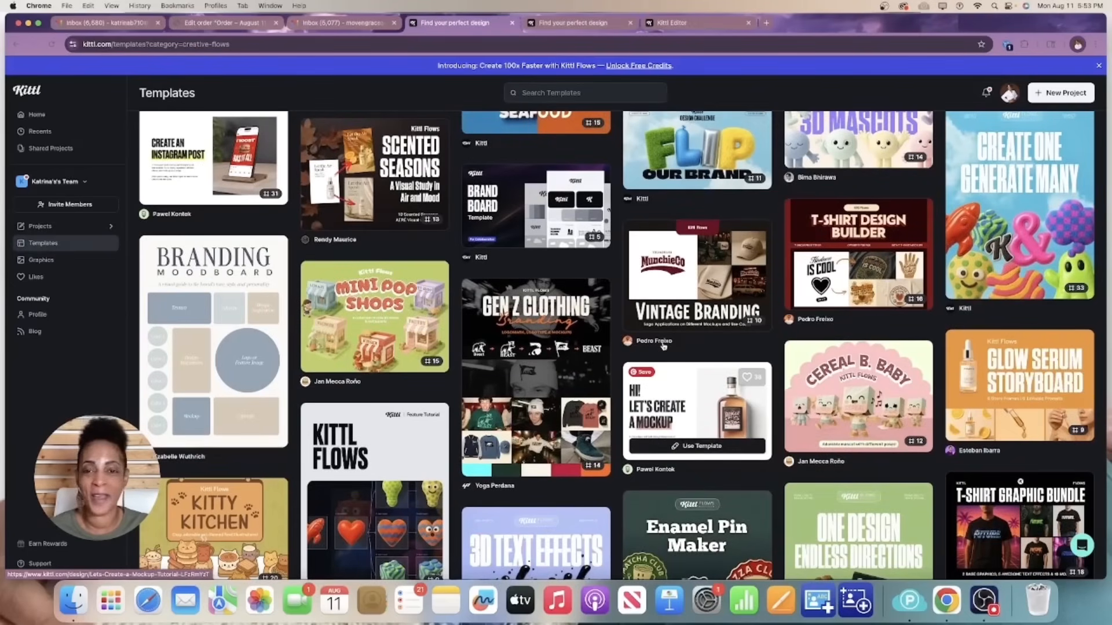
pyautogui.scroll(5, 664, 346)
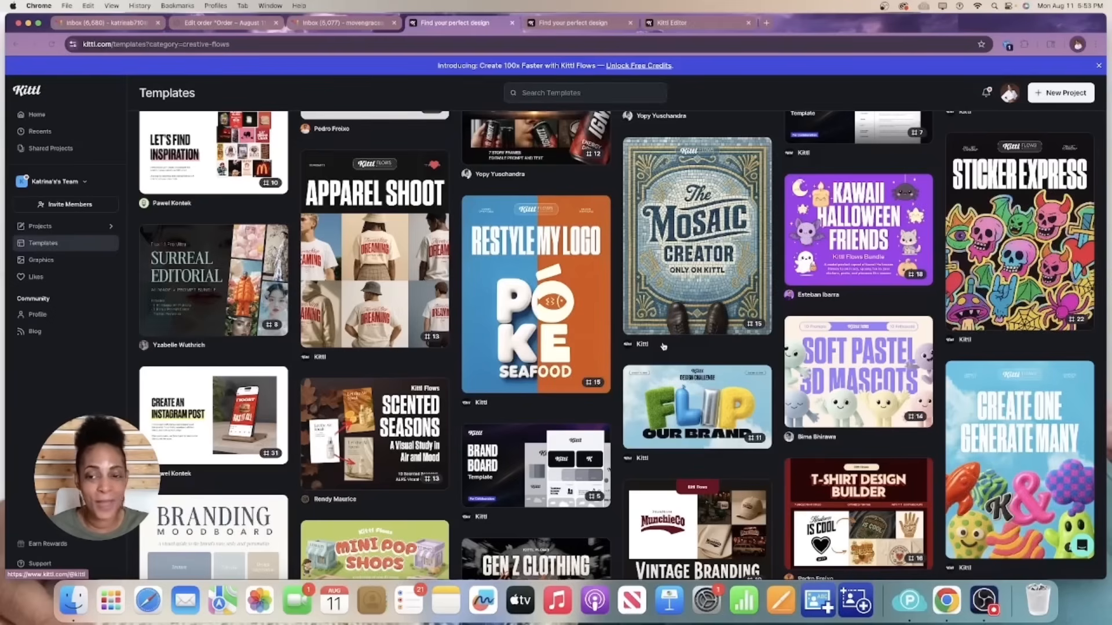
# Step: Open the Apparel Shoot Flow template and use it as a new project
pyautogui.moveTo(380, 281)
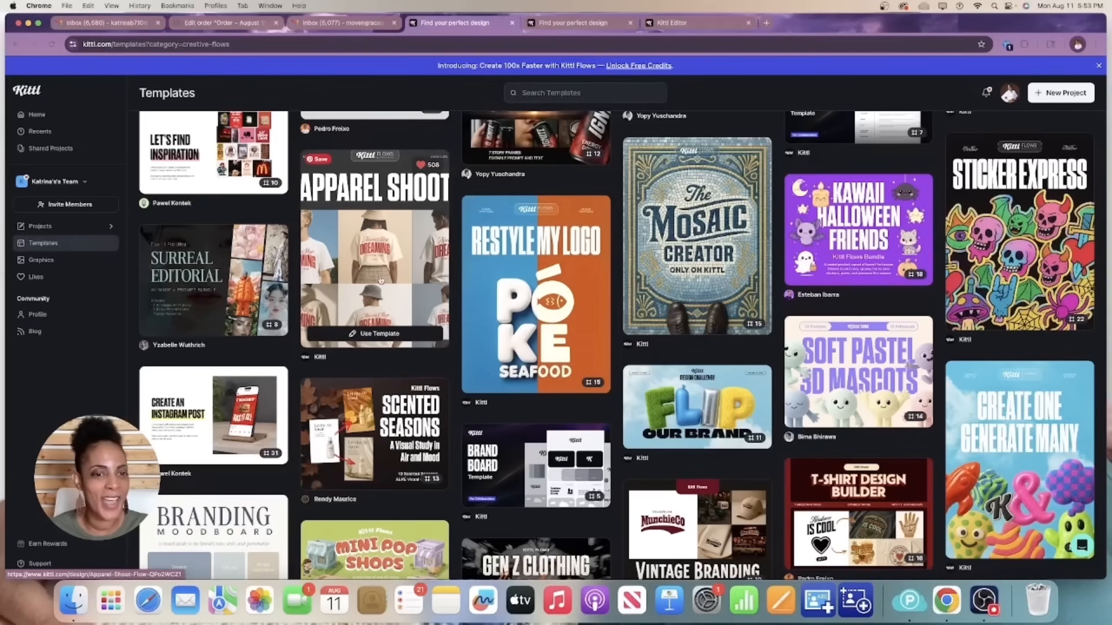
pyautogui.click(380, 281)
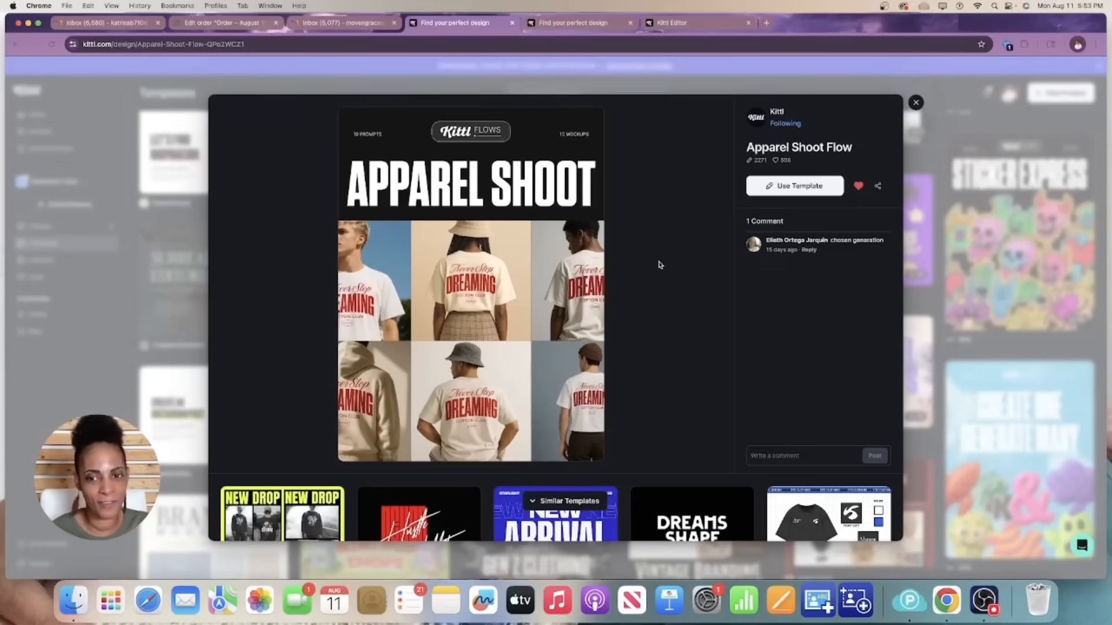
pyautogui.click(788, 188)
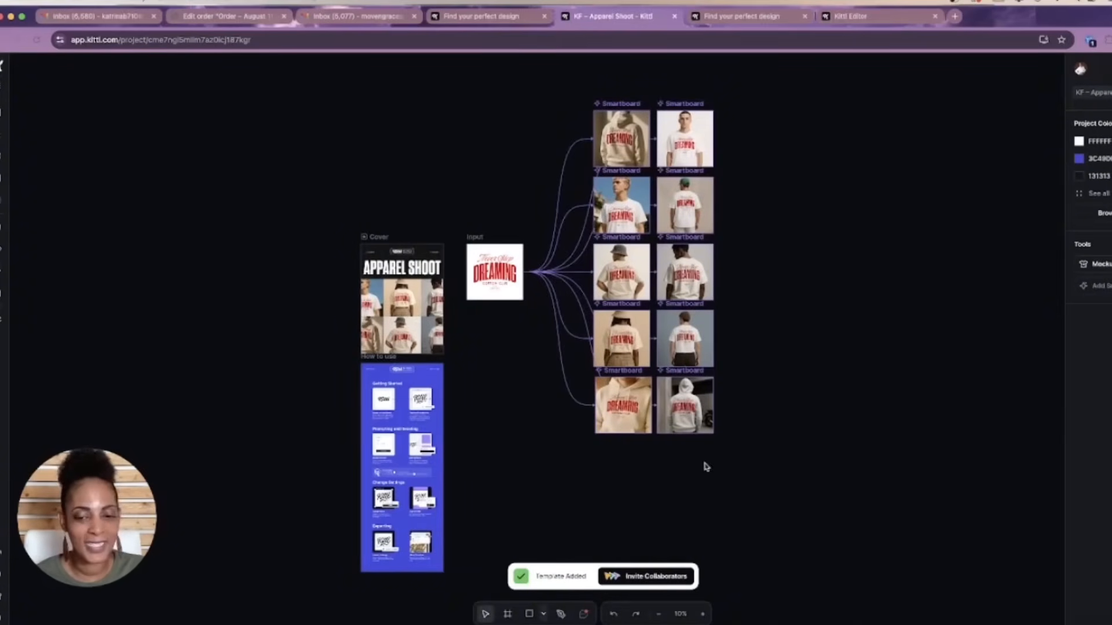
# Step: Examine the Apparel Shoot flow from the input design to all of its connected Smartboard mockups
pyautogui.click(703, 614)
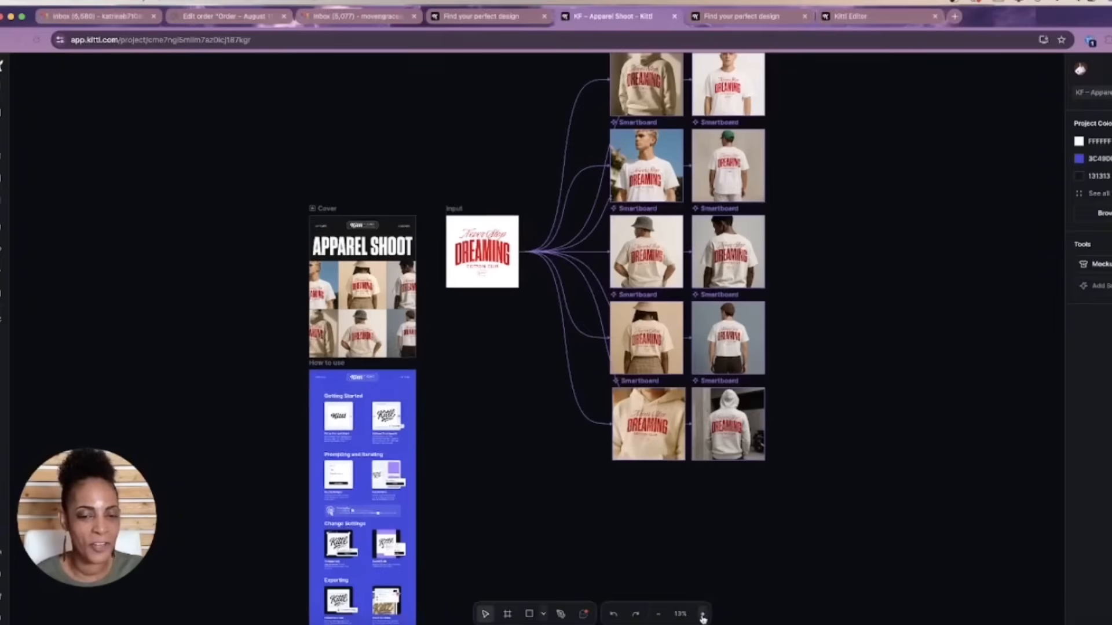
pyautogui.click(702, 615)
pyautogui.scroll(4, 642, 481)
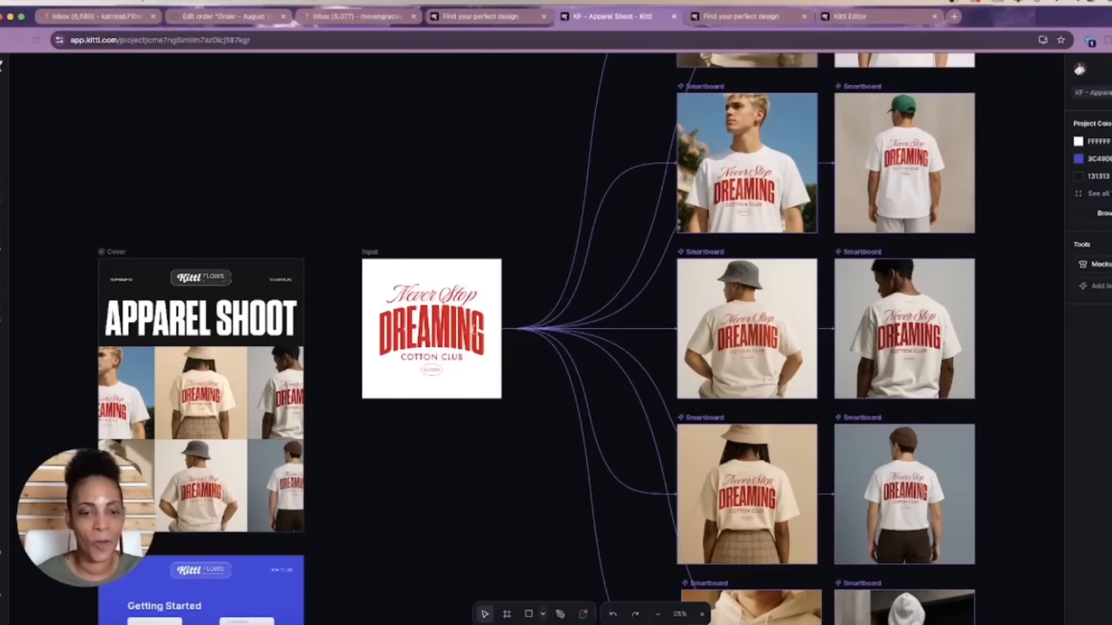
pyautogui.scroll(3, 596, 292)
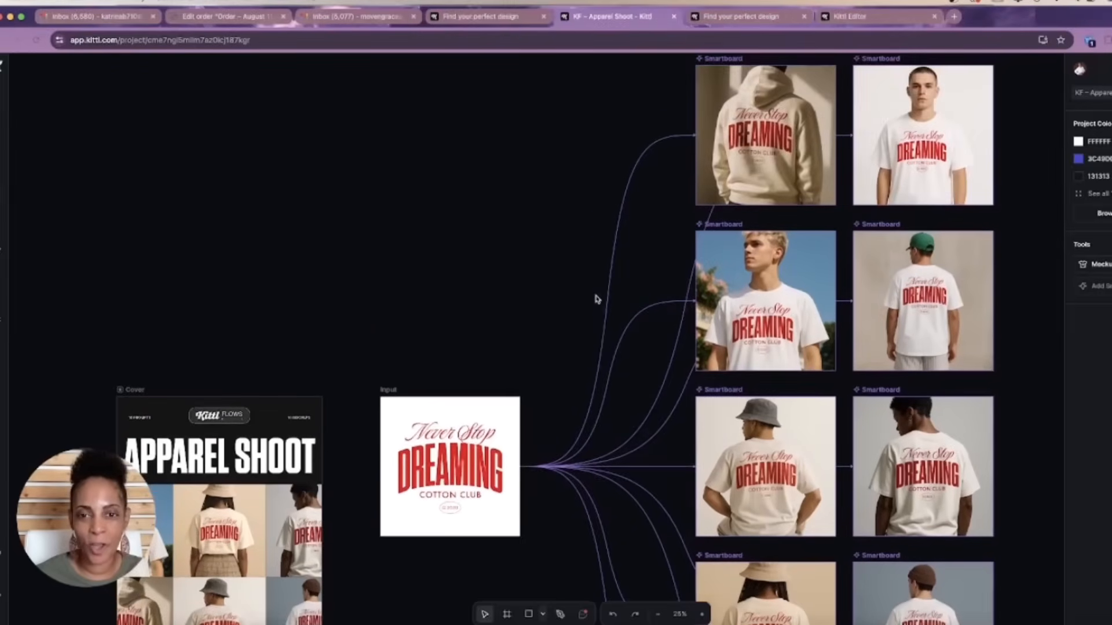
pyautogui.hscroll(2, 596, 296)
pyautogui.scroll(3, 593, 295)
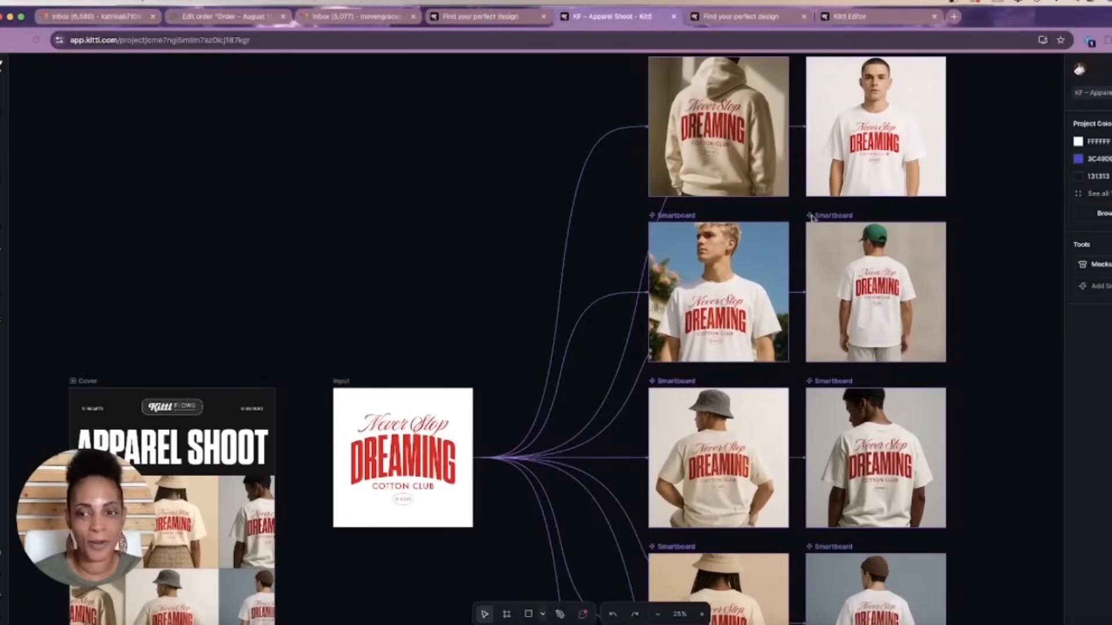
pyautogui.scroll(-3, 725, 303)
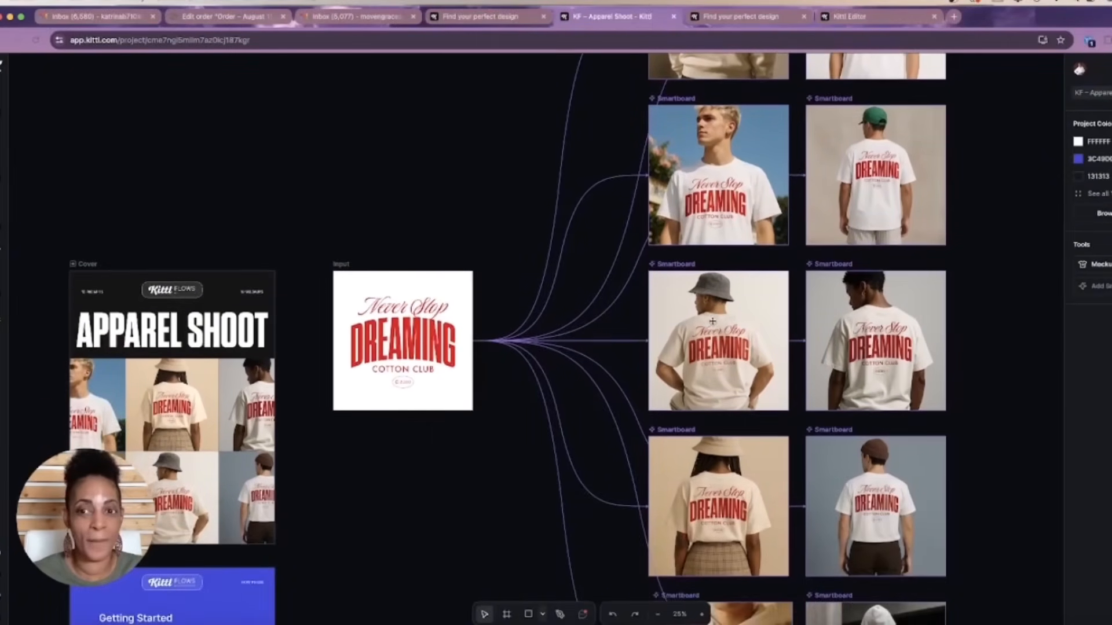
pyautogui.scroll(-5, 755, 340)
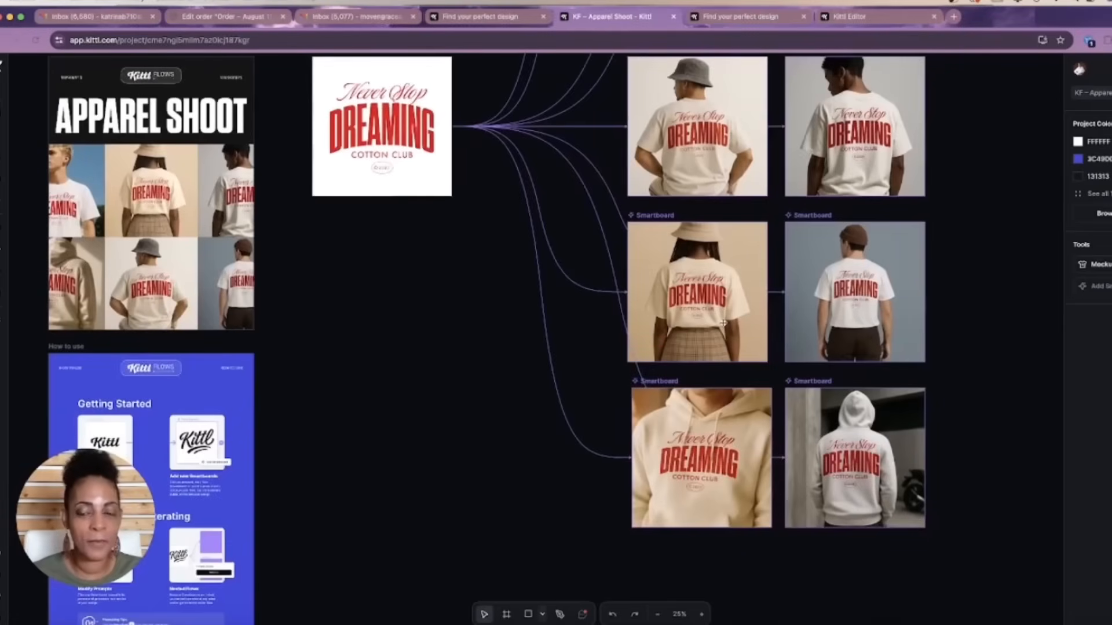
pyautogui.scroll(8, 724, 323)
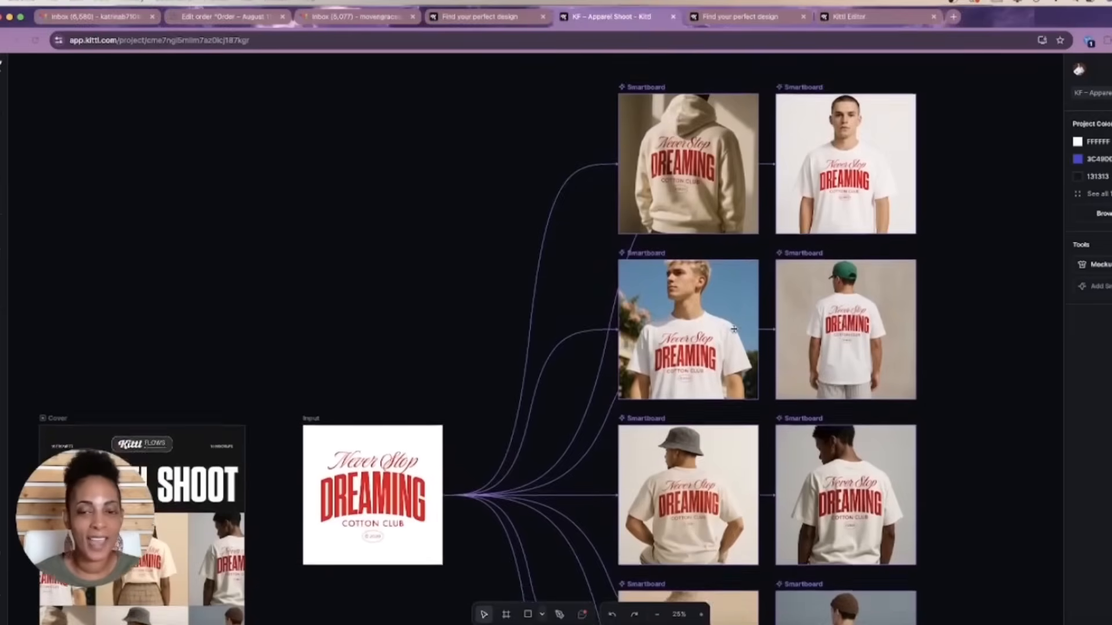
pyautogui.scroll(-8, 733, 329)
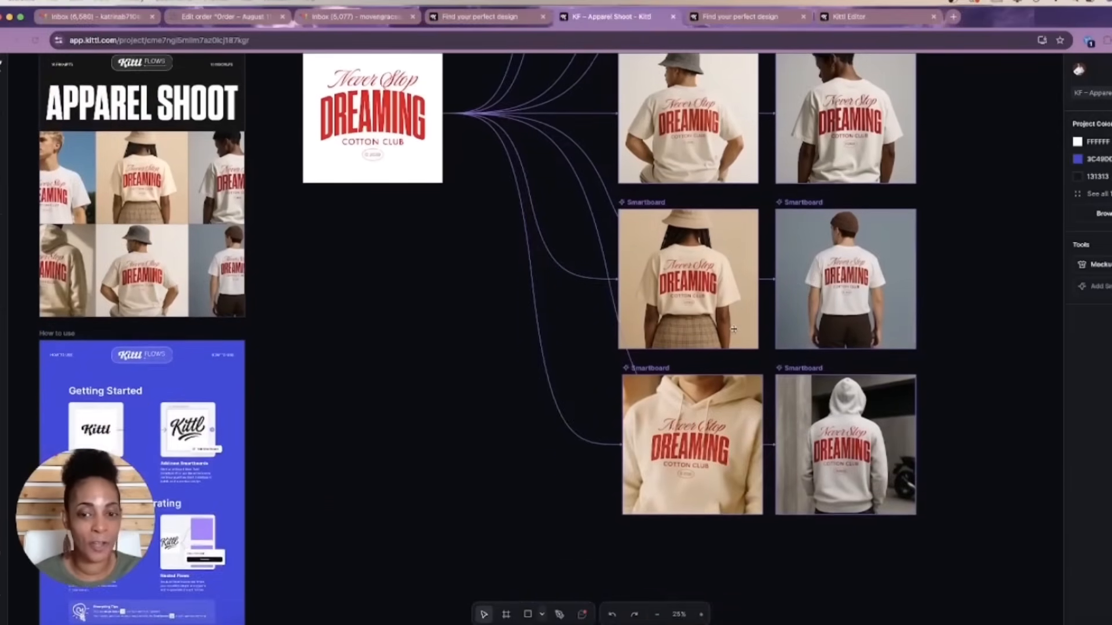
pyautogui.scroll(7, 733, 329)
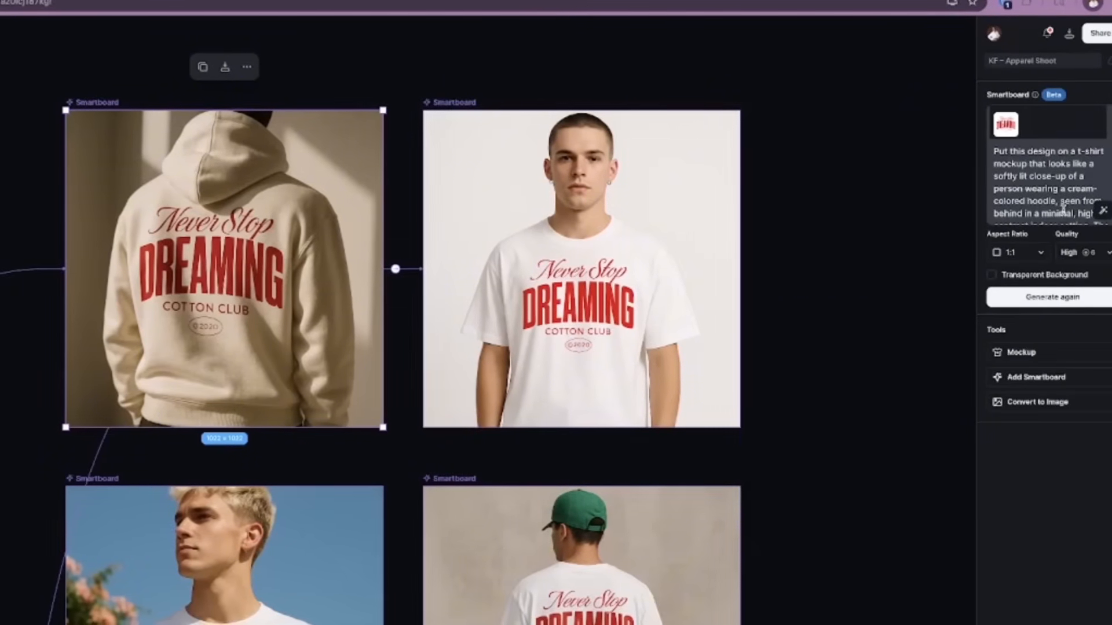
# Step: Read the prompts of the cream hoodie Smartboard and the adjacent white T-shirt Smartboard with the front-facing man
pyautogui.scroll(-5, 1083, 213)
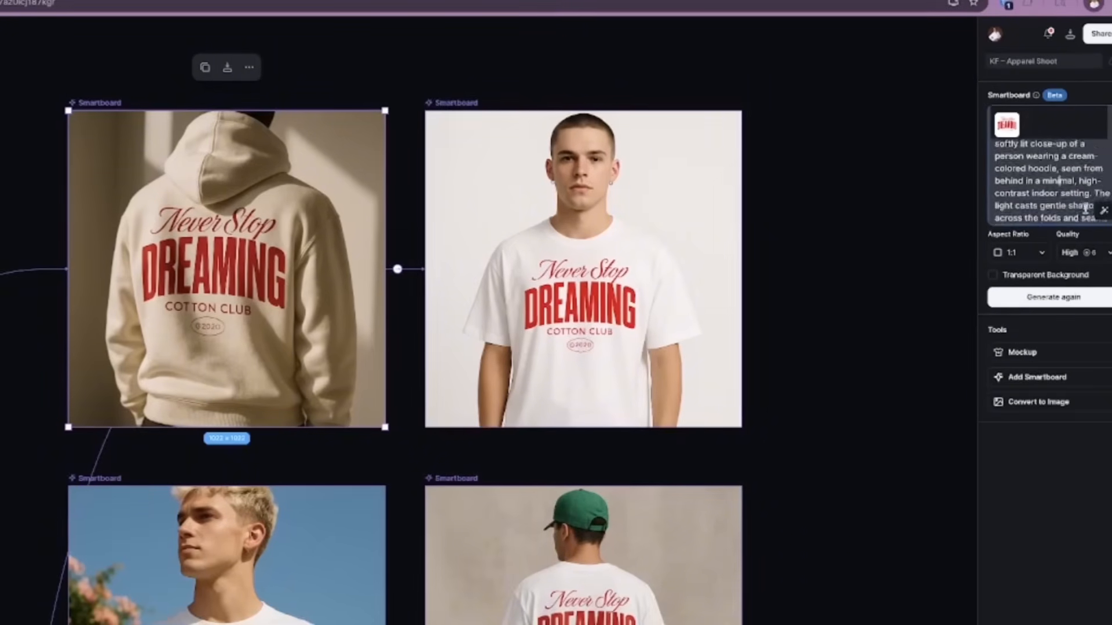
pyautogui.scroll(5, 1080, 203)
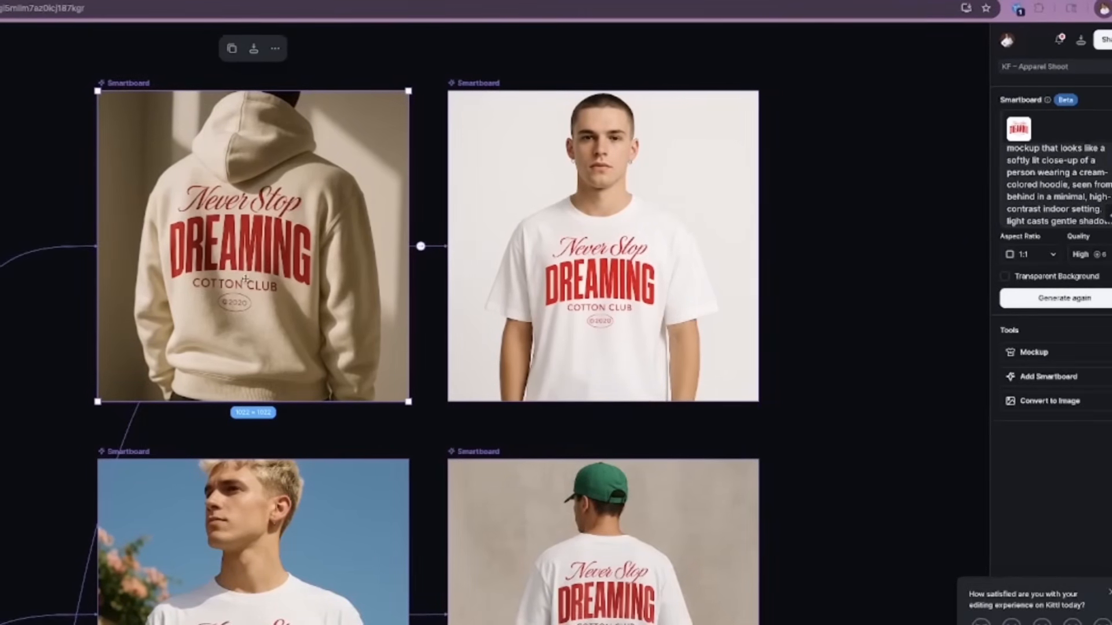
pyautogui.click(615, 284)
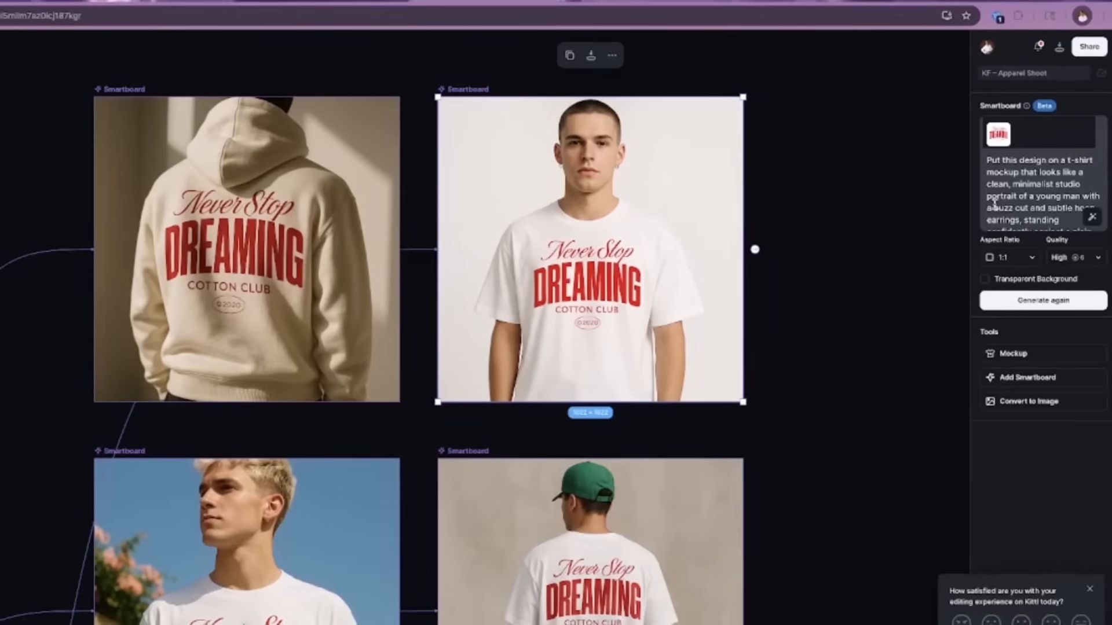
pyautogui.scroll(-2, 1018, 216)
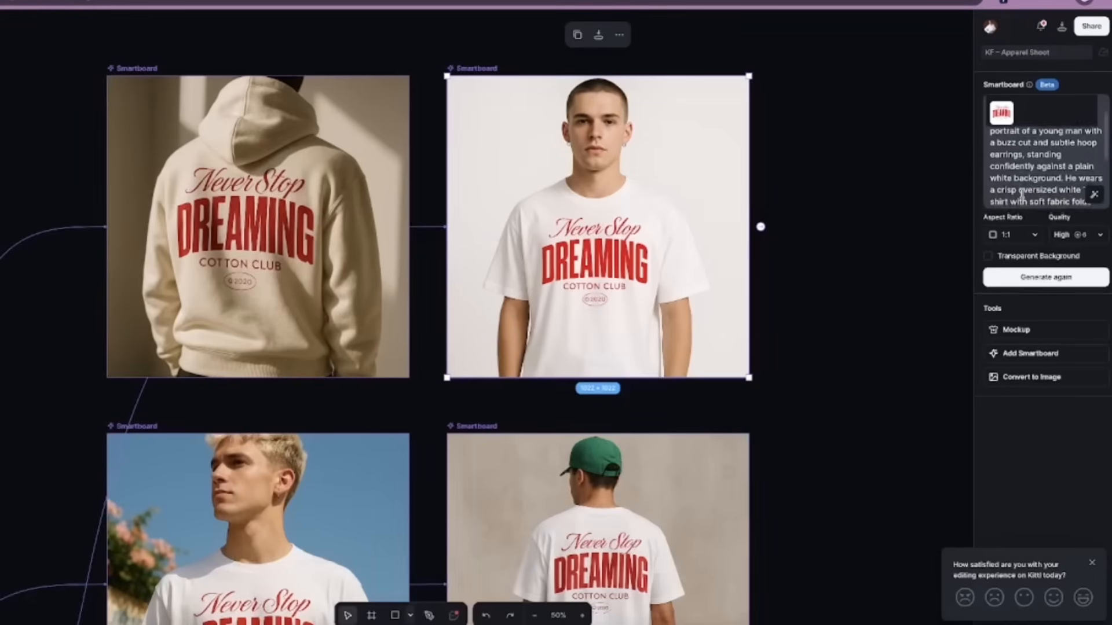
pyautogui.scroll(-1, 1021, 196)
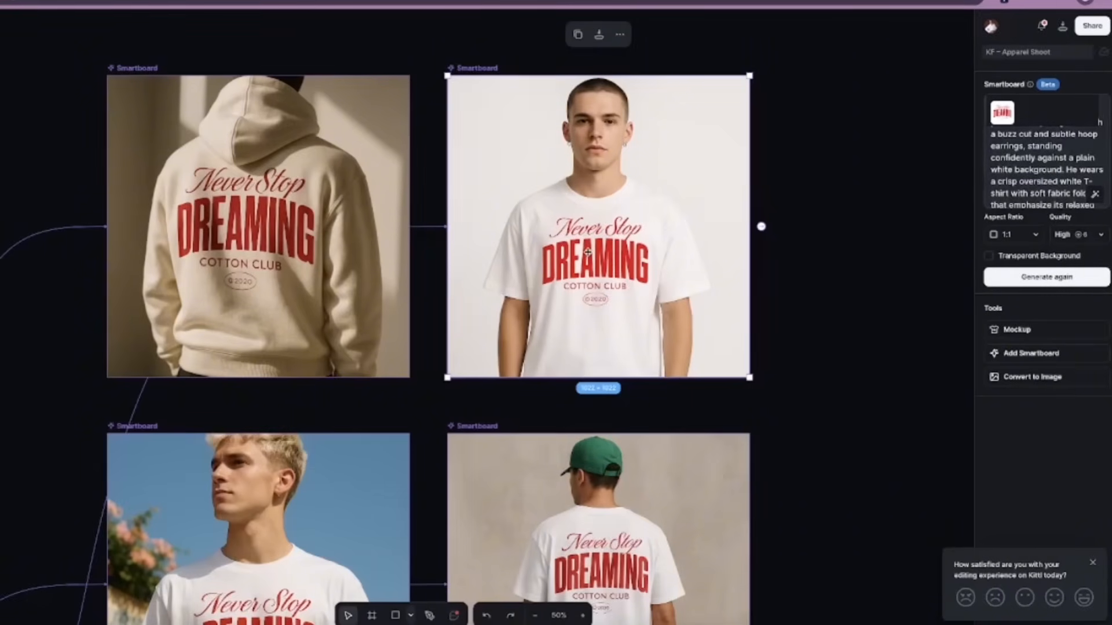
pyautogui.scroll(-1, 588, 252)
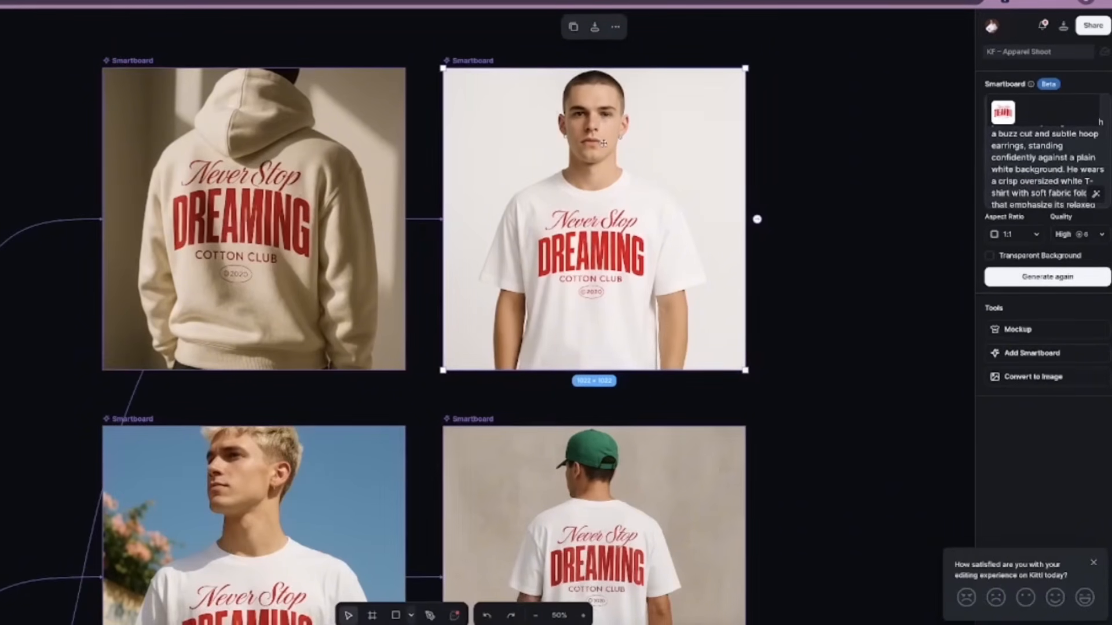
# Step: Review the remaining apparel mockups and check the prompt of the Smartboard with the gray bucket hat
pyautogui.scroll(-10, 531, 280)
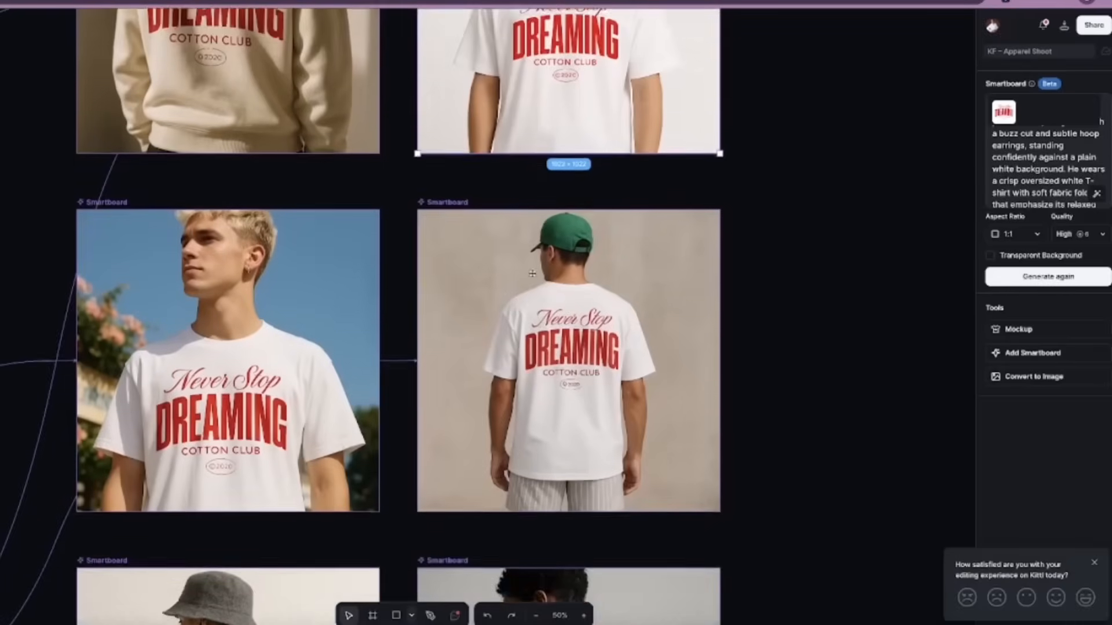
pyautogui.scroll(-5, 530, 281)
pyautogui.click(314, 318)
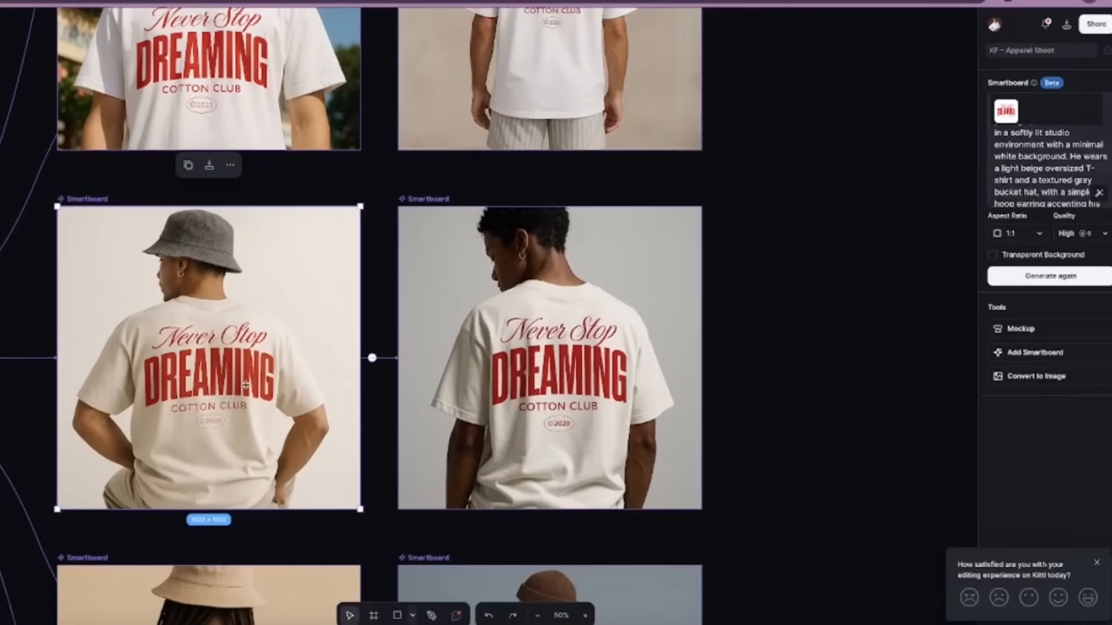
pyautogui.scroll(-4, 252, 388)
pyautogui.scroll(-4, 252, 387)
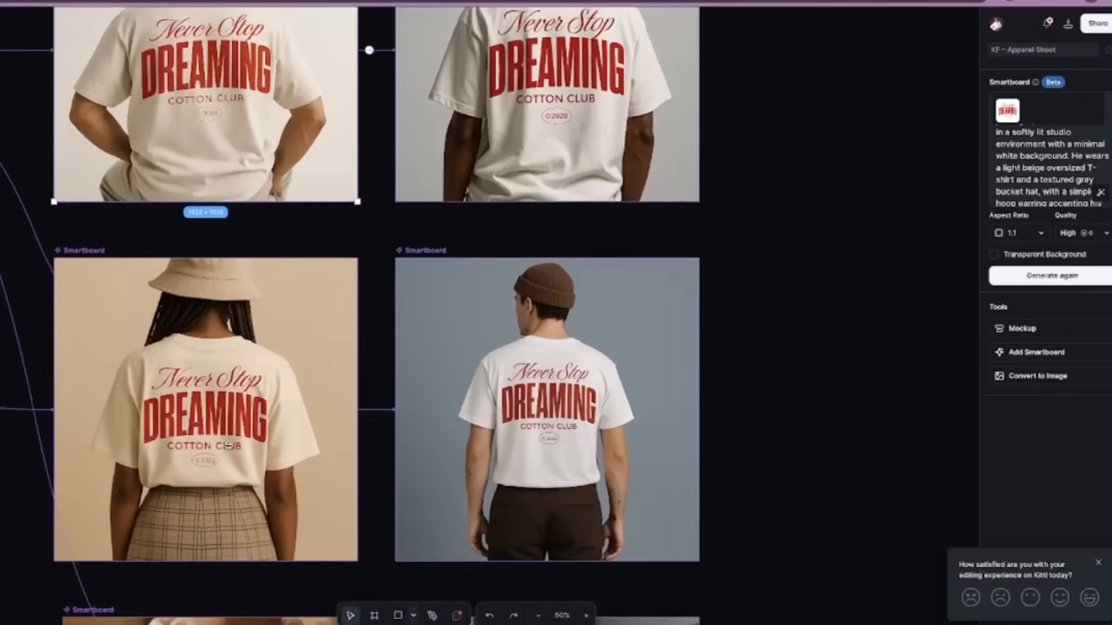
pyautogui.scroll(11, 228, 445)
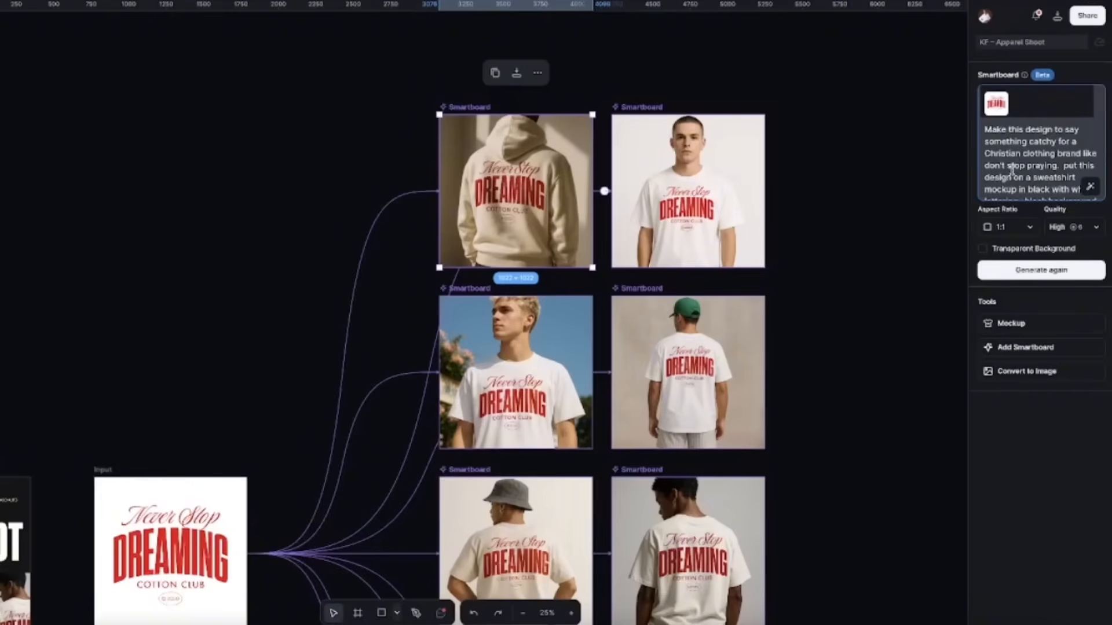
# Step: Enhance the cream hoodie Smartboard's prompt about a "don't stop praying" black sweatshirt with the AI prompt improver and regenerate the mockup
pyautogui.scroll(-2, 1015, 168)
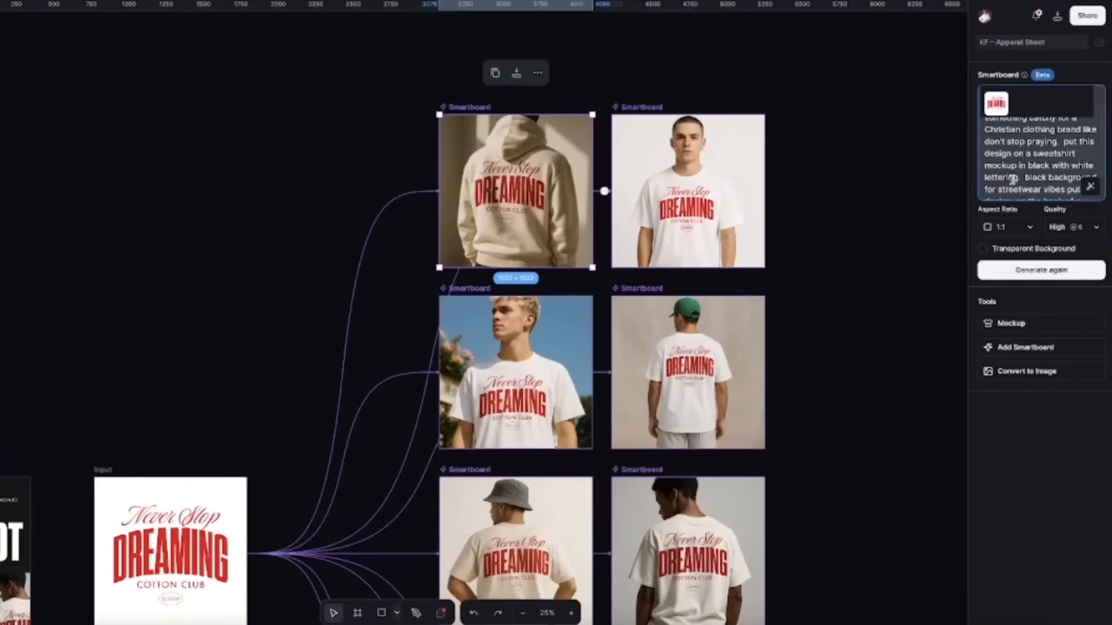
pyautogui.scroll(-3, 1013, 177)
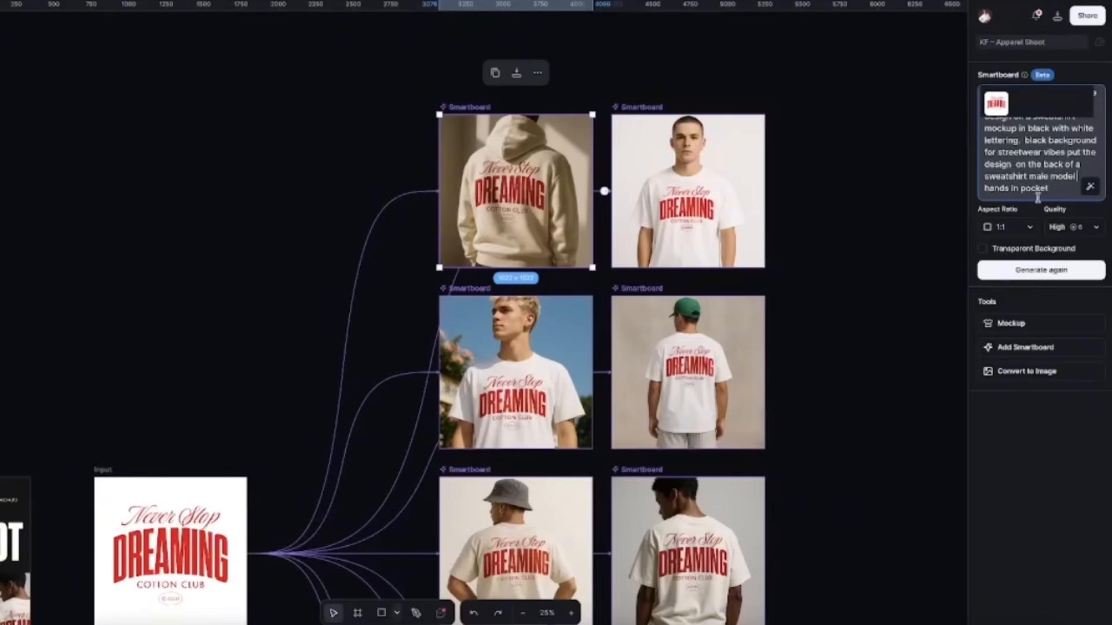
pyautogui.click(1091, 189)
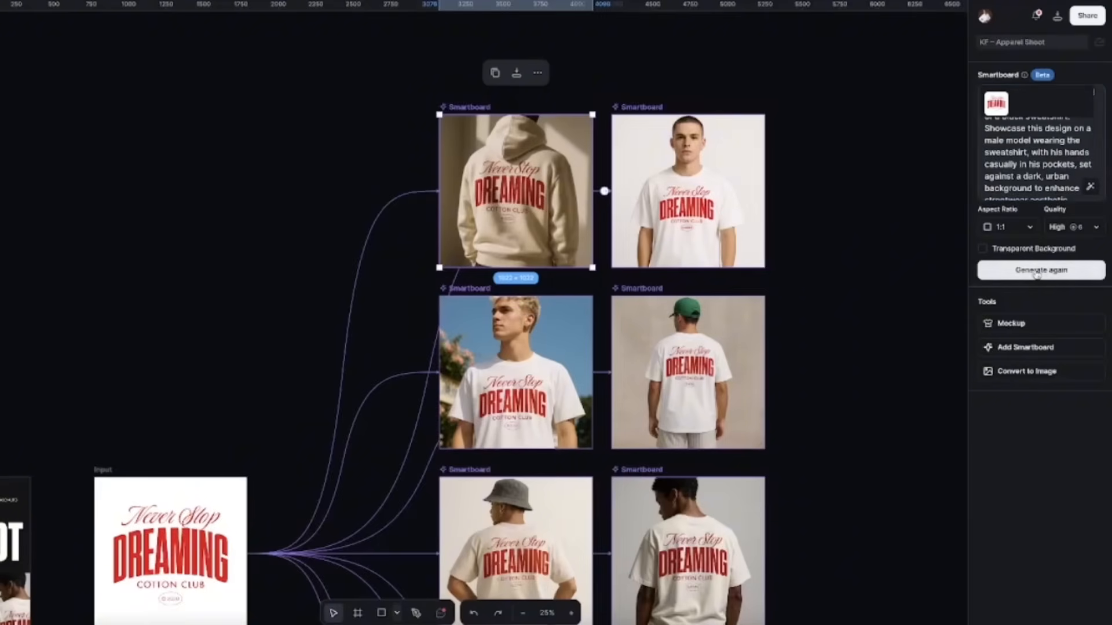
pyautogui.click(1038, 341)
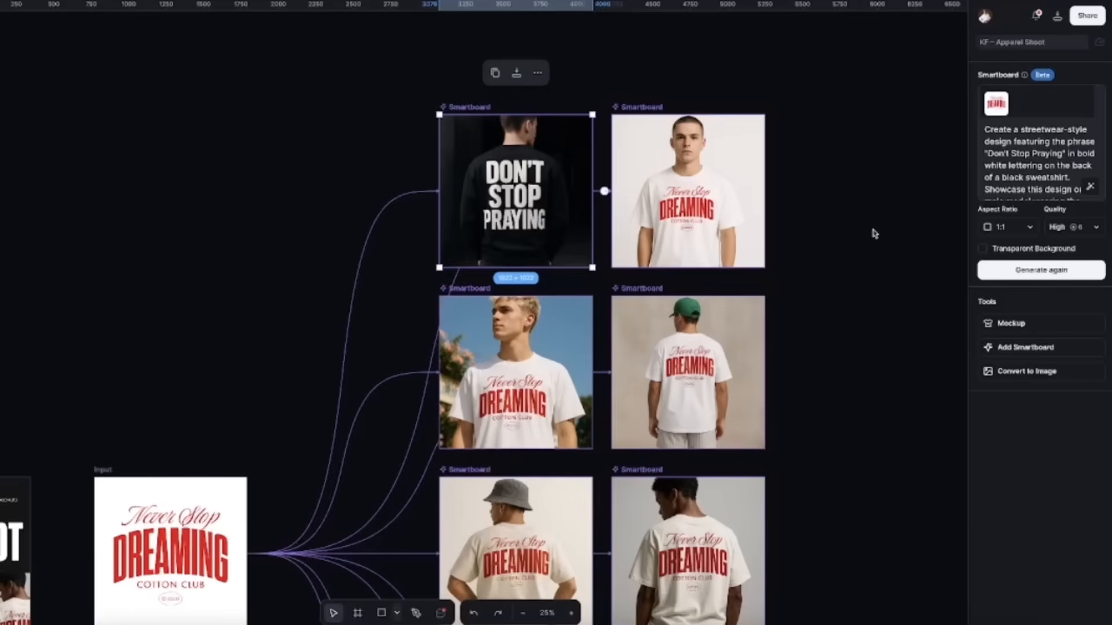
# Step: Examine the regenerated black sweatshirt mockup at 50% zoom and read through its rewritten prompt
pyautogui.scroll(-1, 817, 215)
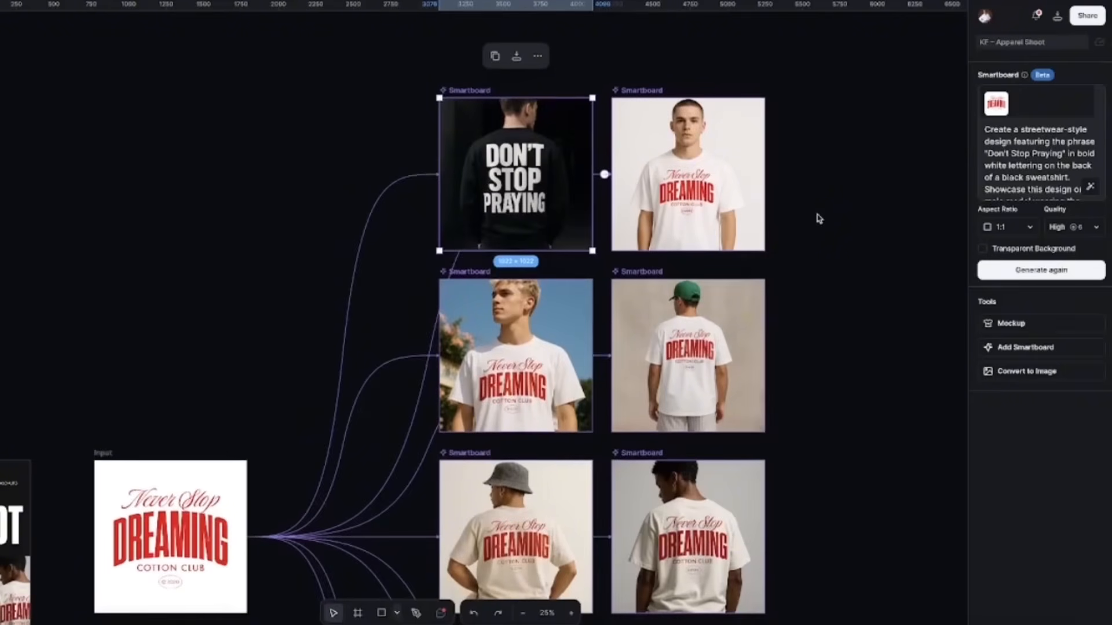
pyautogui.scroll(1, 816, 215)
pyautogui.hscroll(-1, 817, 214)
pyautogui.scroll(1, 818, 218)
pyautogui.hscroll(-1, 820, 217)
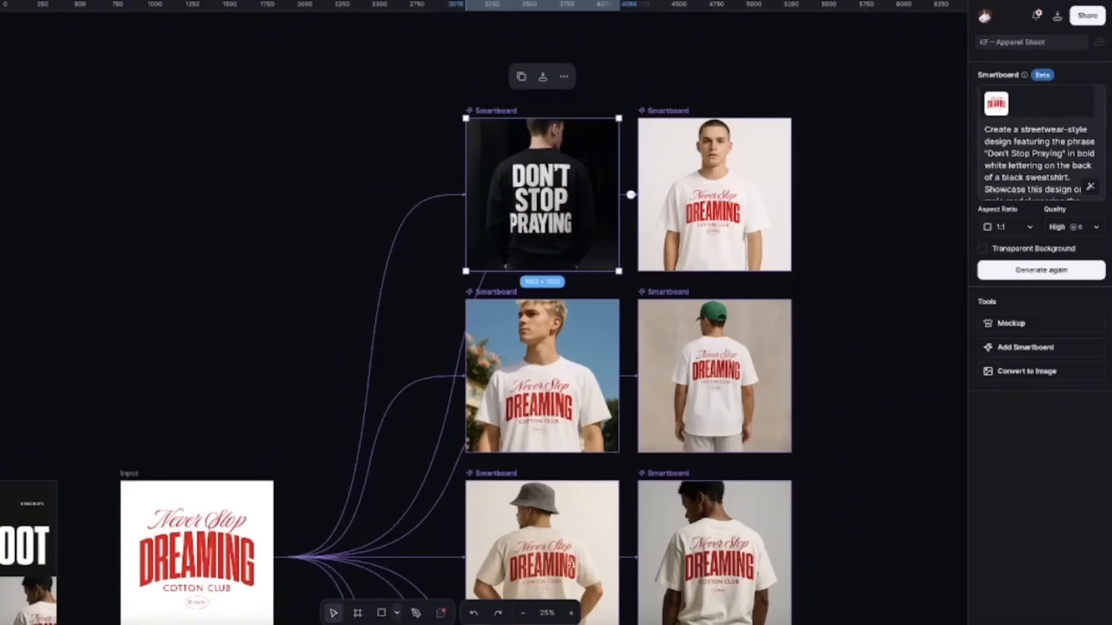
pyautogui.click(572, 615)
pyautogui.scroll(-2, 1035, 171)
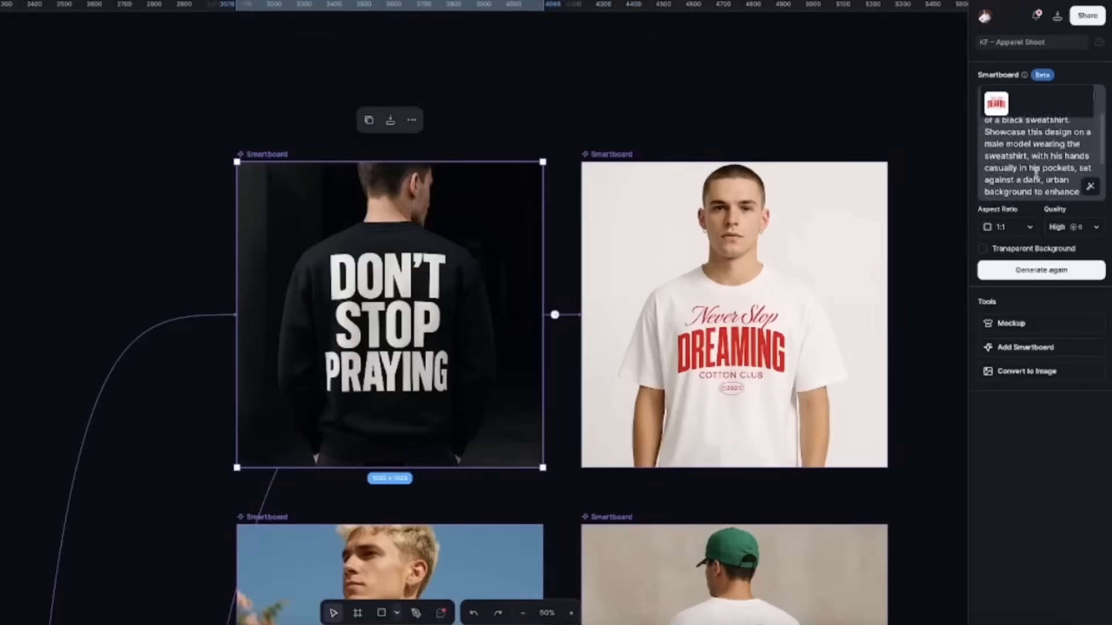
pyautogui.scroll(2, 1036, 171)
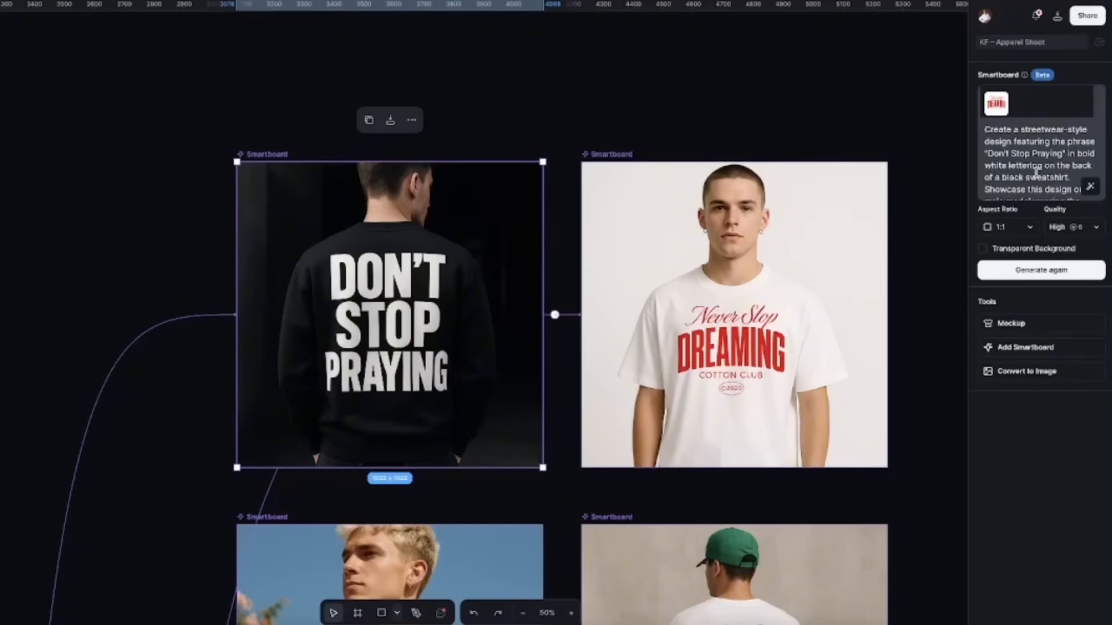
pyautogui.scroll(-4, 1036, 171)
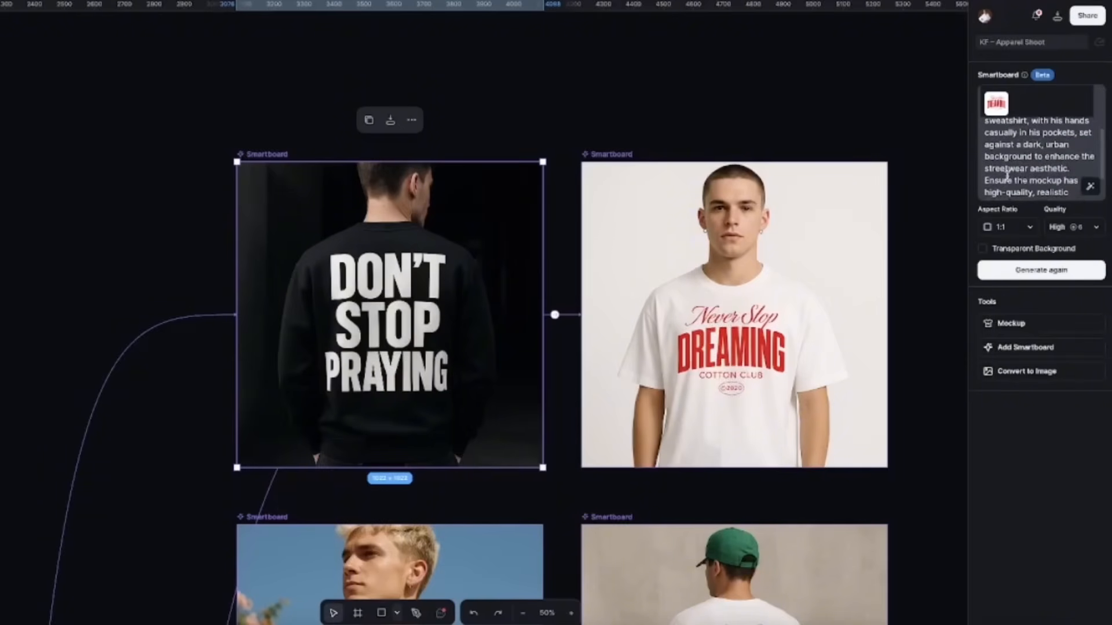
pyautogui.scroll(-2, 414, 274)
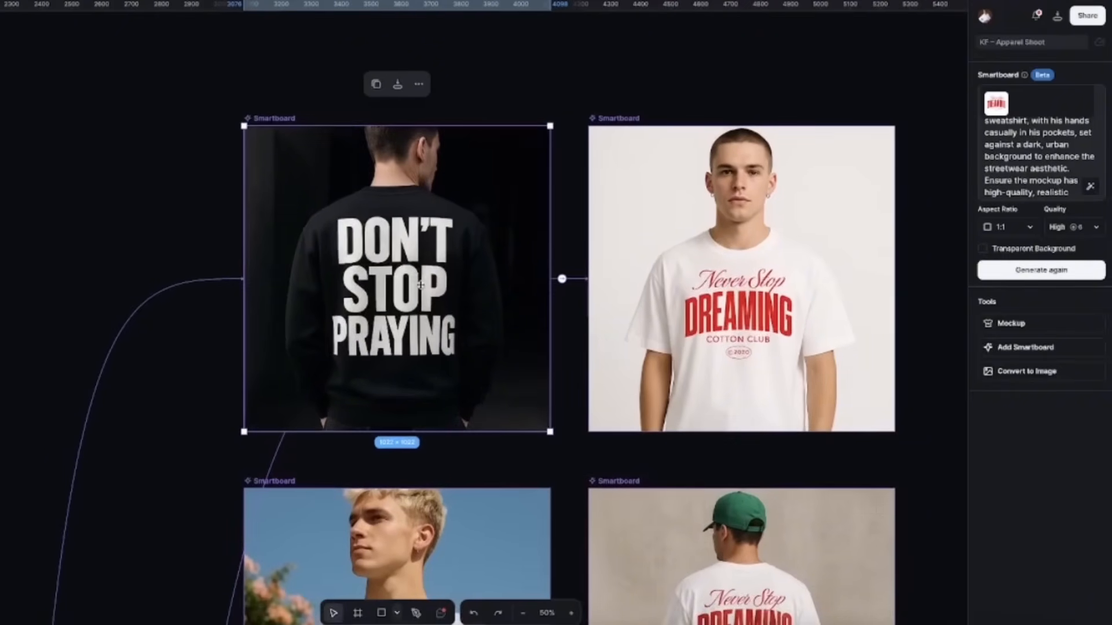
# Step: Compare the black sweatshirt mockup with the adjacent white T-shirt Smartboard and read the T-shirt Smartboard's prompt
pyautogui.scroll(-1, 414, 277)
pyautogui.scroll(2, 487, 301)
pyautogui.scroll(-1, 488, 301)
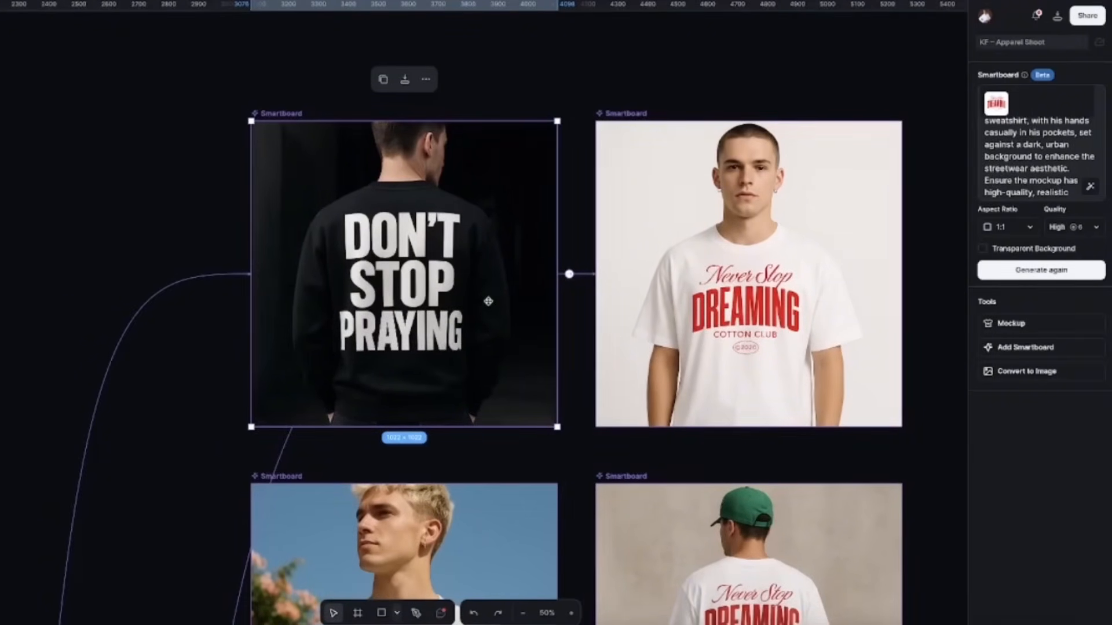
pyautogui.hscroll(2, 489, 301)
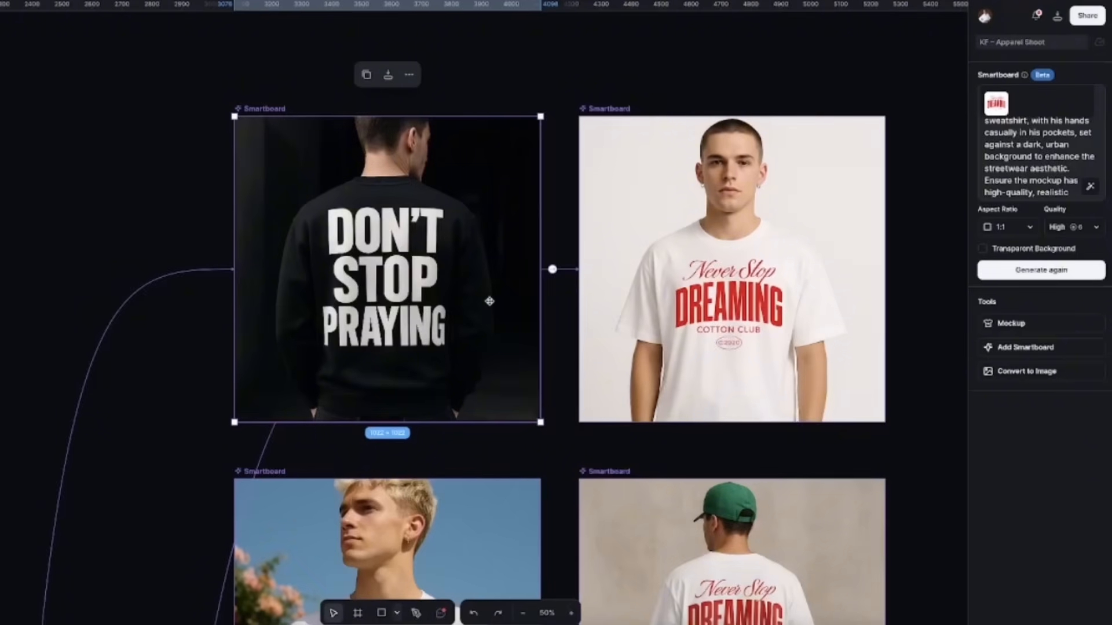
pyautogui.hscroll(6, 489, 301)
pyautogui.scroll(3, 489, 302)
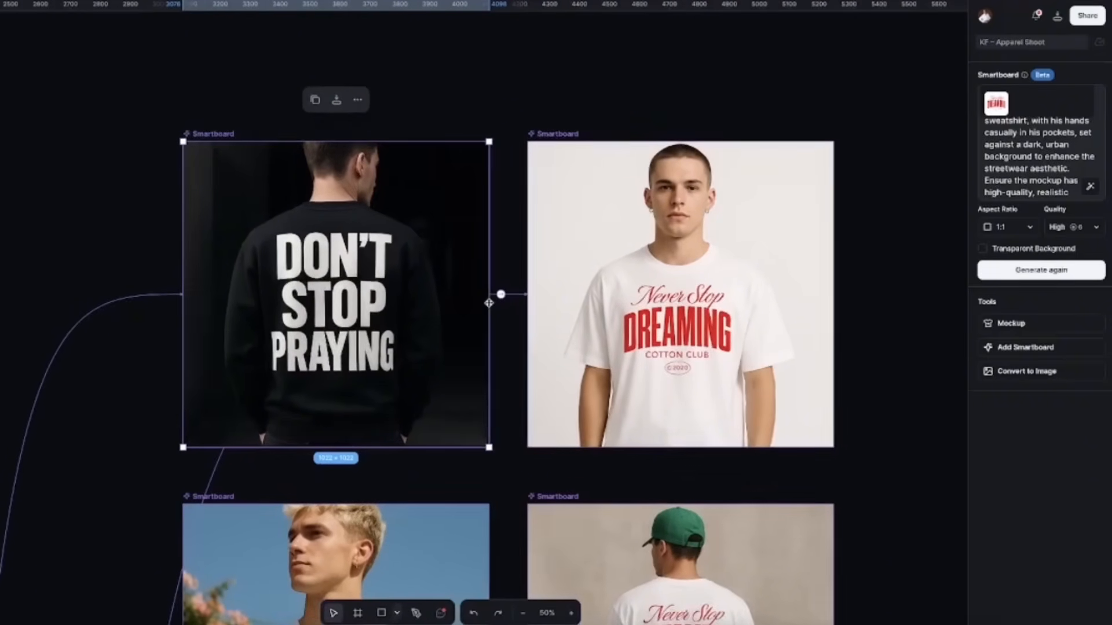
pyautogui.click(651, 355)
pyautogui.scroll(-3, 651, 355)
pyautogui.hscroll(3, 652, 355)
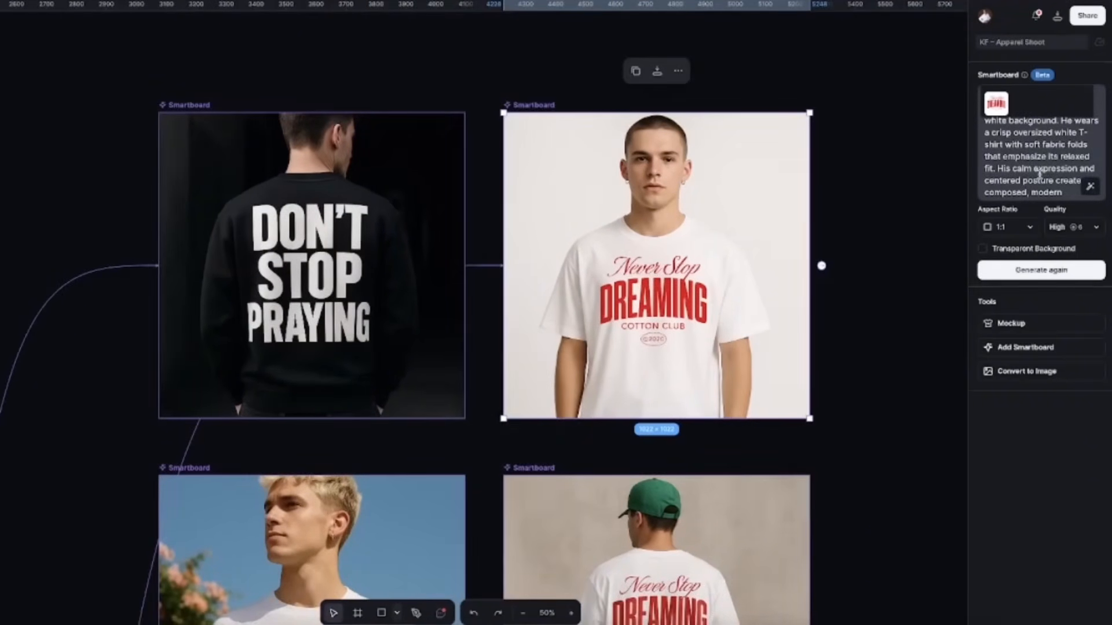
pyautogui.scroll(3, 1039, 175)
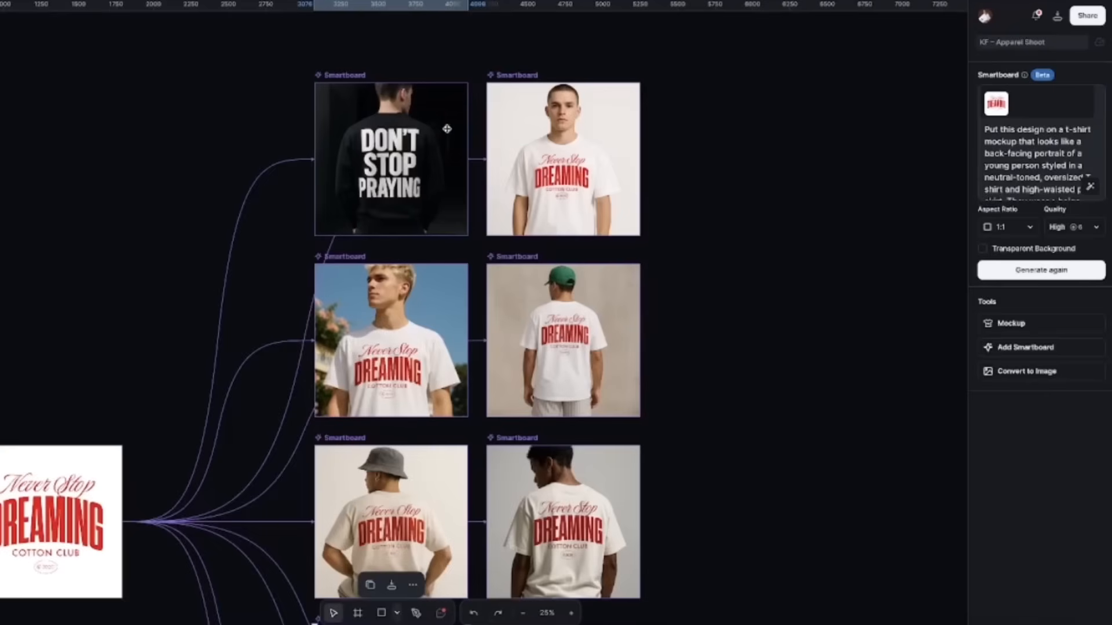
# Step: Review the lower apparel mockups and read the prompt of the Smartboard with the beige bucket hat and plaid skirt
pyautogui.scroll(-5, 504, 252)
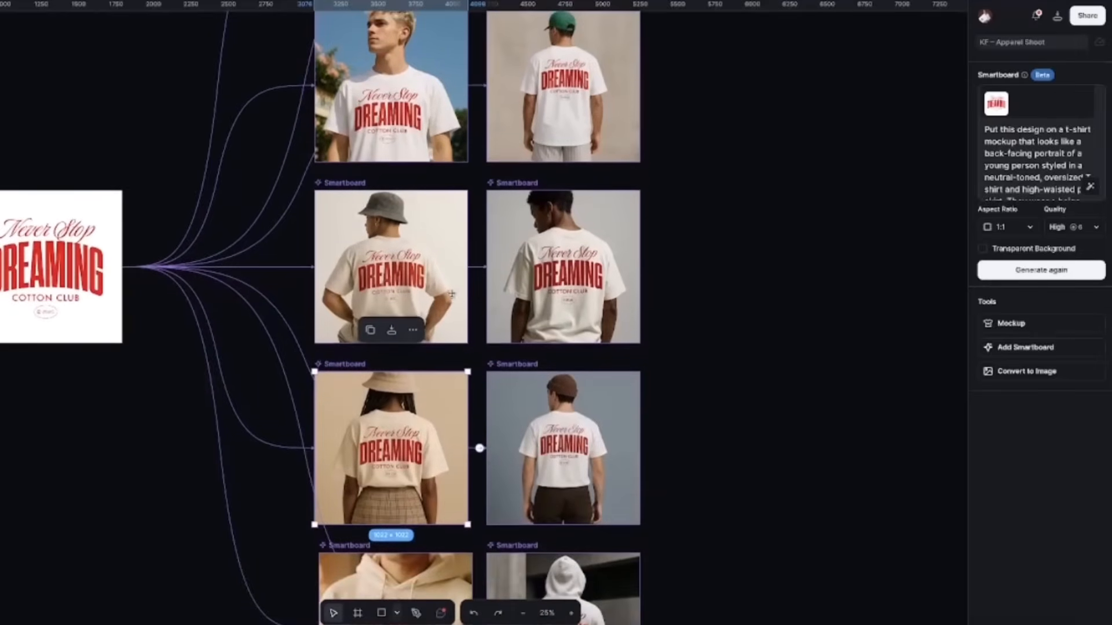
pyautogui.scroll(1, 403, 418)
pyautogui.moveTo(399, 418); pyautogui.dragTo(403, 418)
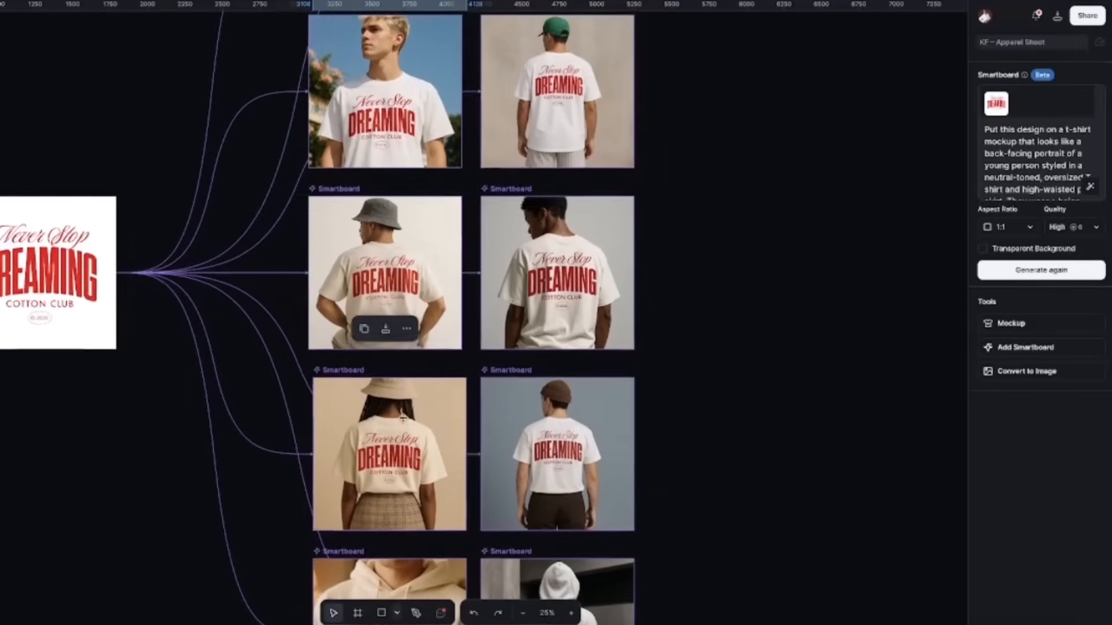
pyautogui.click(403, 418)
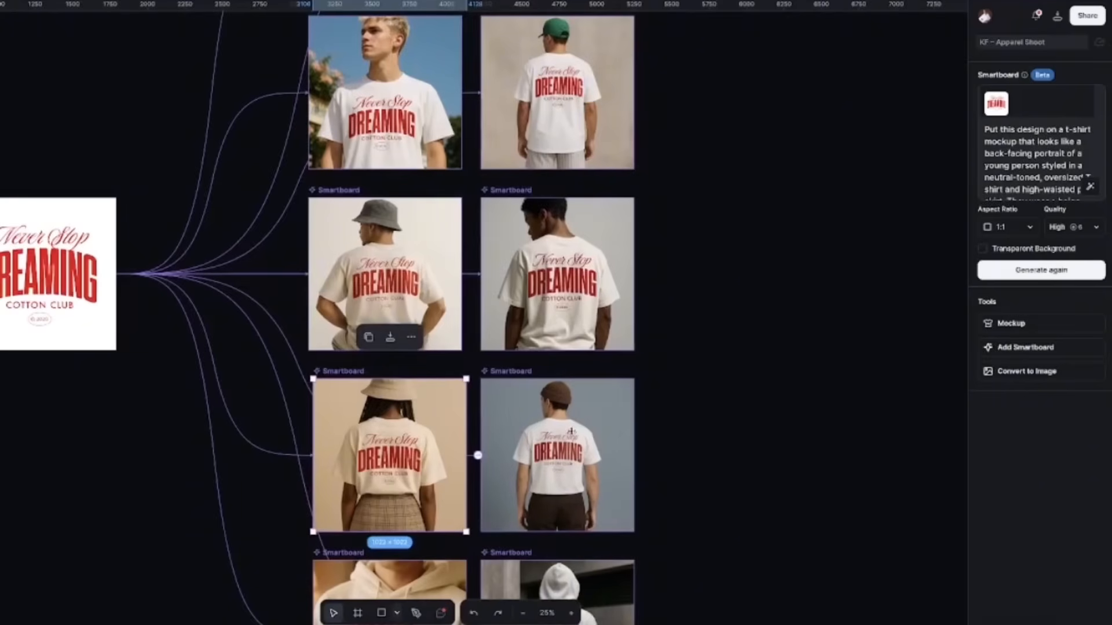
pyautogui.scroll(-1, 1007, 146)
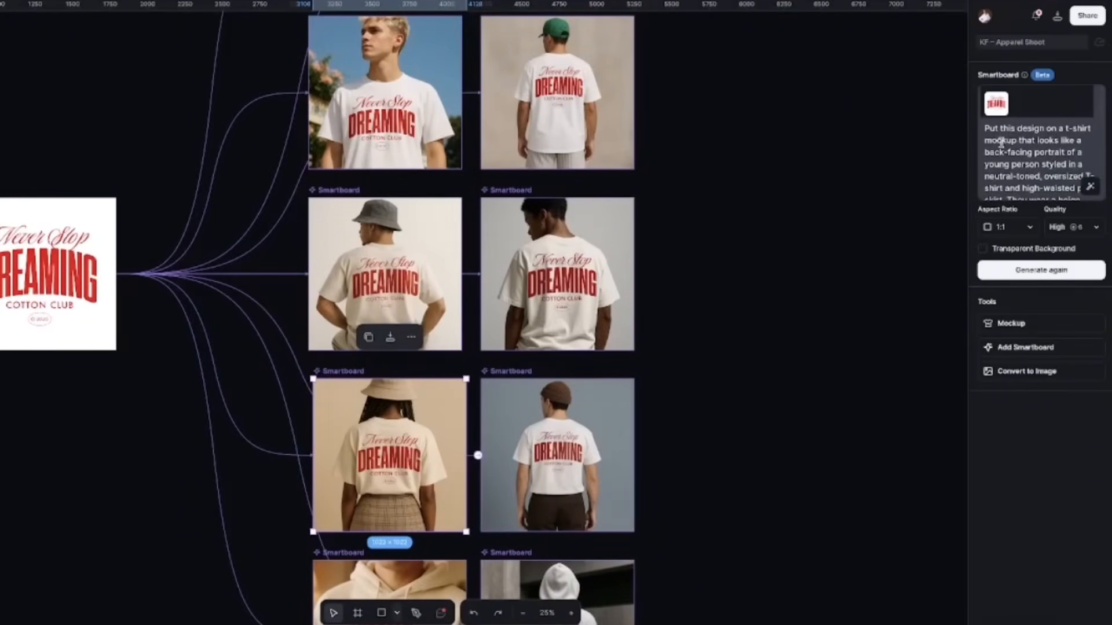
pyautogui.scroll(-2, 442, 442)
pyautogui.scroll(-4, 442, 443)
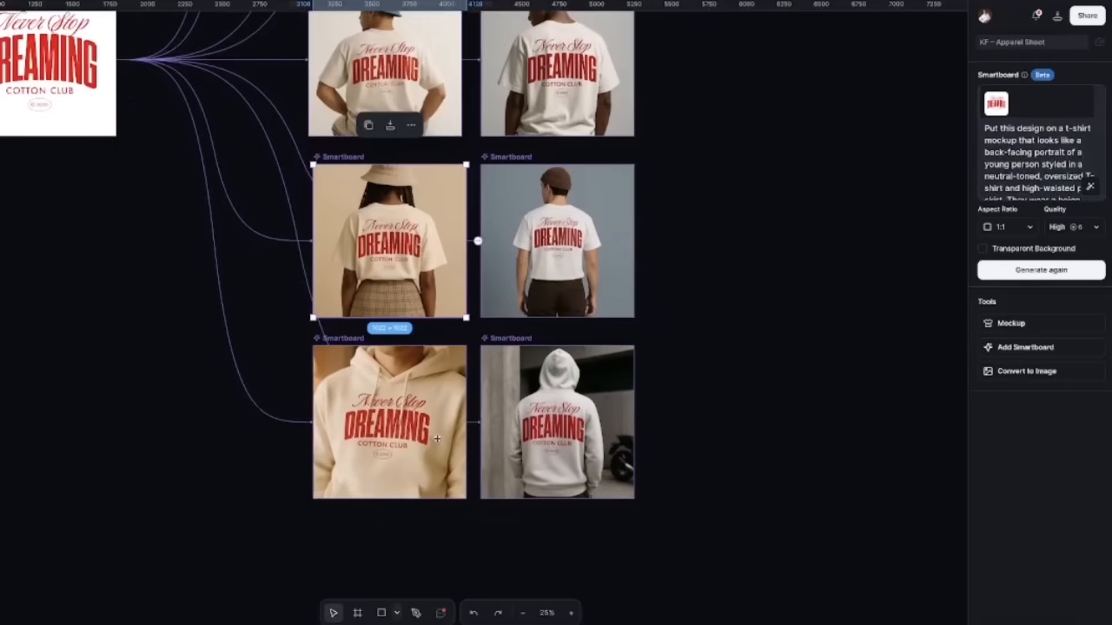
pyautogui.scroll(2, 387, 276)
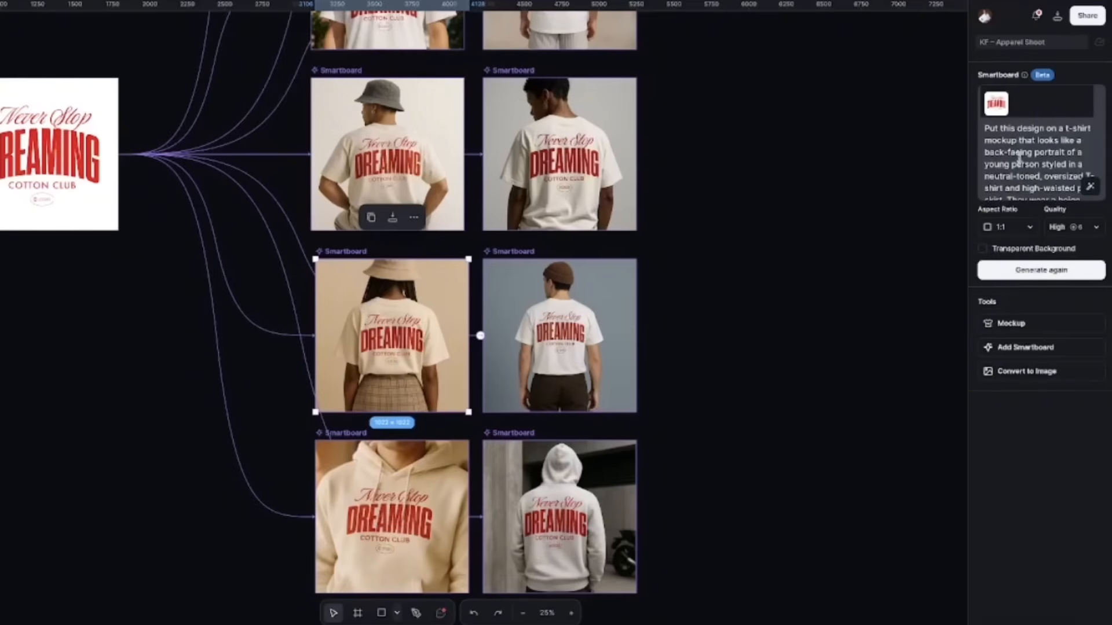
pyautogui.scroll(-2, 1009, 140)
pyautogui.scroll(3, 1008, 141)
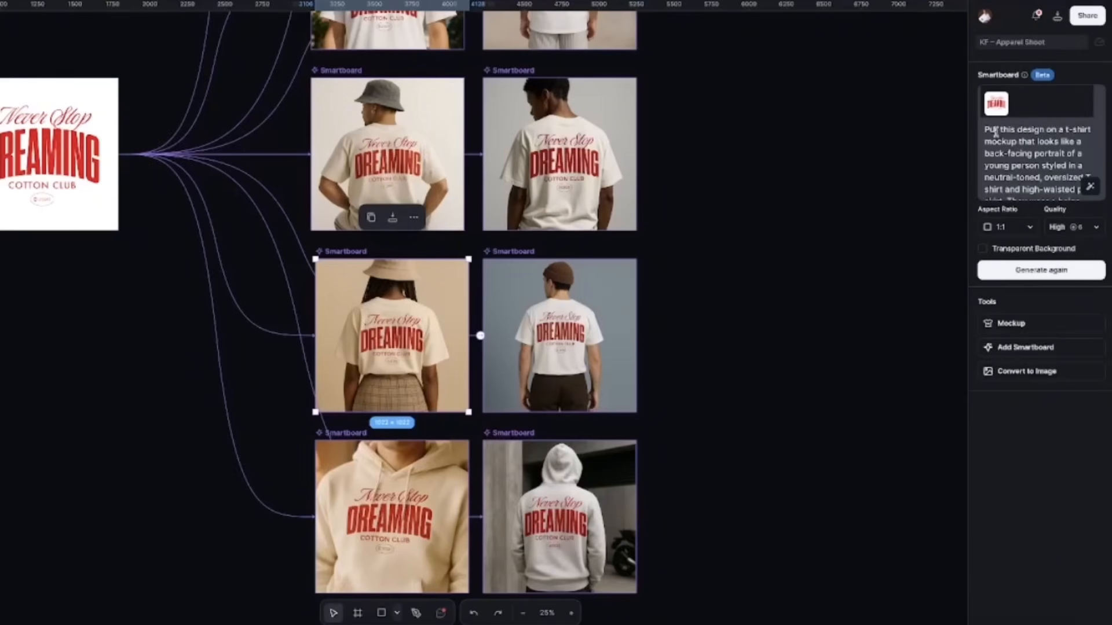
# Step: Rewrite the prompt: young black girl facing forward in crop top going up stairs, hands on hips, hoop earrings, shades, matching "dream" hat, trendy streetwear look
pyautogui.click(1035, 144)
pyautogui.moveTo(1036, 143); pyautogui.dragTo(1078, 191)
pyautogui.hotkey('ctrl', 'v')
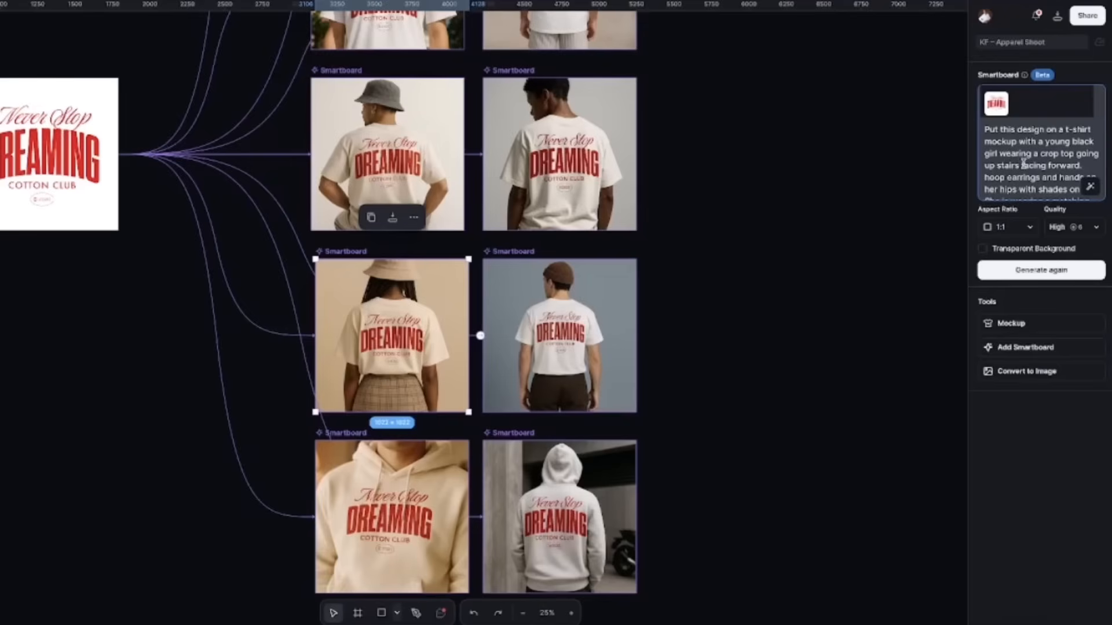
pyautogui.scroll(-1, 1012, 172)
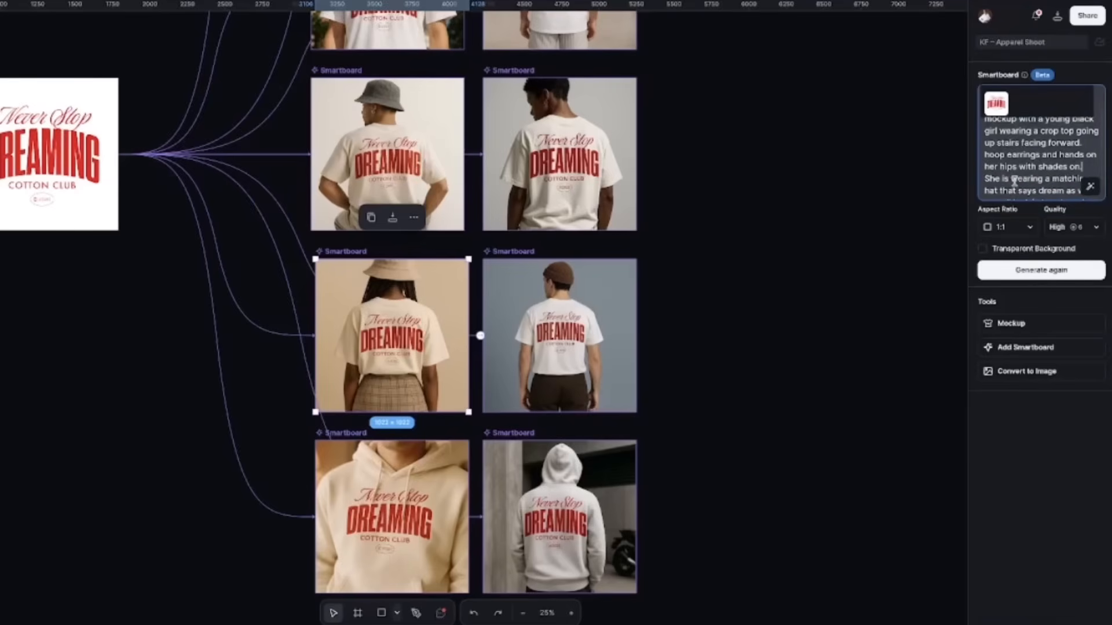
pyautogui.scroll(-1, 1033, 176)
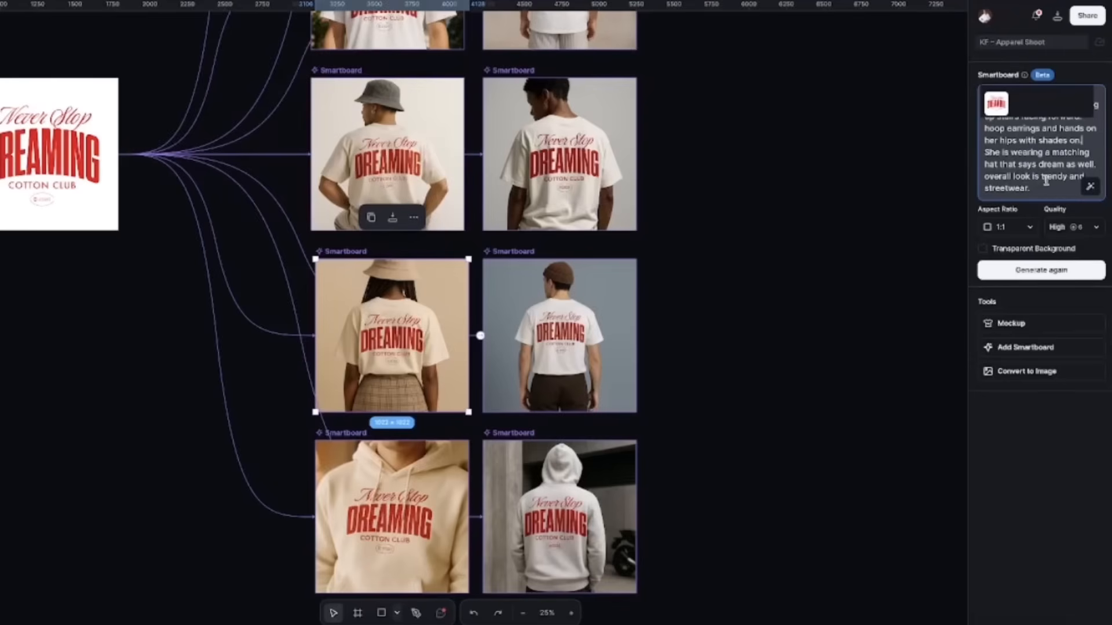
# Step: Set off the hat wording in the prompt as ?dream? and regenerate the crop top mockup
pyautogui.click(1064, 164)
pyautogui.write('?')
pyautogui.click(1039, 165)
pyautogui.write('?')
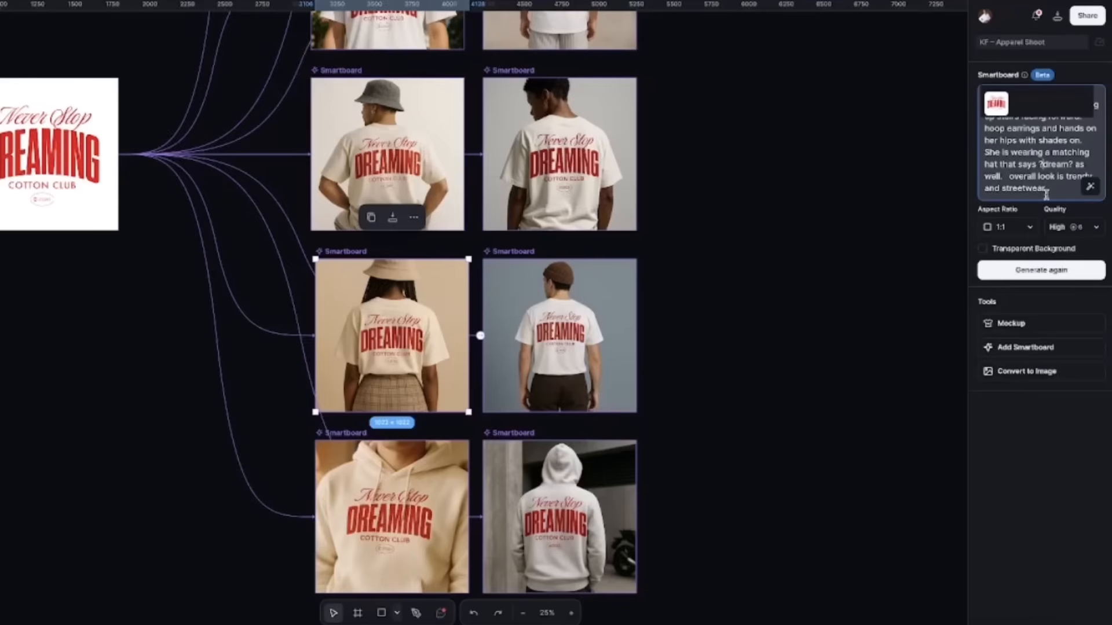
pyautogui.click(1030, 274)
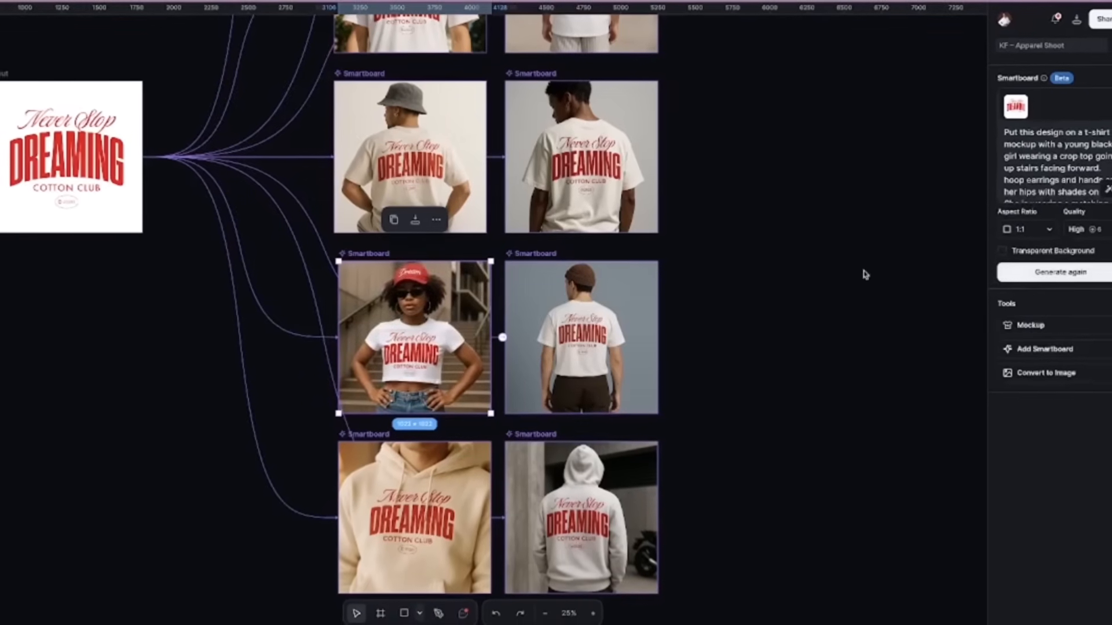
# Step: Inspect the regenerated crop top mockup at 100% zoom, including the hat lettering and the shirt design
pyautogui.click(592, 612)
pyautogui.click(592, 611)
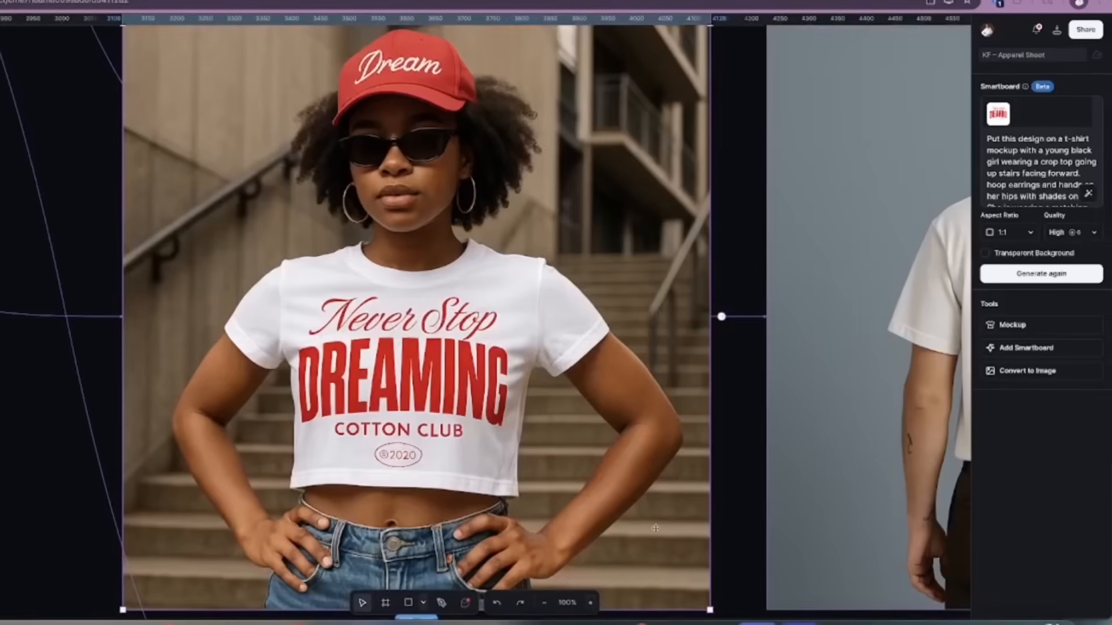
pyautogui.scroll(-2, 717, 518)
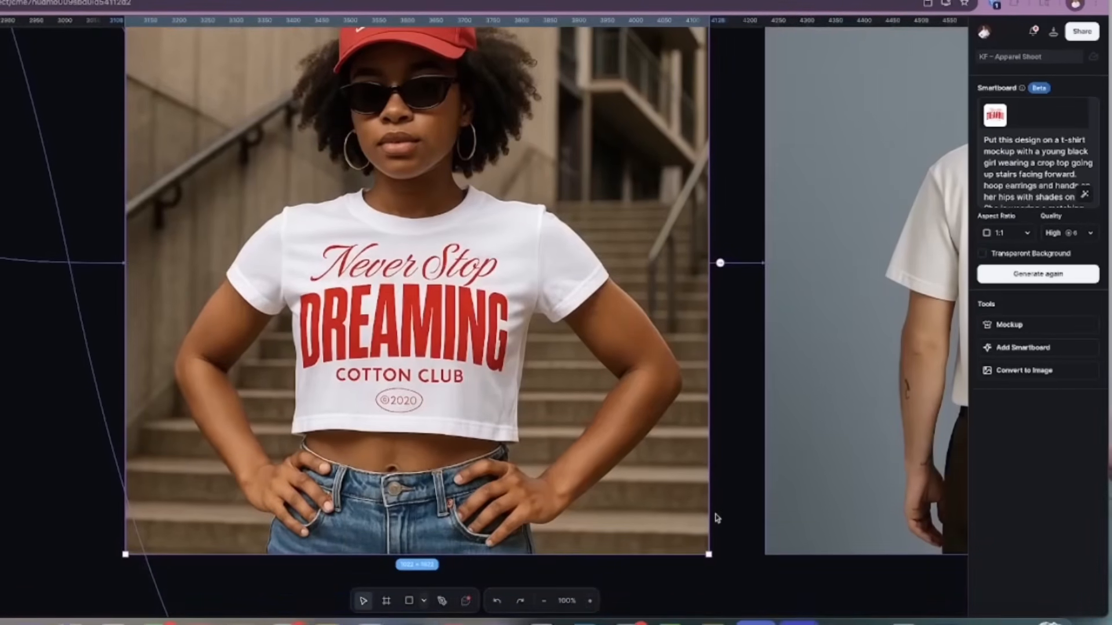
pyautogui.scroll(2, 717, 518)
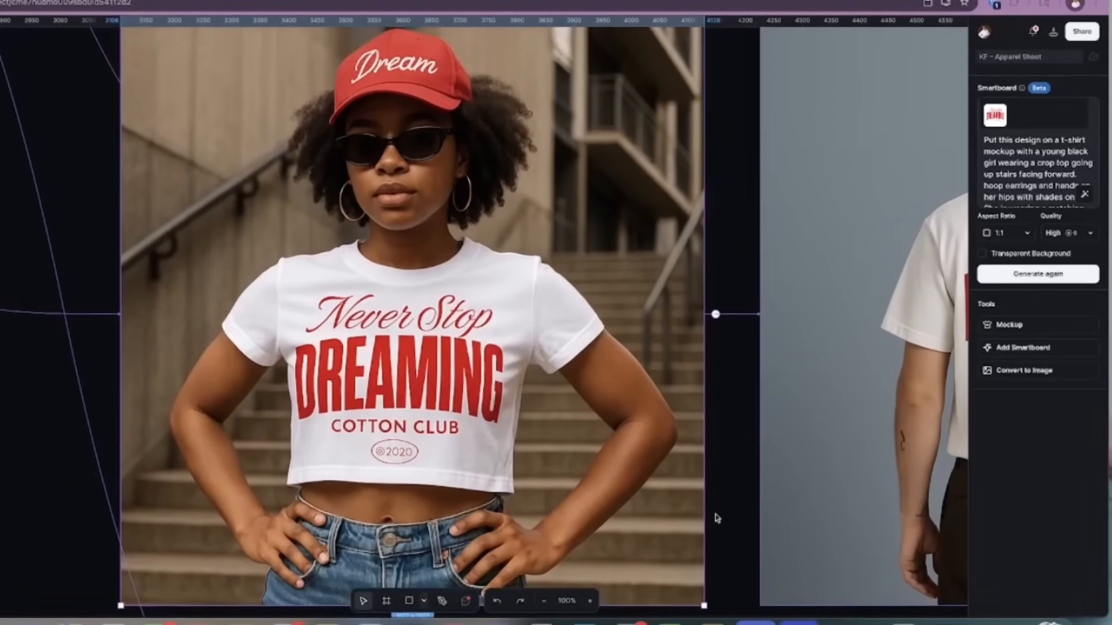
pyautogui.scroll(-1, 714, 515)
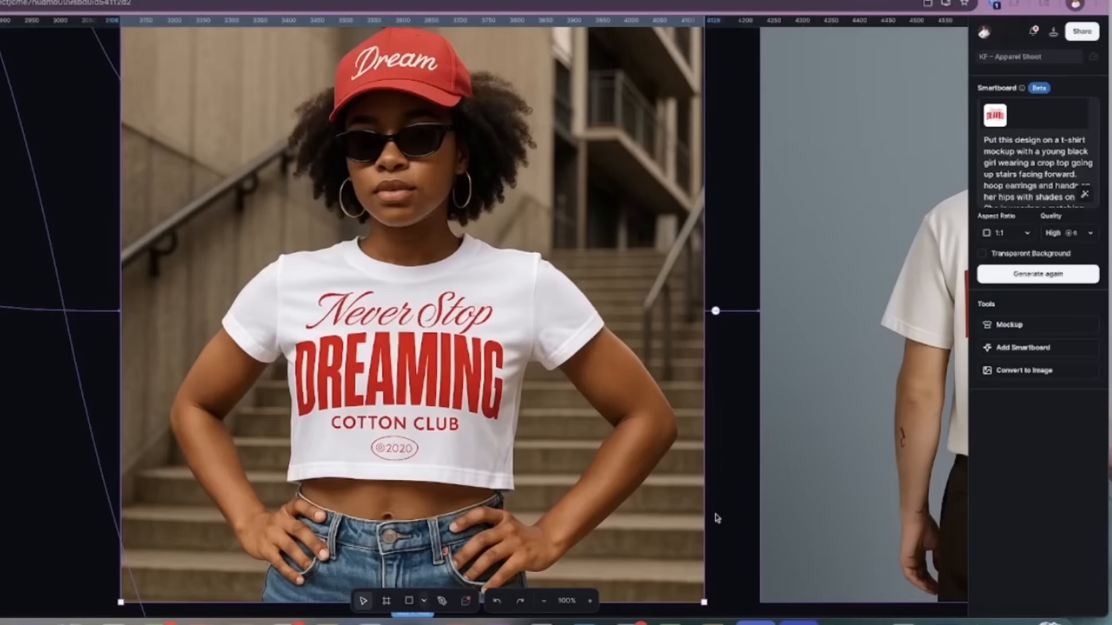
pyautogui.scroll(-3, 539, 432)
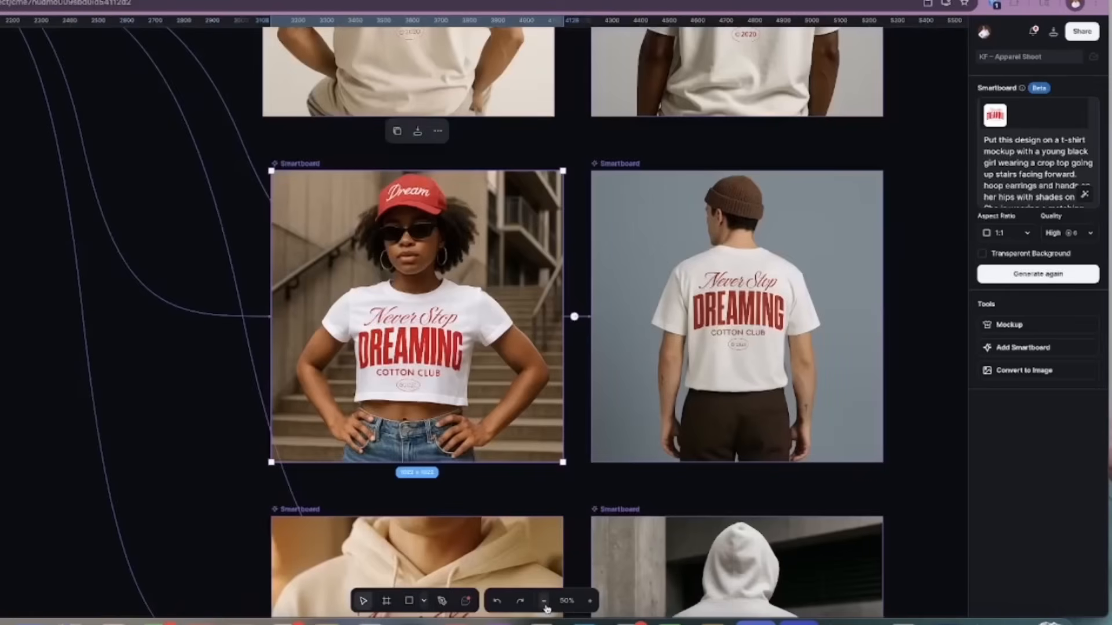
pyautogui.click(544, 600)
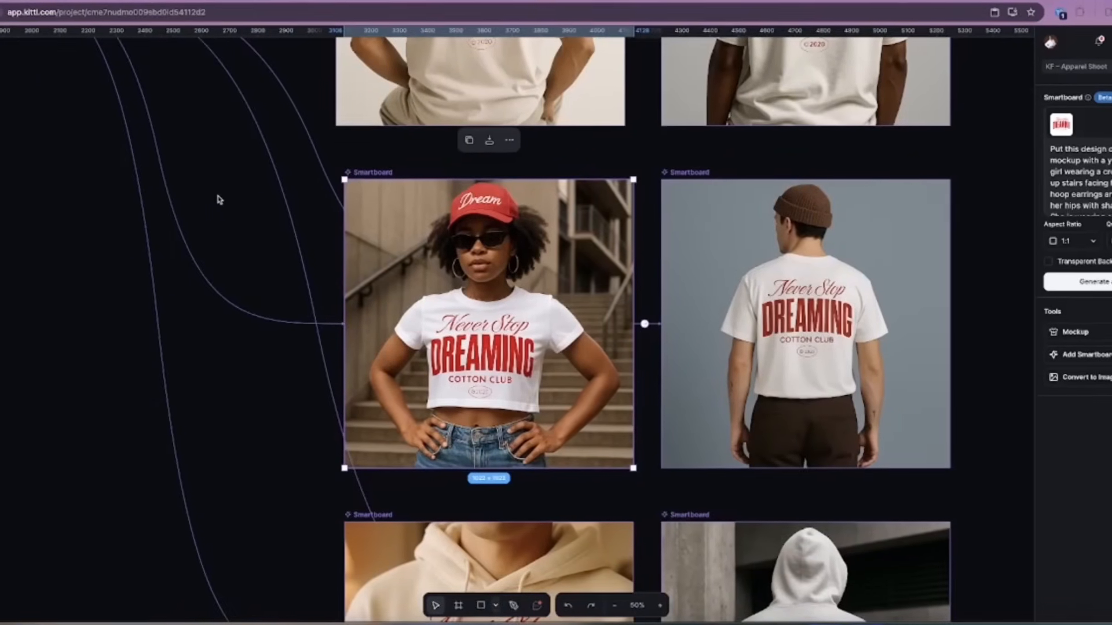
# Step: Delete the "Never Stop" script text from the input design
pyautogui.hscroll(-5, 140, 191)
pyautogui.scroll(3, 145, 191)
pyautogui.scroll(3, 234, 197)
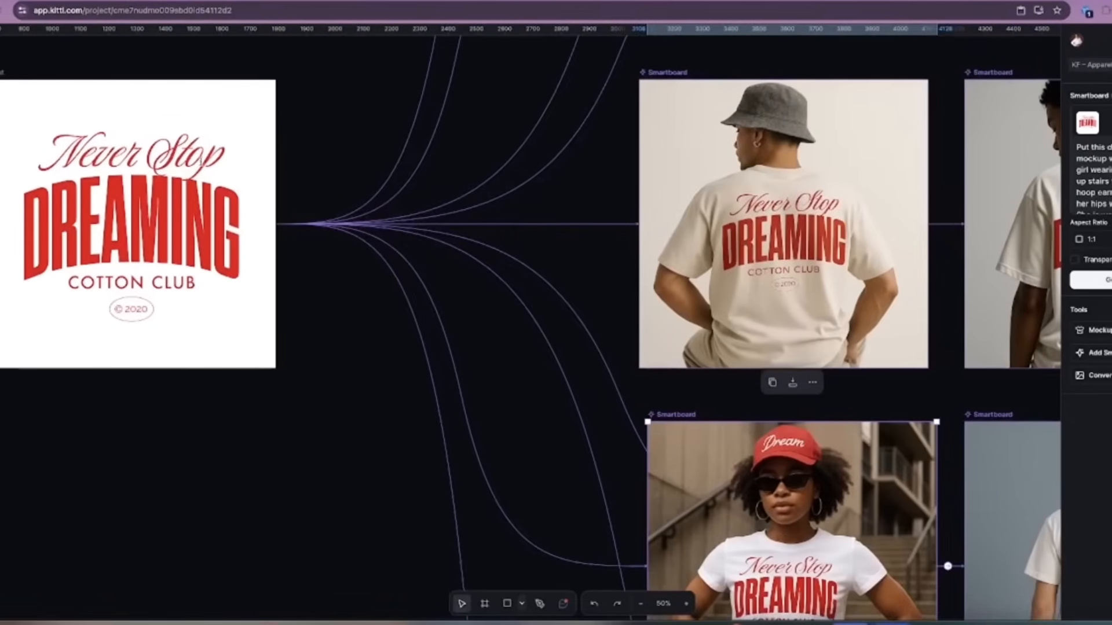
pyautogui.click(200, 158)
pyautogui.press('Delete')
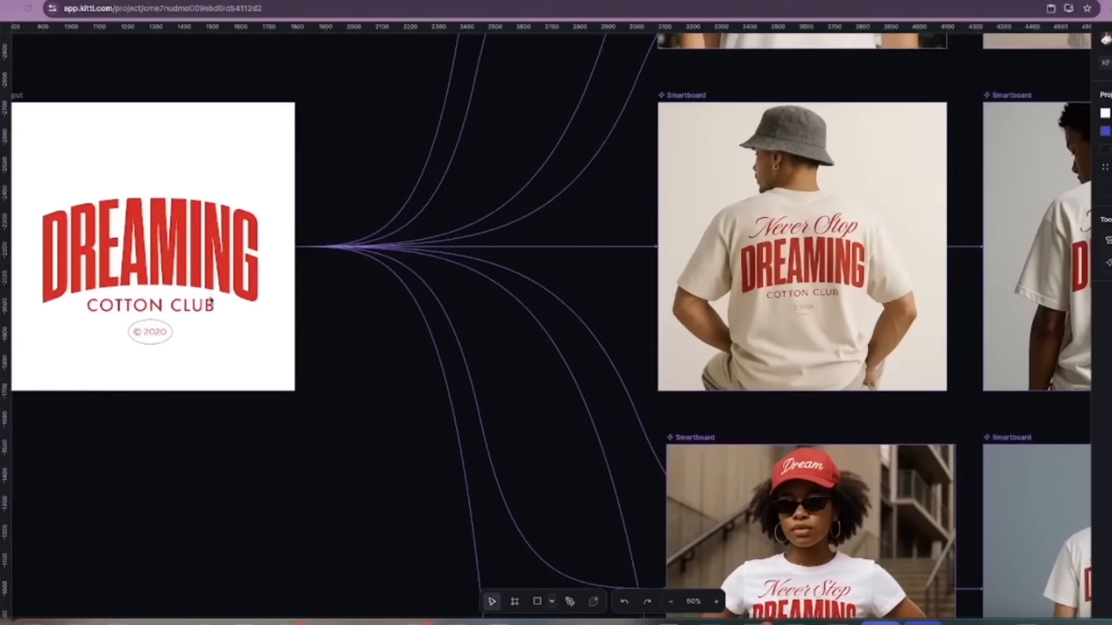
# Step: Delete the "Cotton Club" line and the oval © 2020 badge from the input design
pyautogui.click(198, 288)
pyautogui.press('Delete')
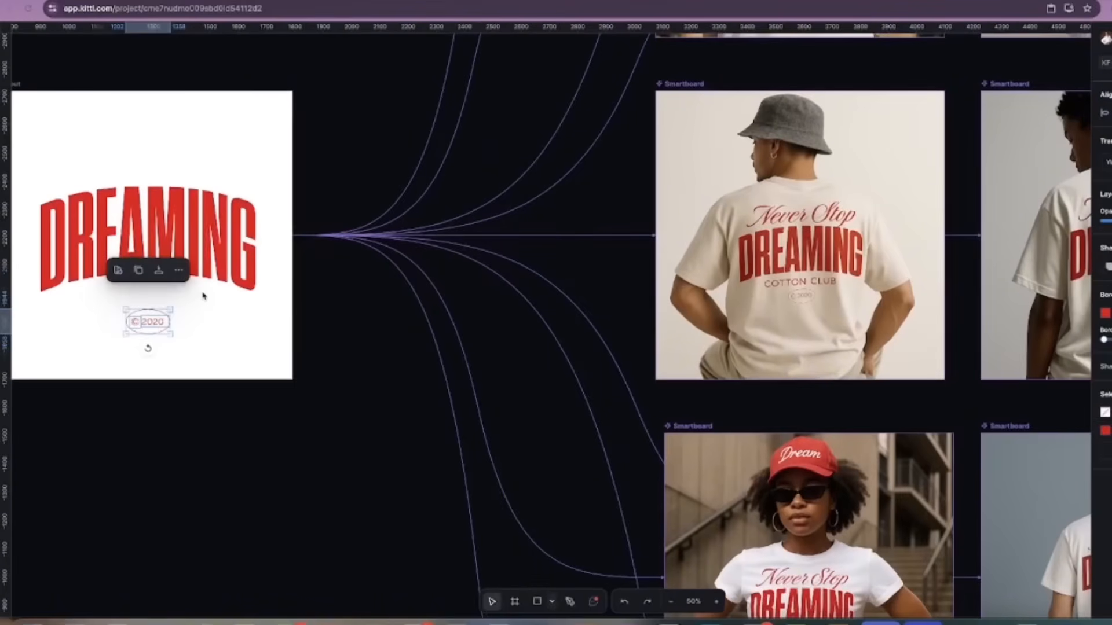
pyautogui.press('Delete')
pyautogui.hscroll(5, 296, 255)
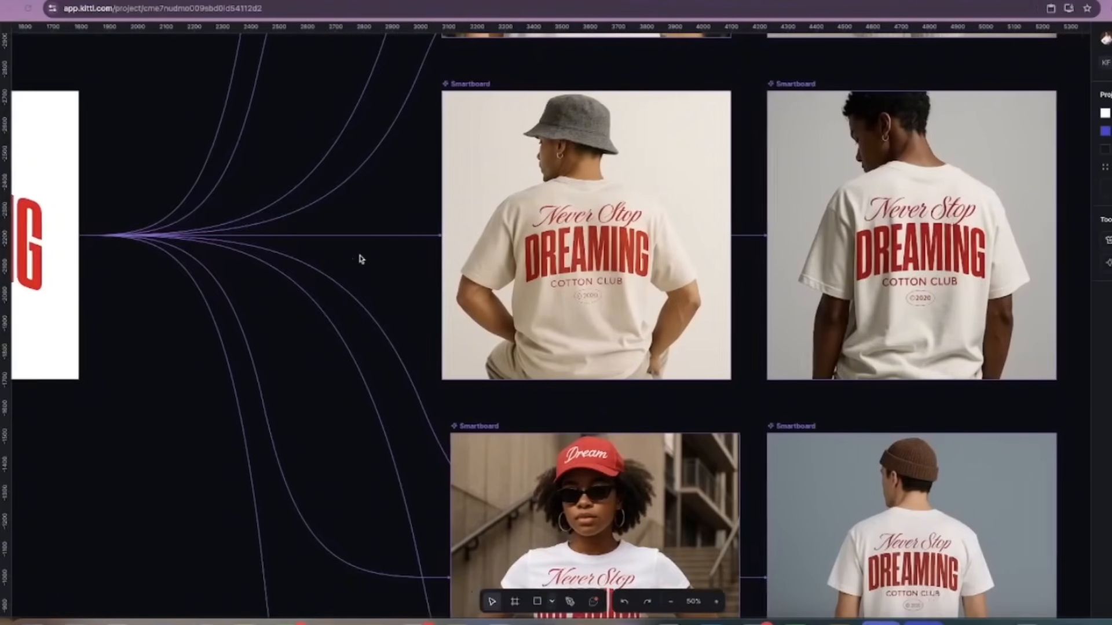
pyautogui.hscroll(-5, 361, 258)
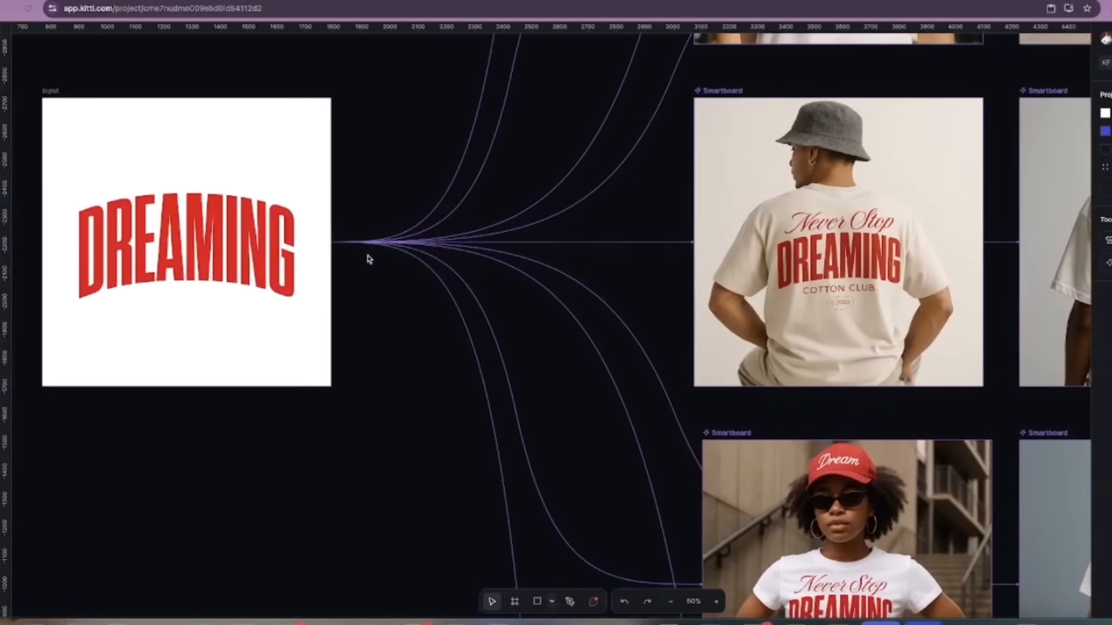
# Step: Recolor the arched "DREAMING" text in the input design to a very dark, nearly black red
pyautogui.click(262, 259)
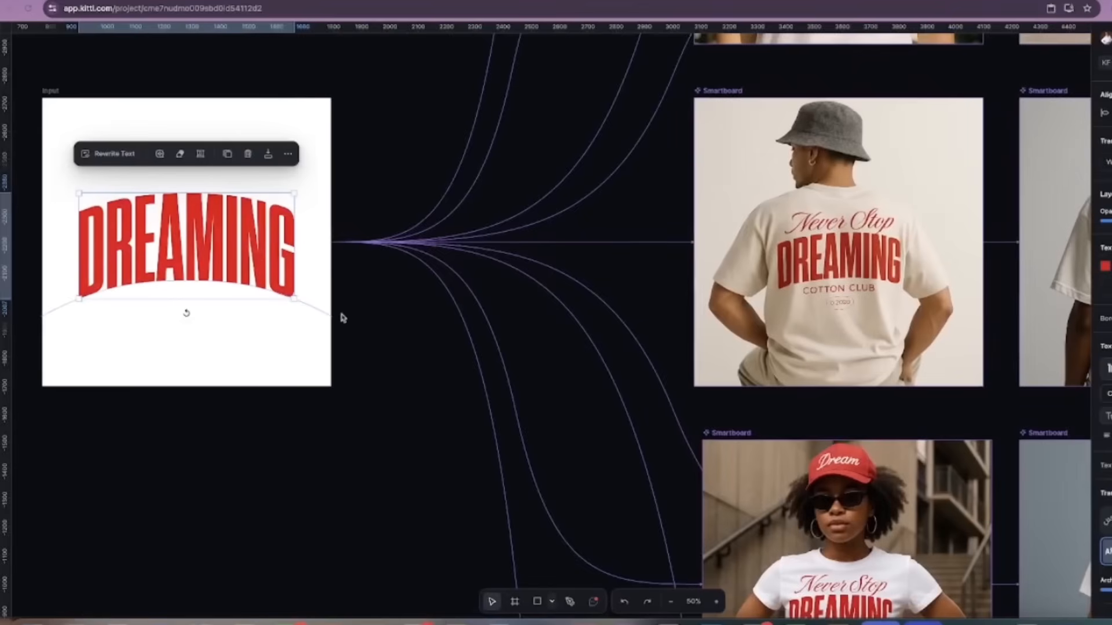
pyautogui.click(1104, 266)
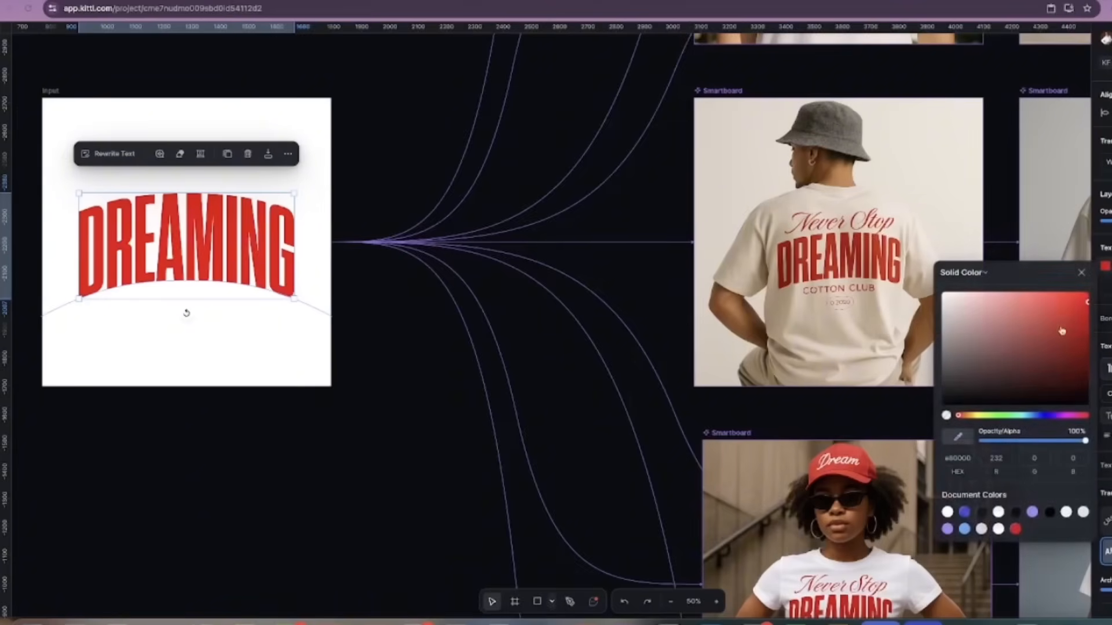
pyautogui.click(1075, 391)
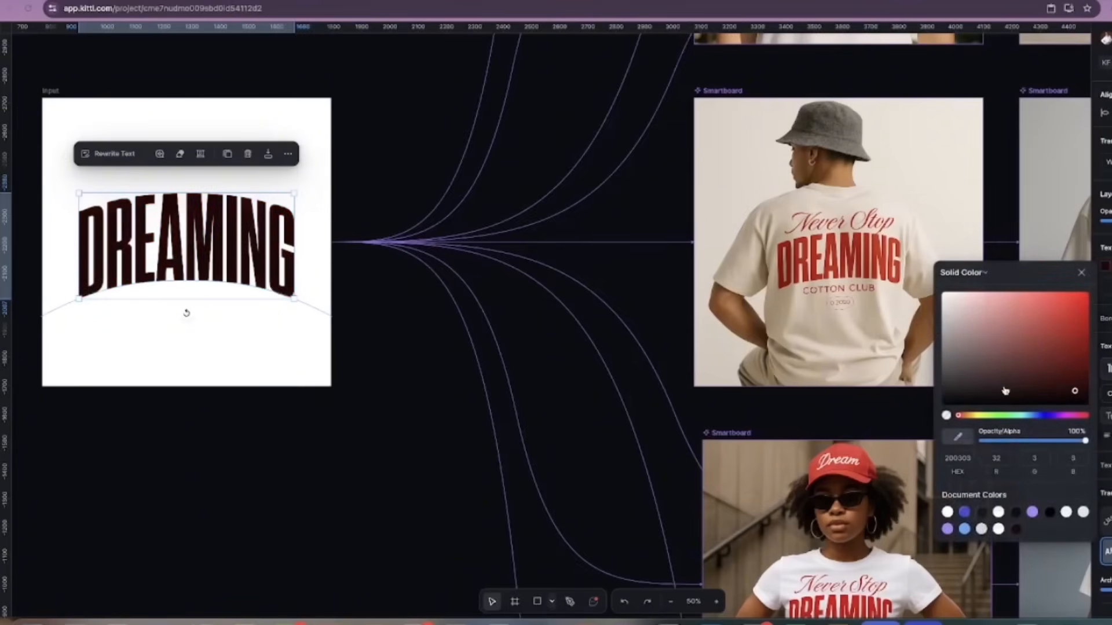
pyautogui.click(615, 343)
# Step: Rewrite the bucket-hat mockup's prompt: smiling black male looking down, fitted tan hat, tan shirt, white background, one hand touching the hat's rim; regenerate it
pyautogui.hscroll(5, 615, 343)
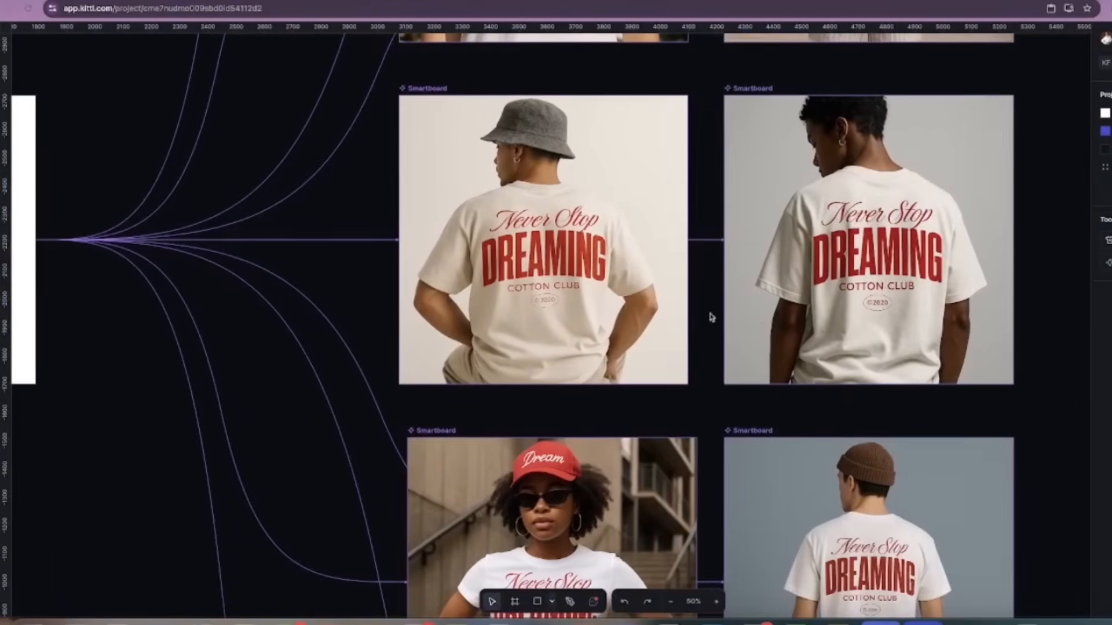
pyautogui.click(587, 271)
pyautogui.scroll(3, 587, 271)
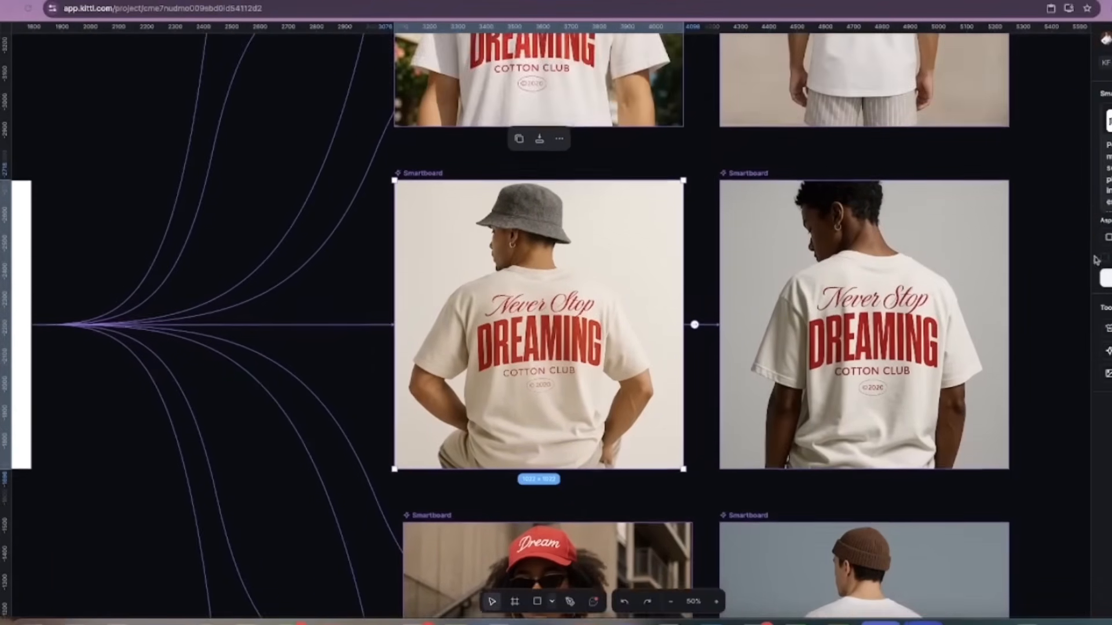
pyautogui.hscroll(3, 924, 216)
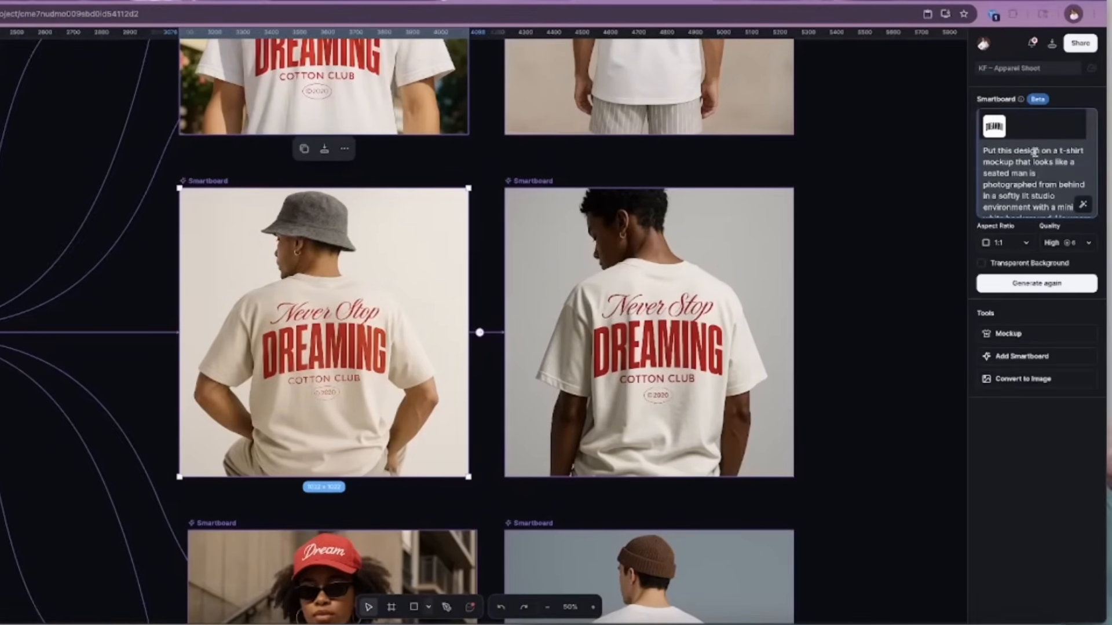
pyautogui.moveTo(1041, 151); pyautogui.dragTo(1081, 223)
pyautogui.hotkey('ctrl', 'v')
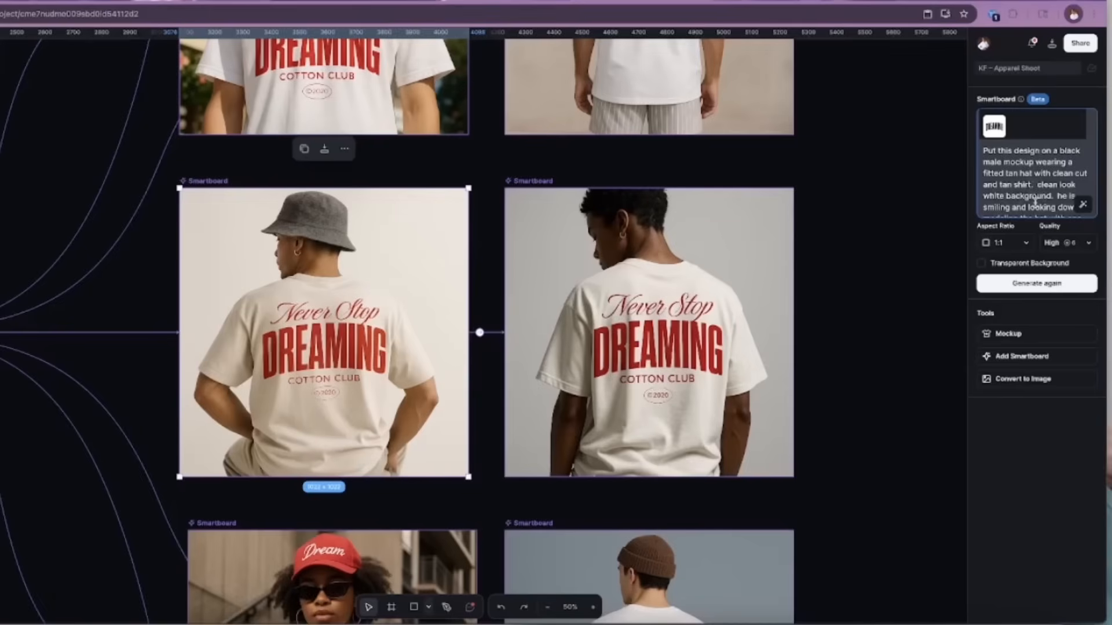
pyautogui.scroll(-1, 1033, 201)
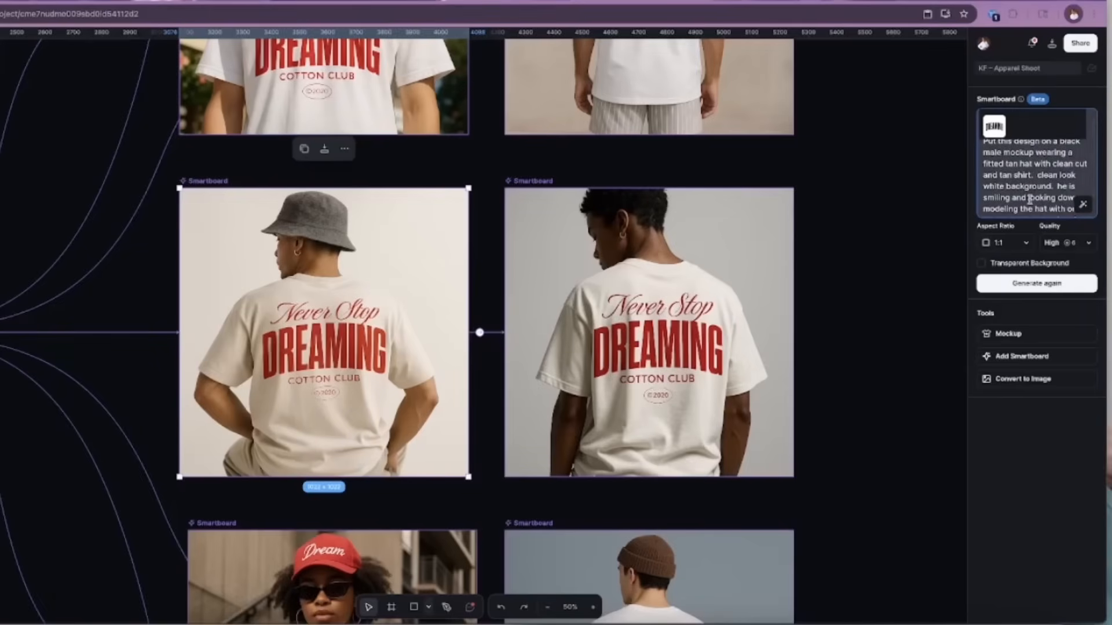
pyautogui.scroll(-3, 1032, 199)
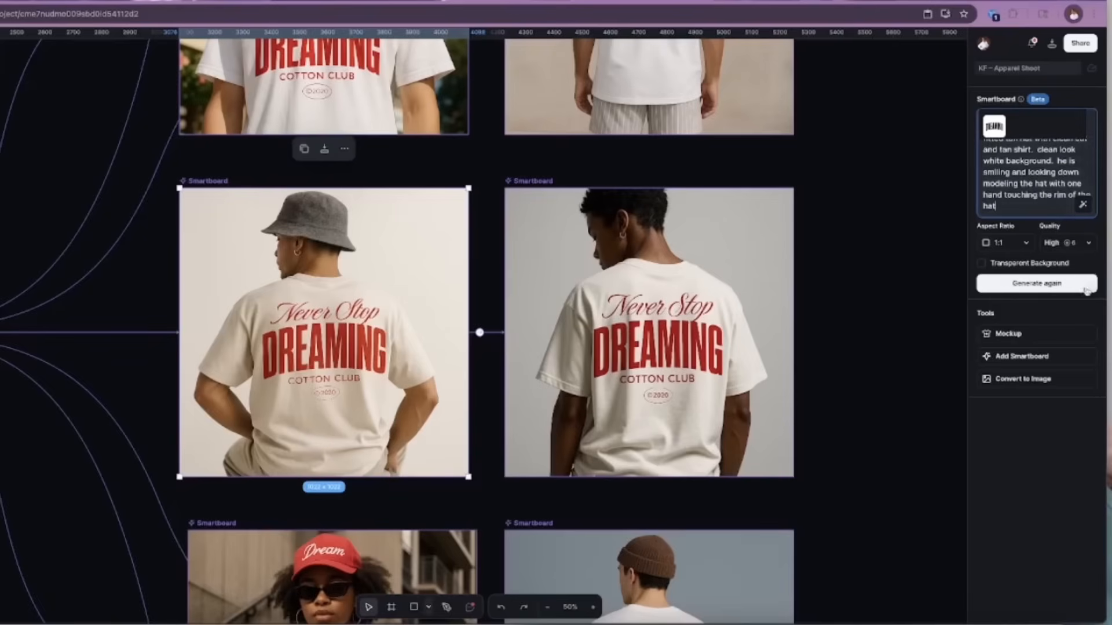
pyautogui.click(1052, 285)
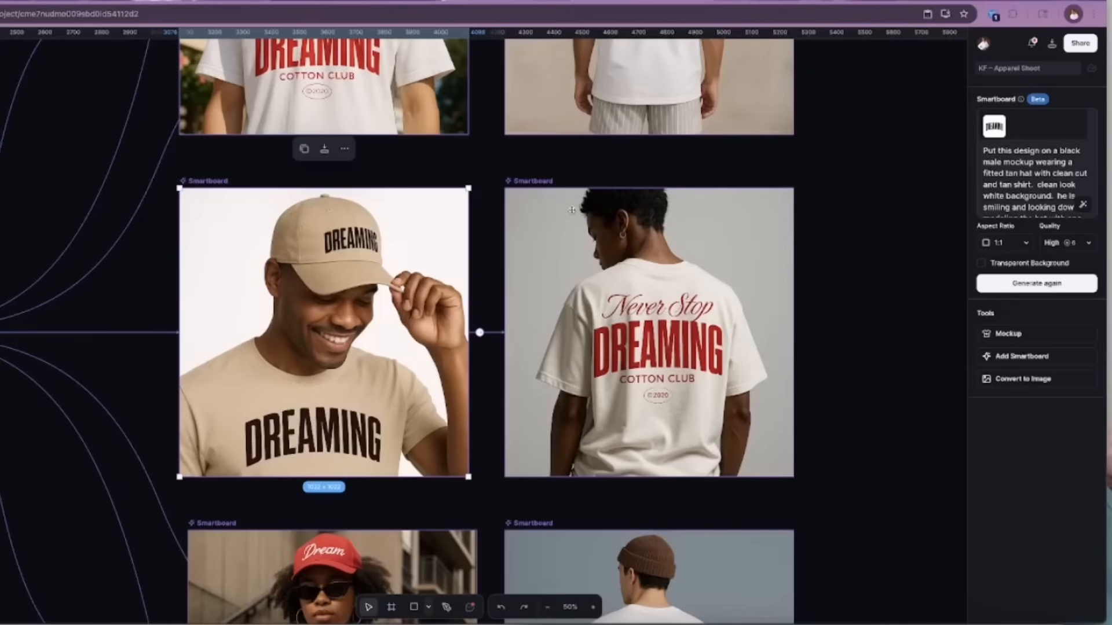
# Step: Compare the regenerated tan hat mockup with the other apparel mockups on the canvas
pyautogui.scroll(10, 572, 210)
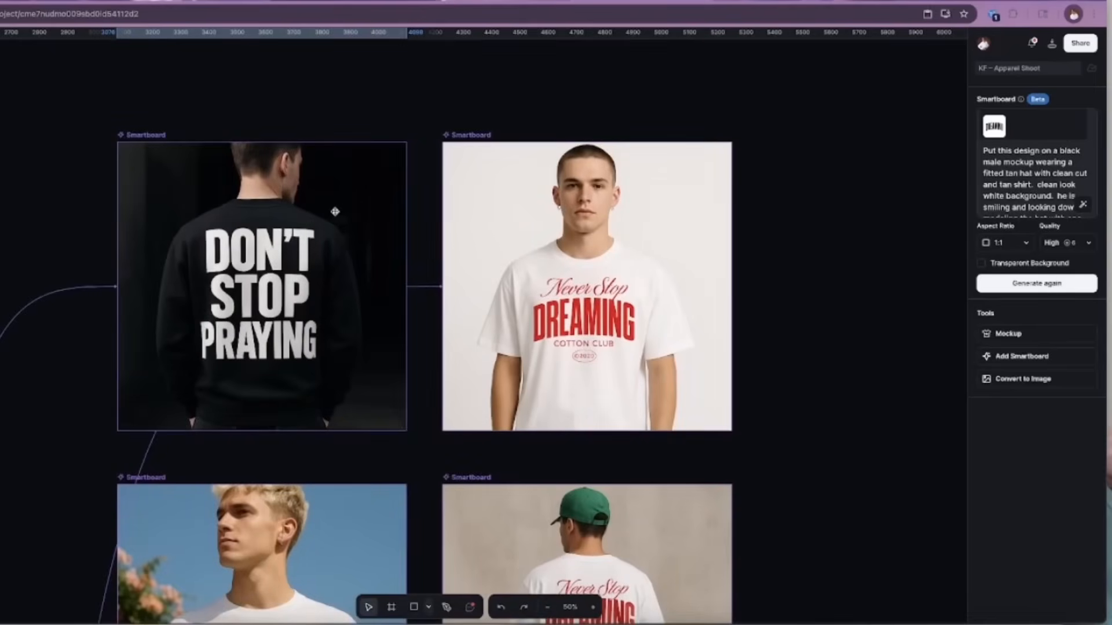
pyautogui.hscroll(-1, 335, 211)
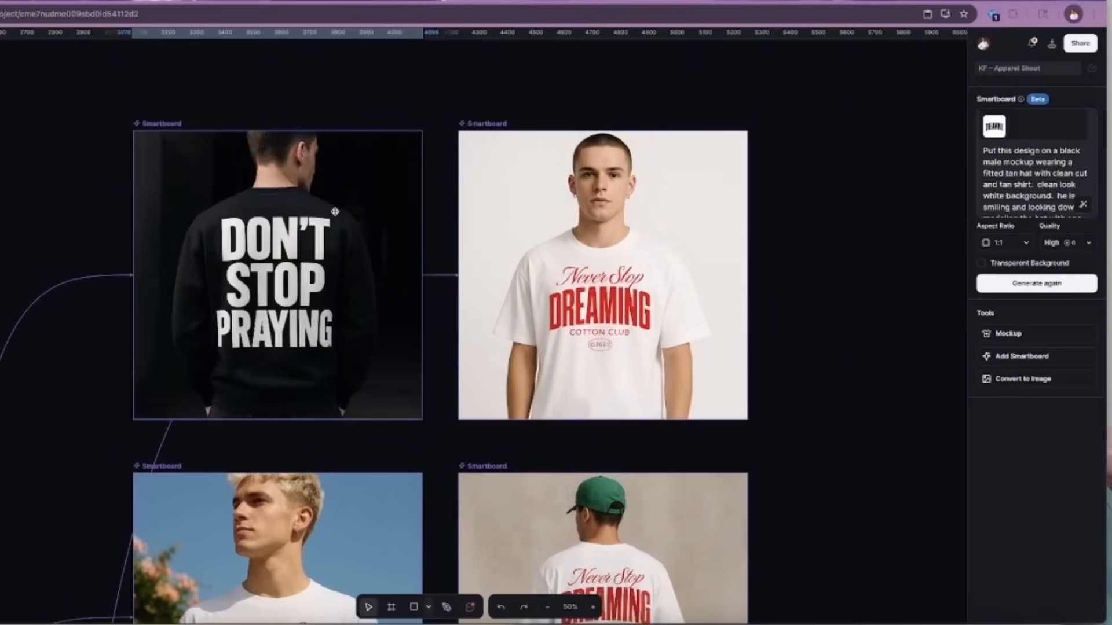
pyautogui.scroll(-5, 334, 211)
pyautogui.scroll(5, 334, 211)
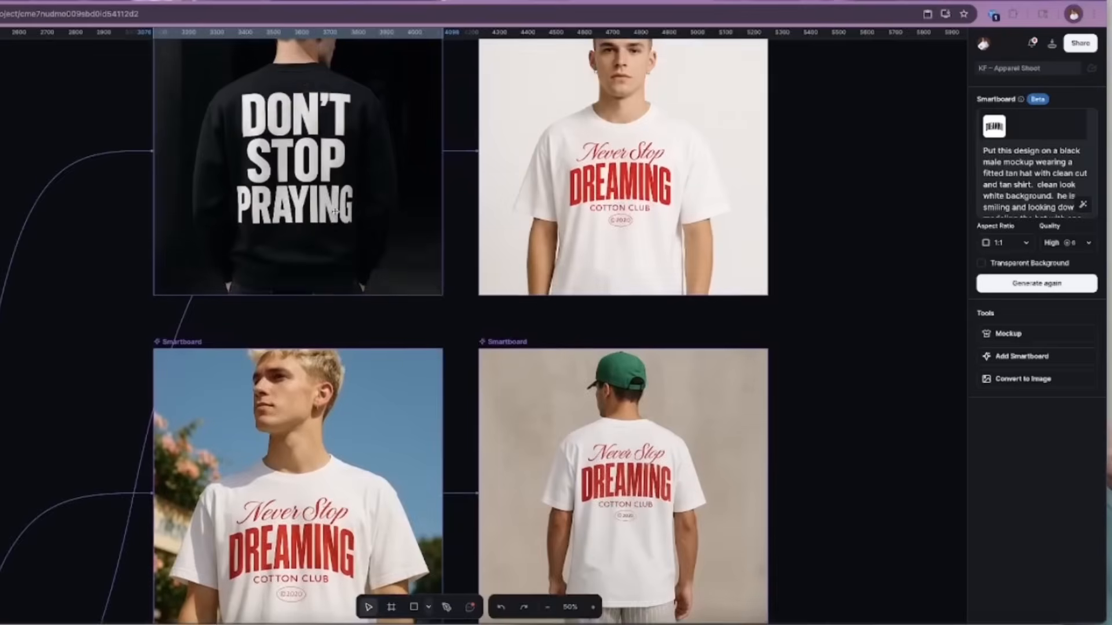
pyautogui.hscroll(-2, 334, 211)
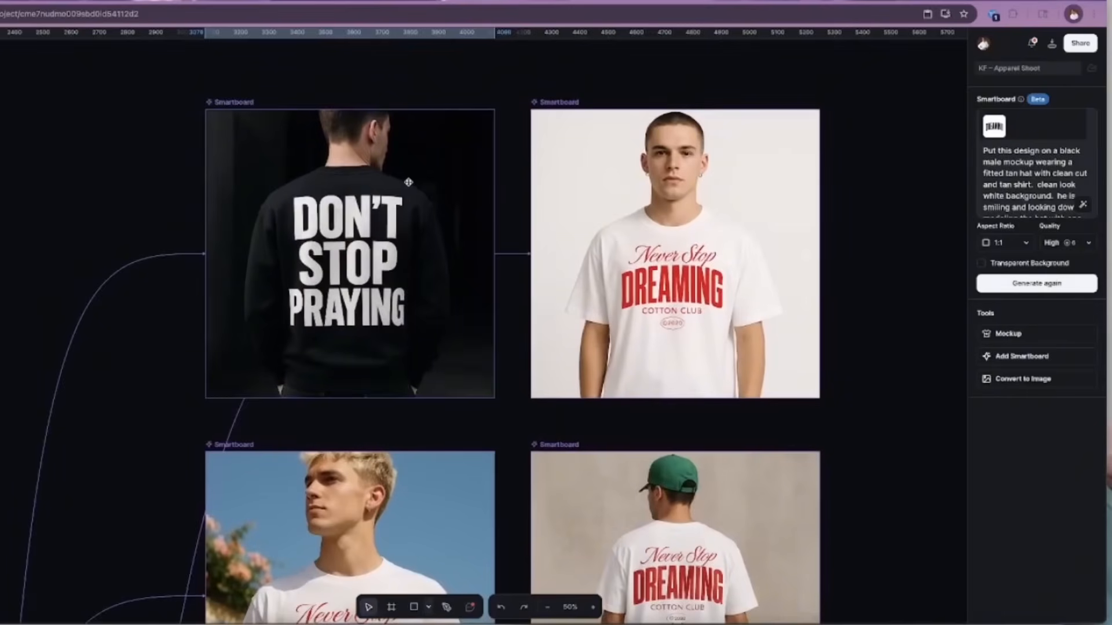
pyautogui.scroll(-2, 523, 220)
pyautogui.scroll(-15, 523, 220)
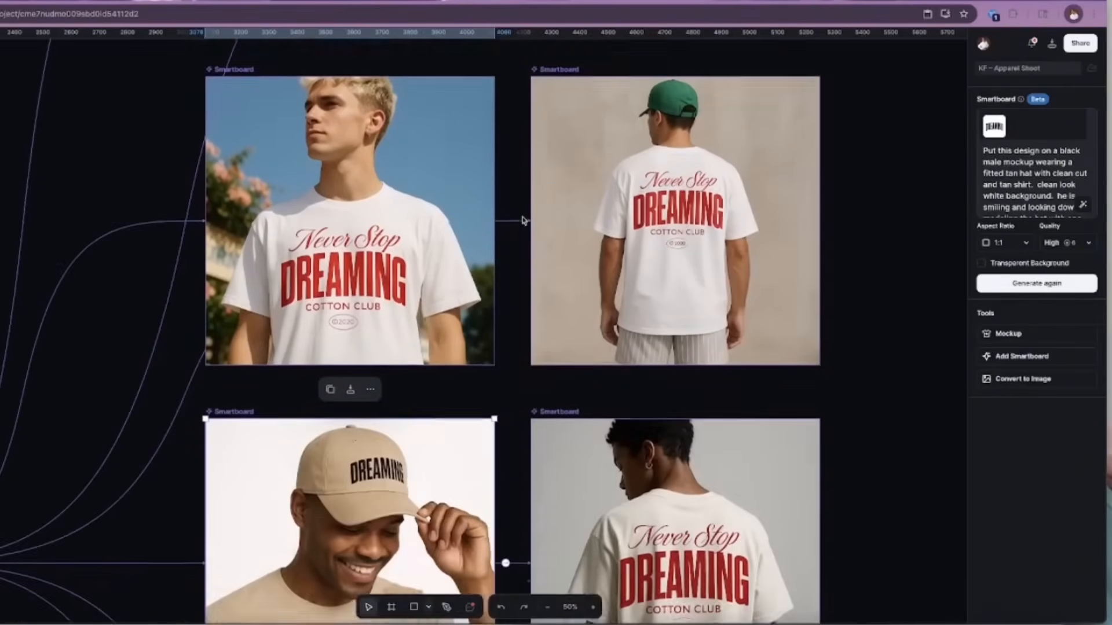
pyautogui.scroll(3, 522, 220)
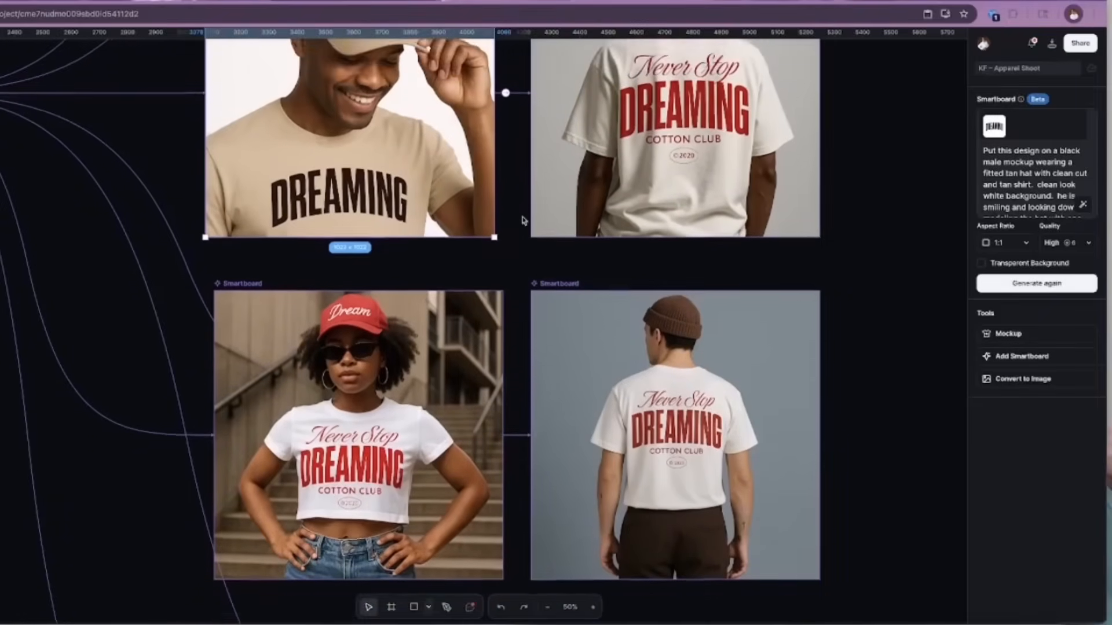
pyautogui.scroll(-1, 523, 220)
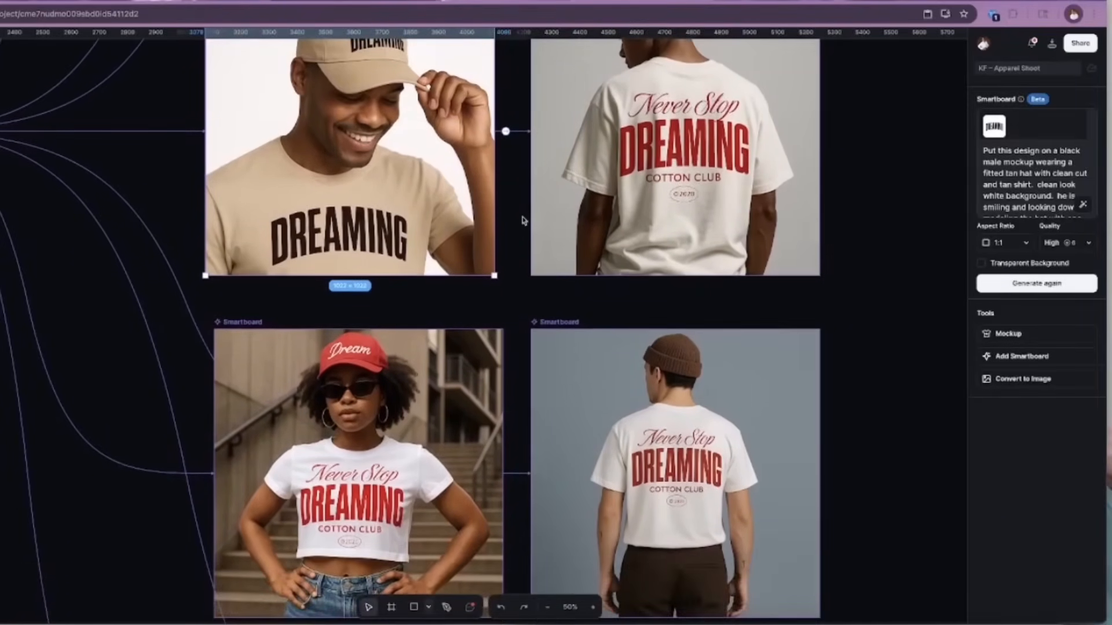
pyautogui.scroll(-12, 523, 220)
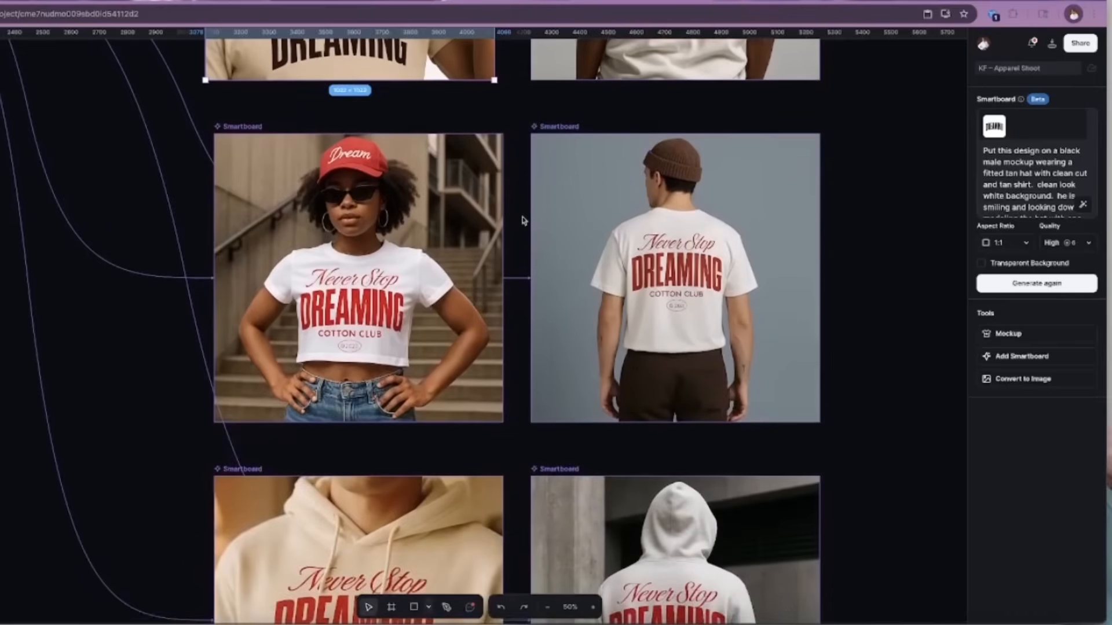
pyautogui.scroll(7, 523, 220)
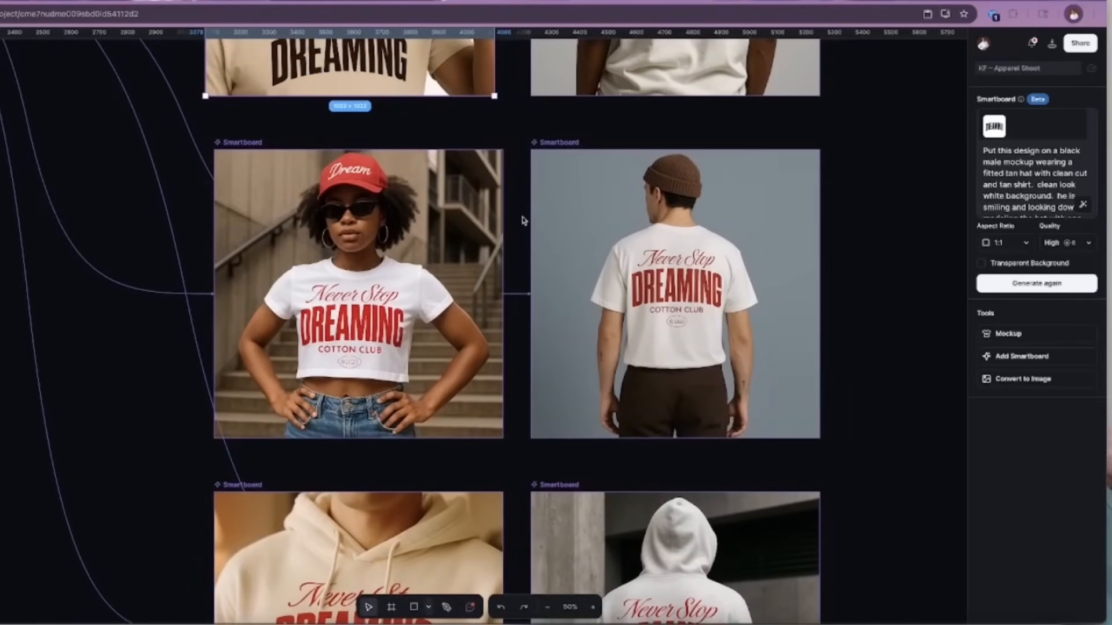
pyautogui.scroll(9, 421, 132)
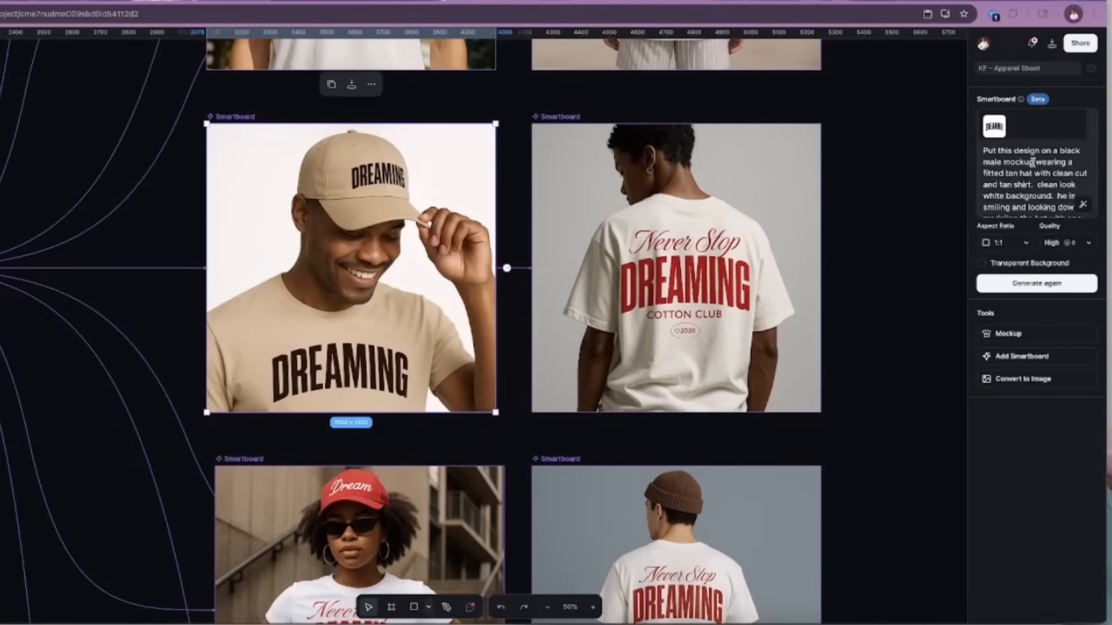
# Step: Review the download settings and available file formats for the tan hat mockup without exporting it
pyautogui.click(1052, 45)
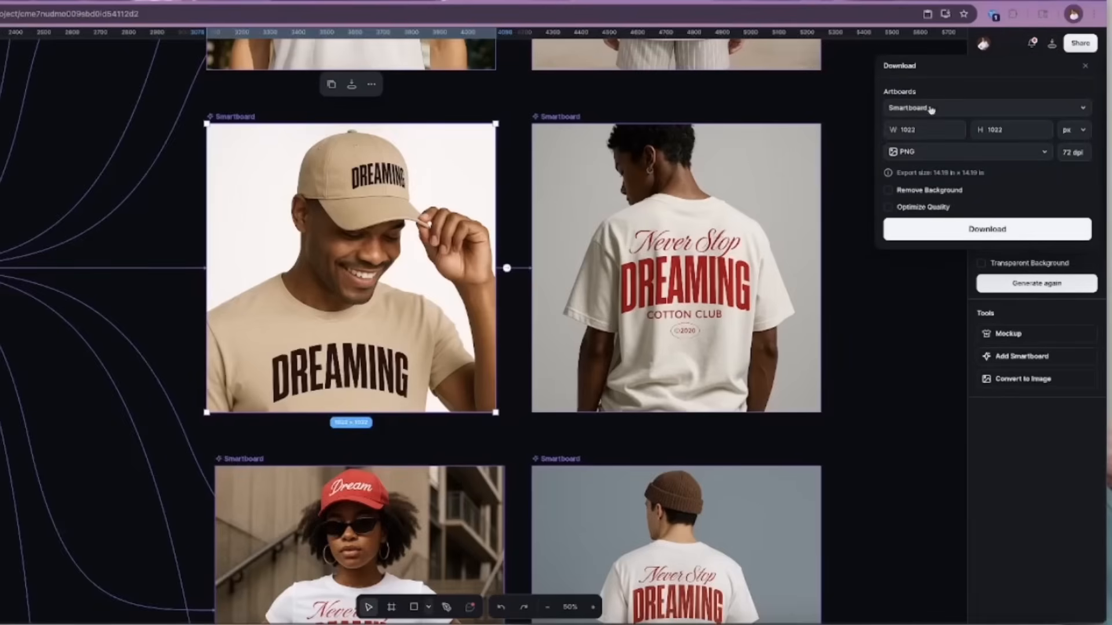
pyautogui.click(1006, 154)
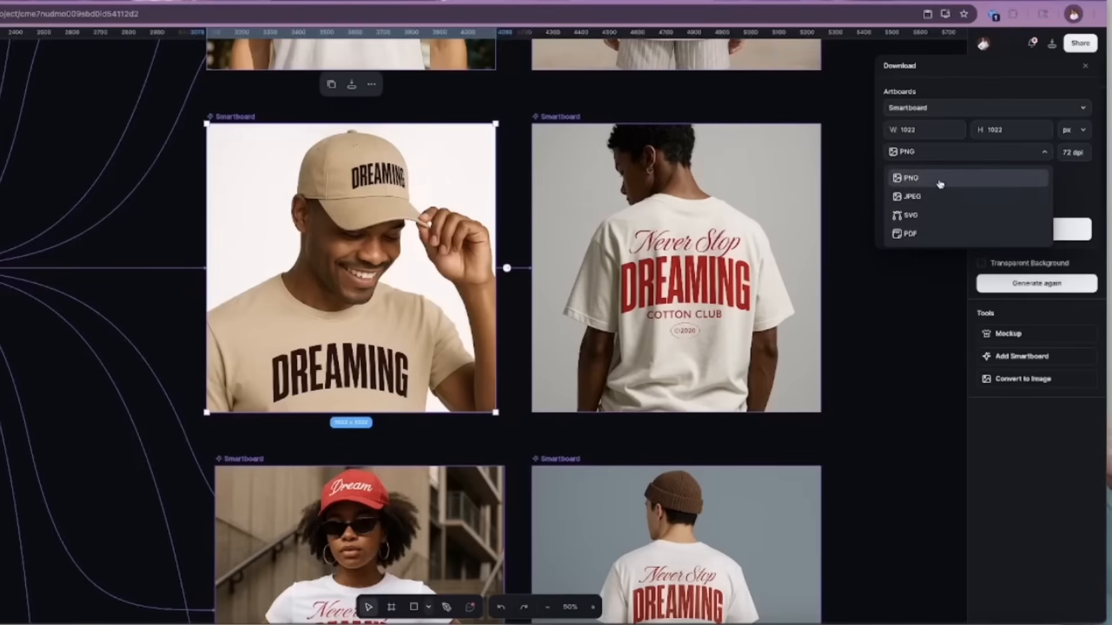
pyautogui.click(911, 306)
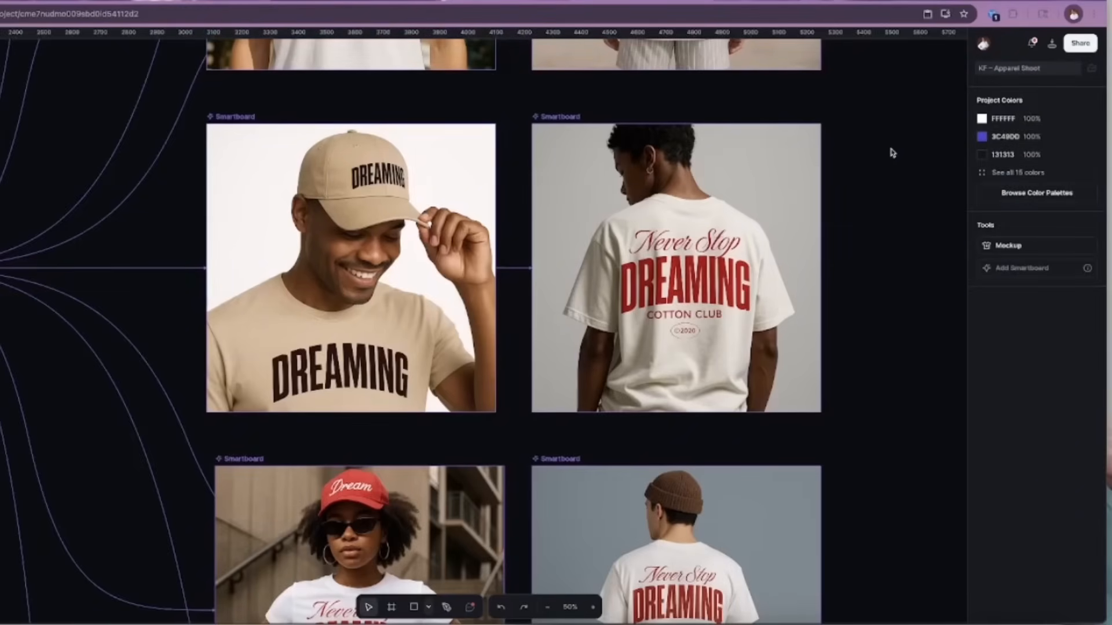
# Step: Find the "Coffee in Motion" flow among the creative flow templates and create a project from it
pyautogui.scroll(3, 890, 155)
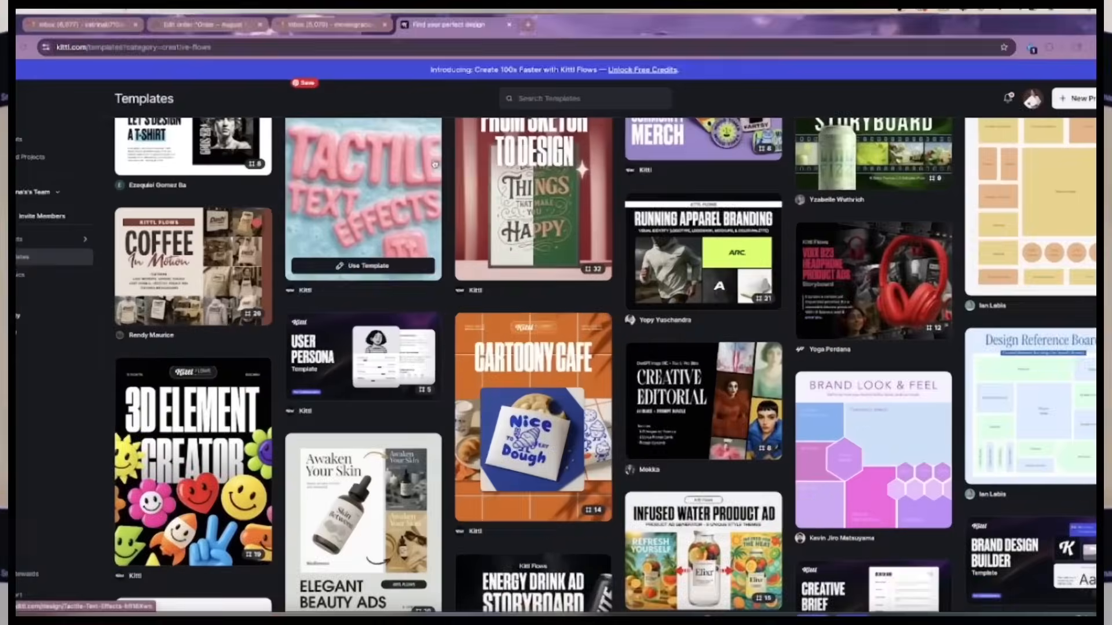
pyautogui.scroll(2, 435, 164)
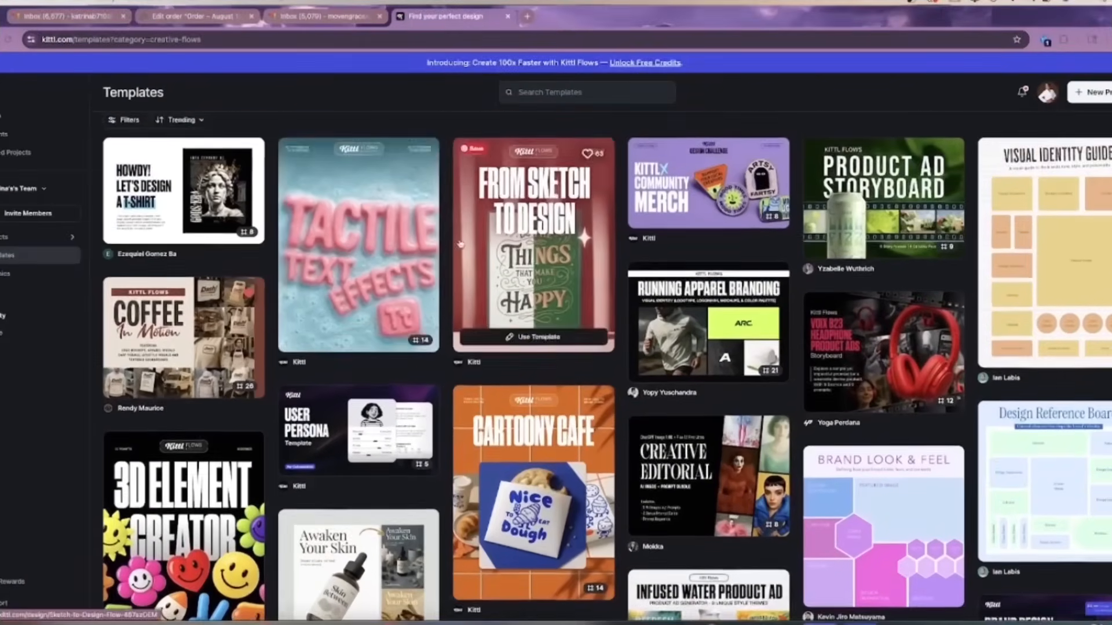
pyautogui.click(194, 326)
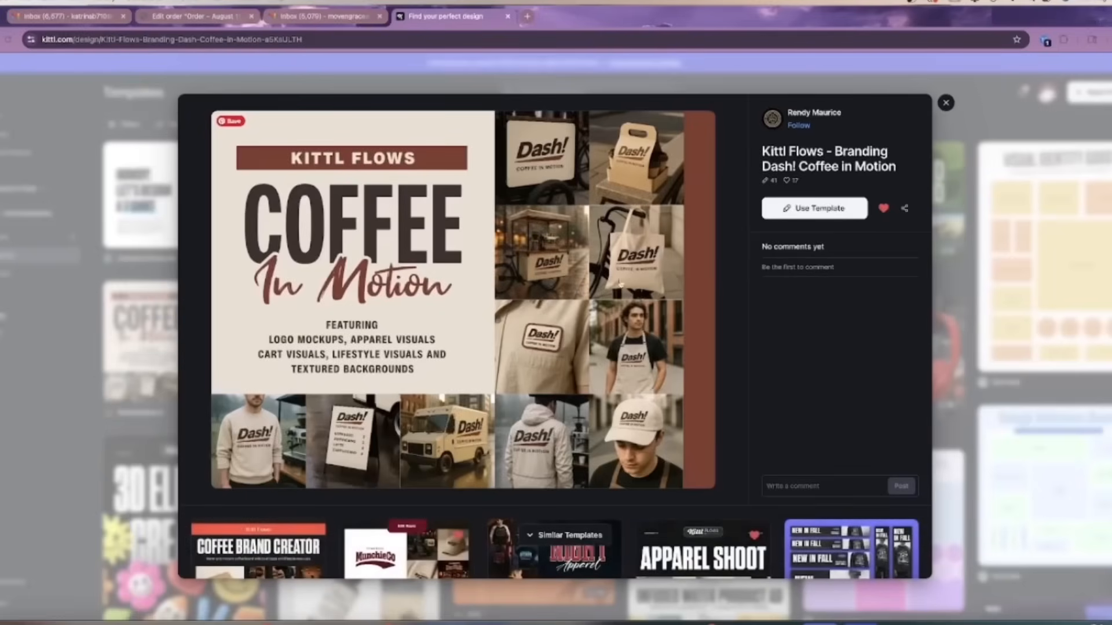
pyautogui.click(813, 207)
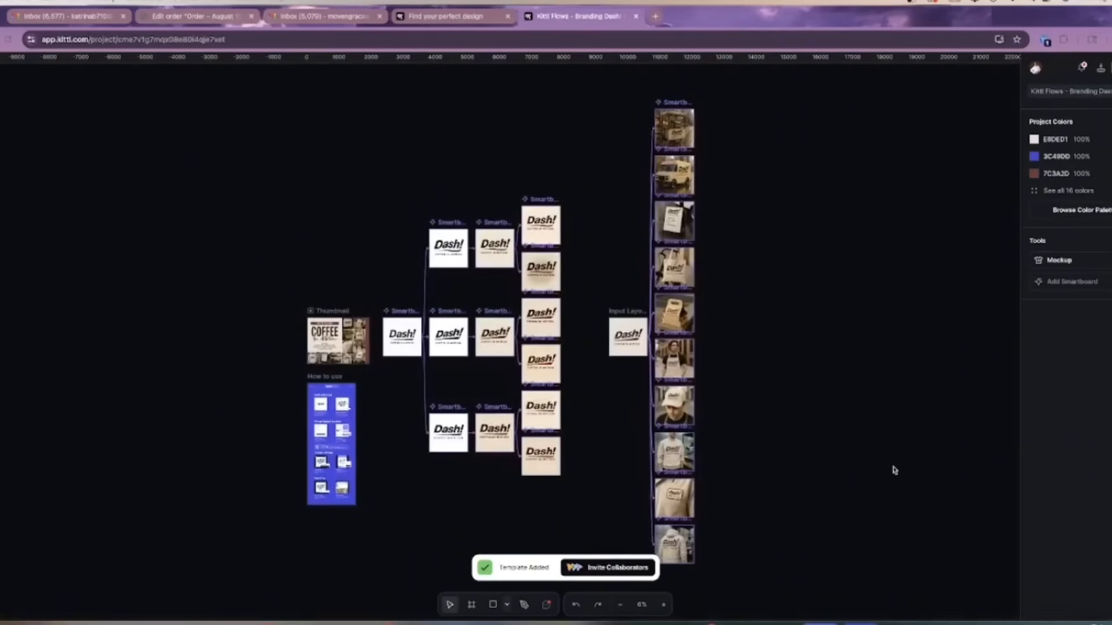
# Step: Examine the coffee branding flow at 13% zoom, from the logo variations to the input layout and its connected product mockups
pyautogui.scroll(1, 856, 529)
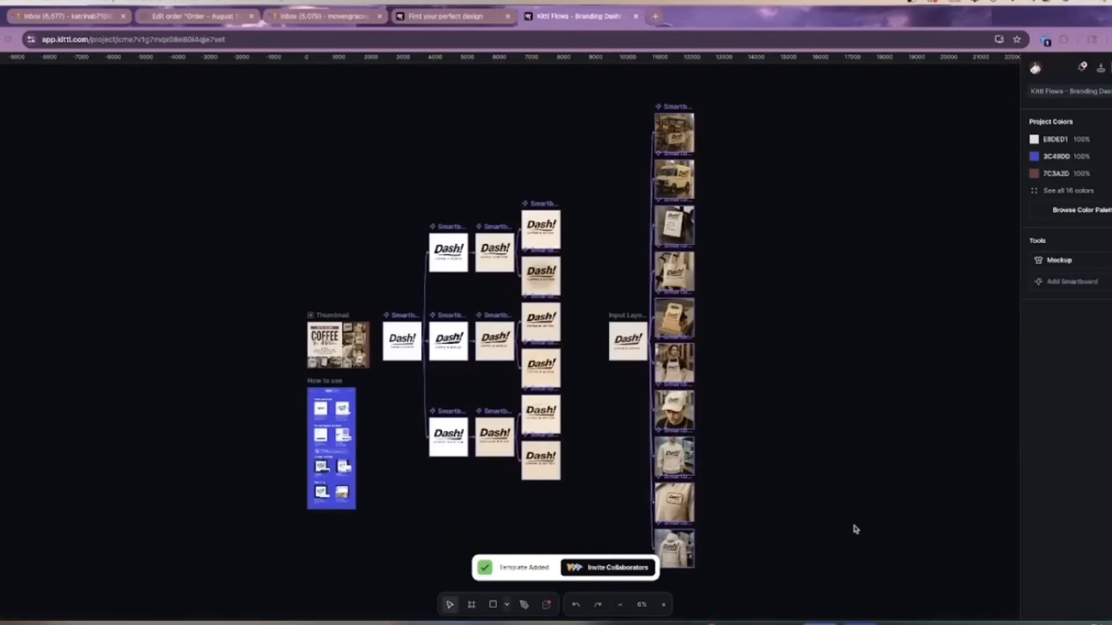
pyautogui.click(665, 606)
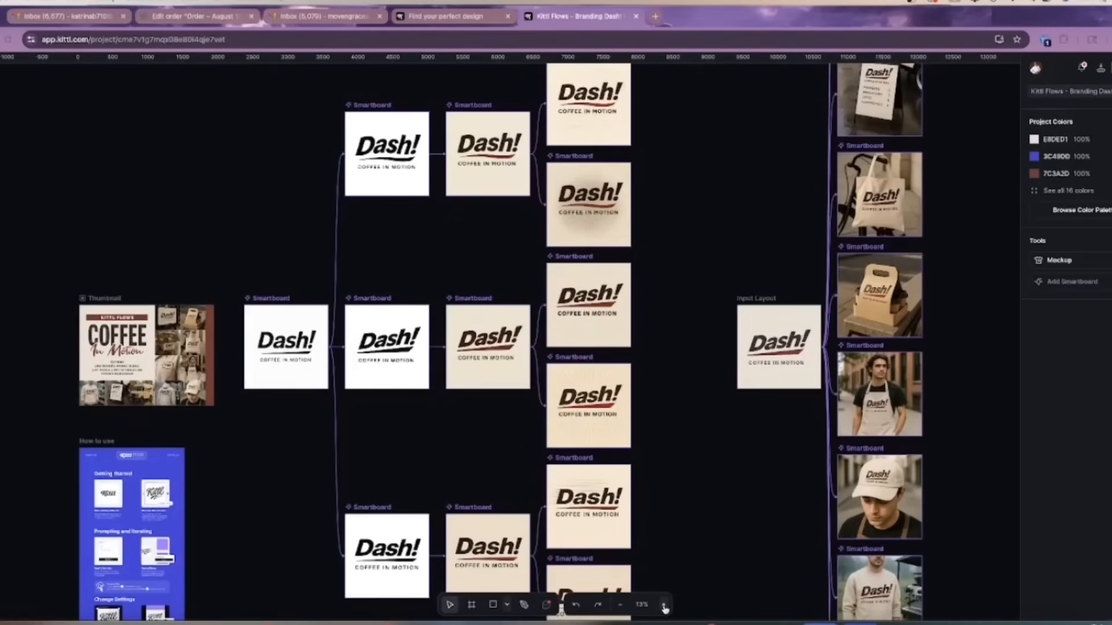
pyautogui.hscroll(2, 747, 454)
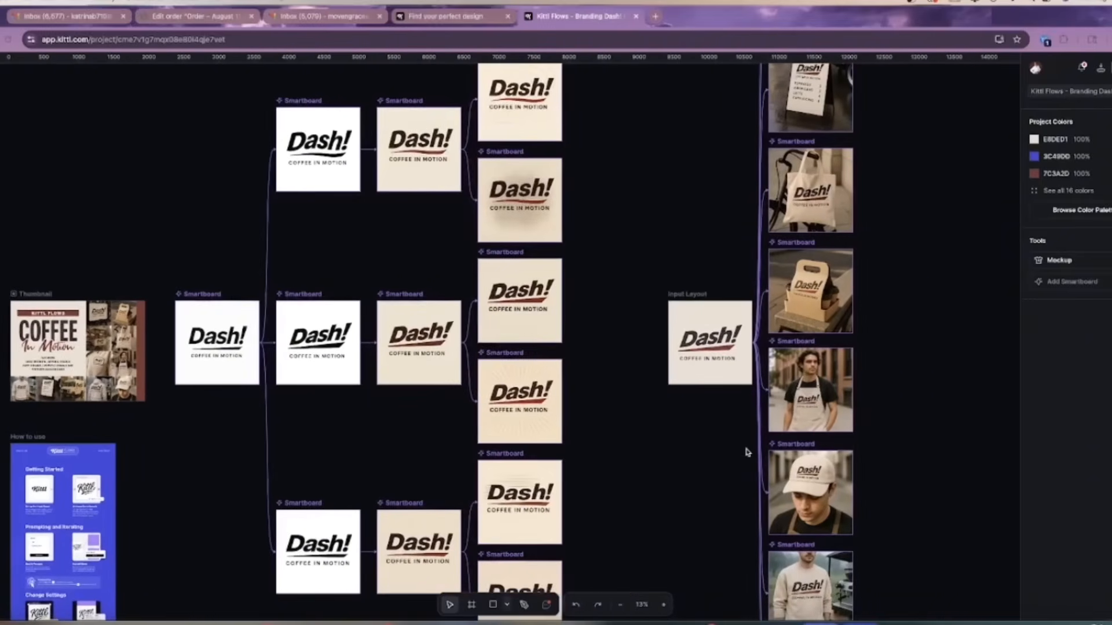
pyautogui.scroll(2, 747, 454)
pyautogui.scroll(3, 746, 453)
pyautogui.scroll(-9, 747, 454)
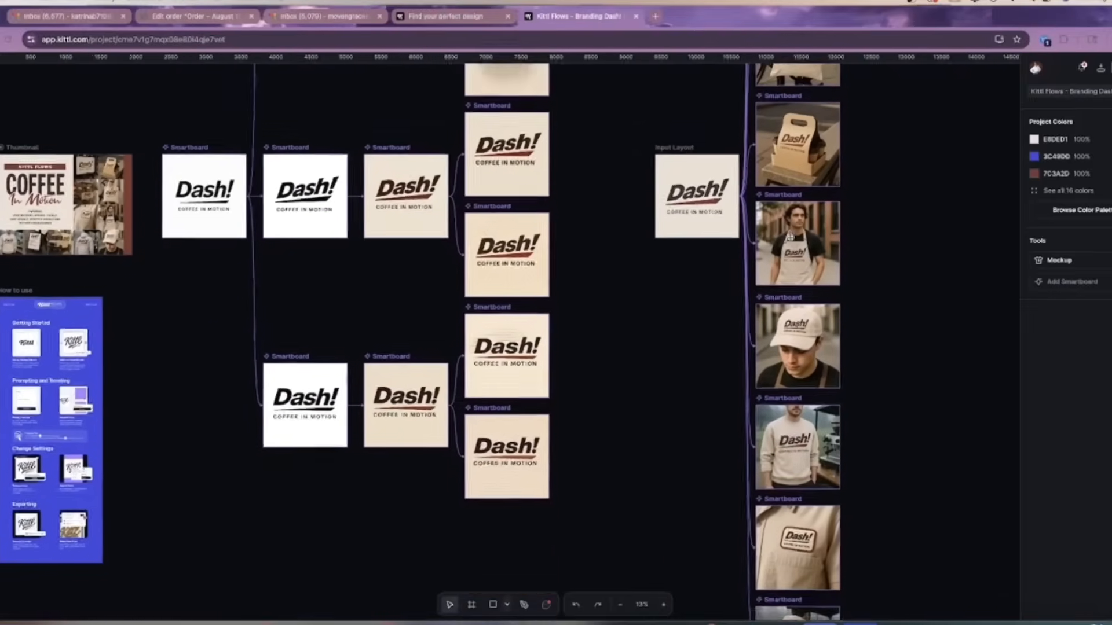
pyautogui.scroll(-9, 747, 453)
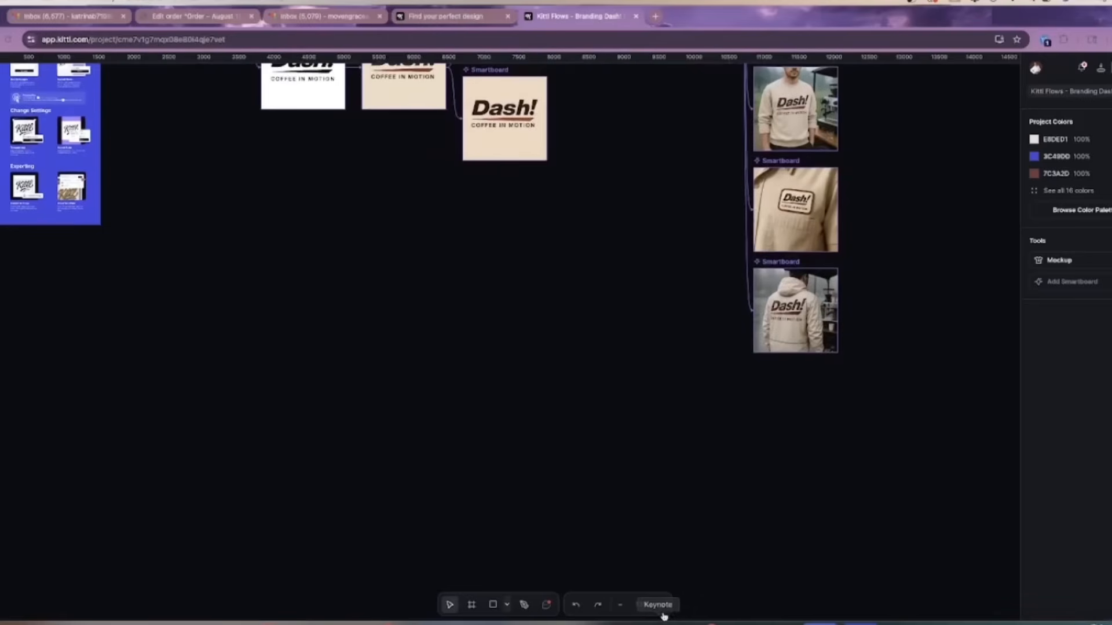
# Step: Survey the coffee branding flow at 25% zoom, from the product mockups and input layout back to the Coffee in Motion thumbnail
pyautogui.click(663, 605)
pyautogui.hscroll(3, 769, 516)
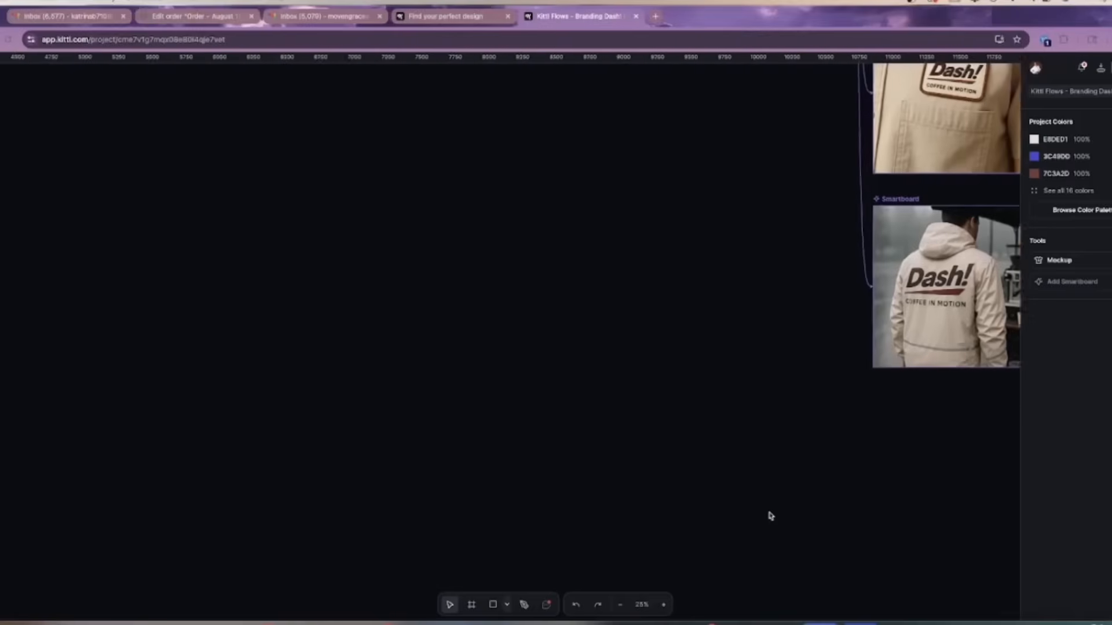
pyautogui.scroll(-4, 769, 516)
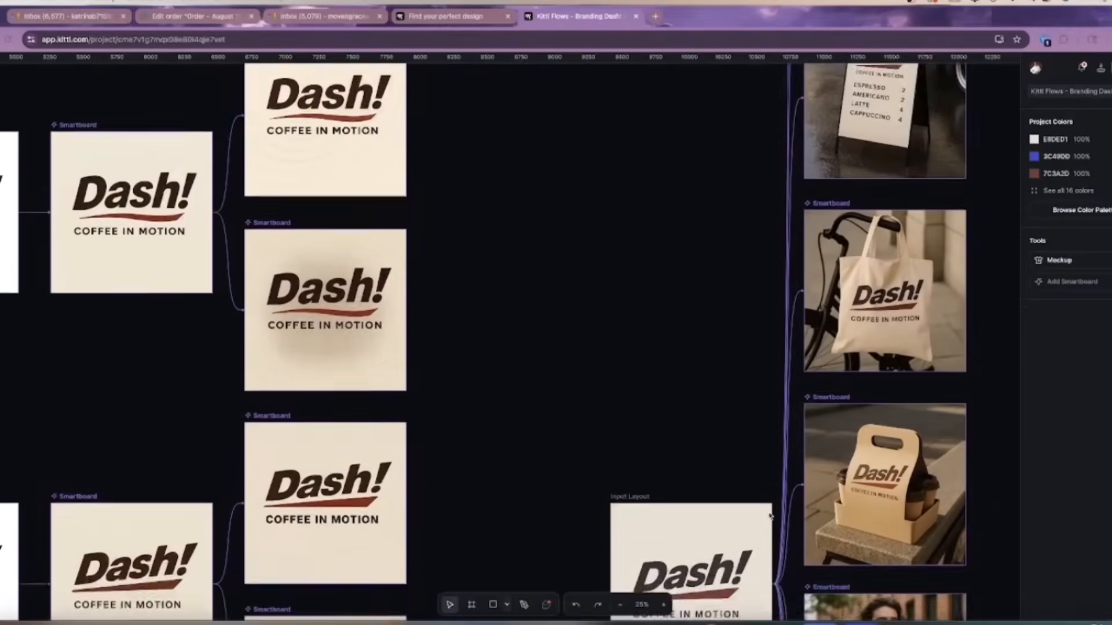
pyautogui.click(726, 433)
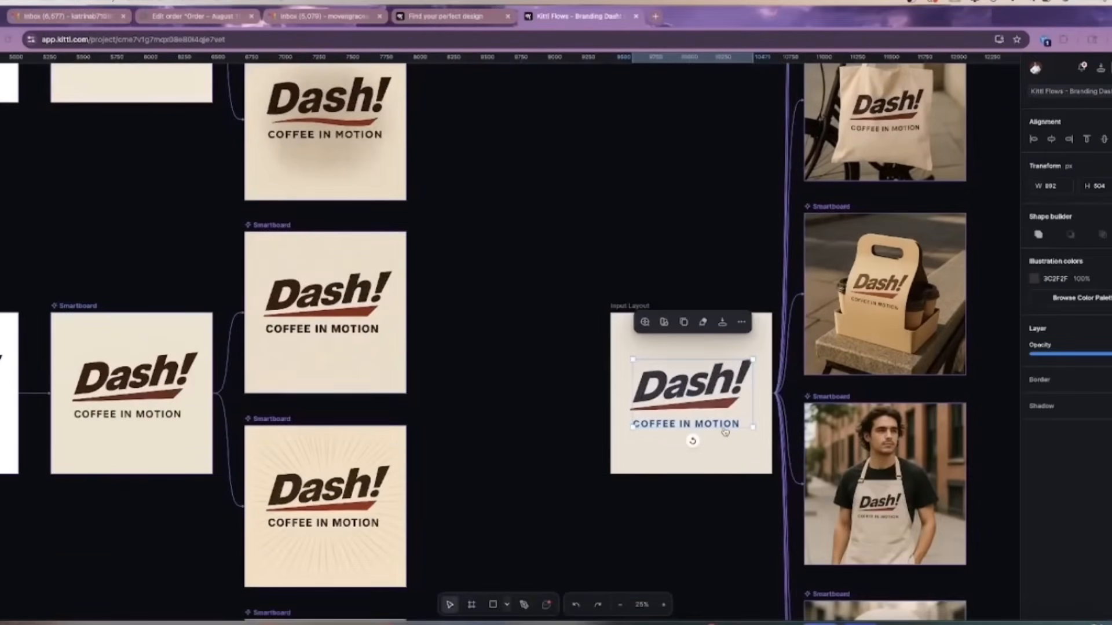
pyautogui.hscroll(-10, 726, 433)
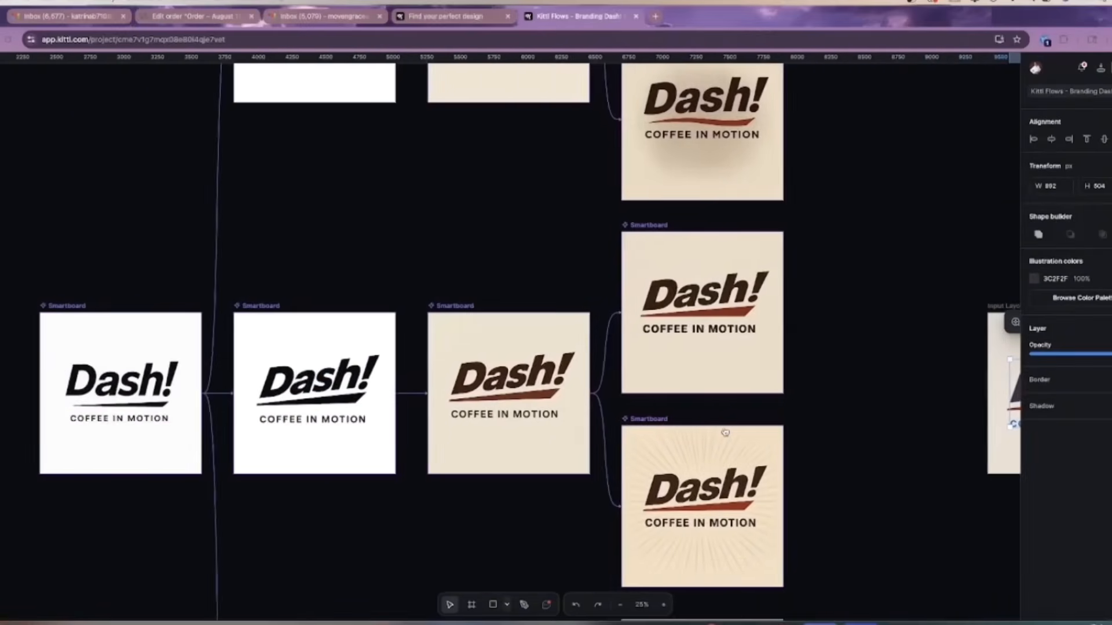
pyautogui.hscroll(-6, 725, 433)
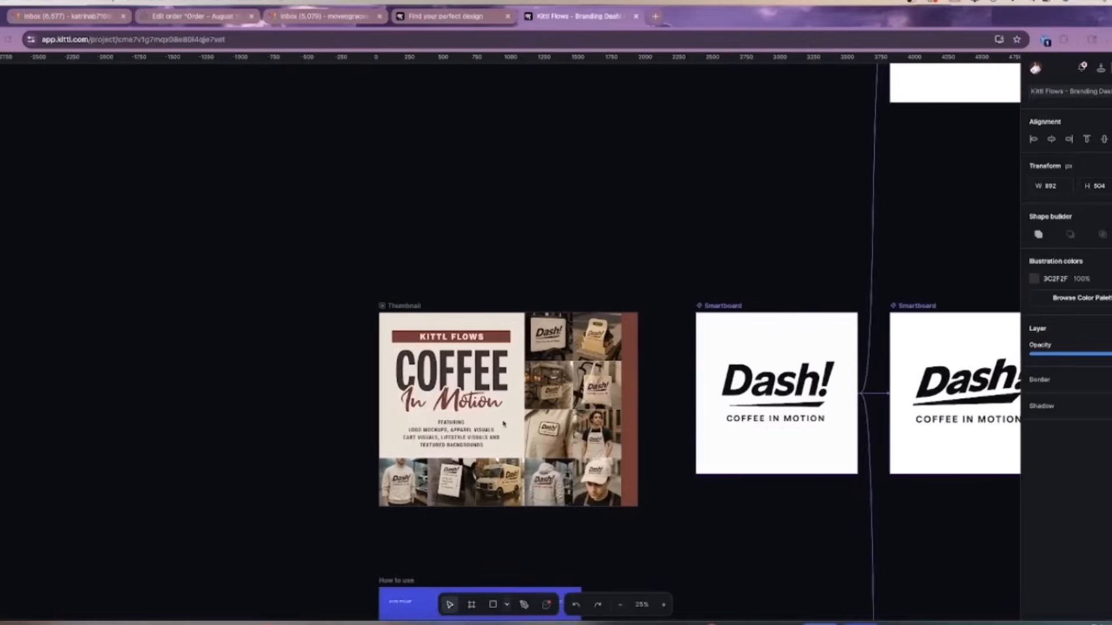
pyautogui.click(451, 401)
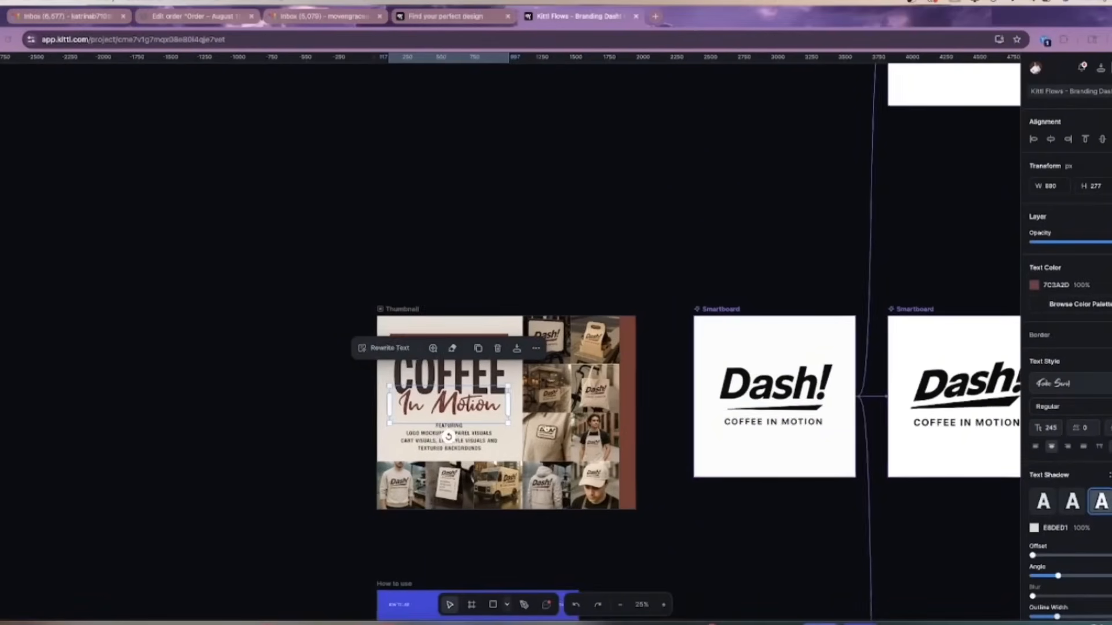
# Step: Read through the "How to use" guide's sections on getting started, prompting and iterating, changing settings and exporting
pyautogui.scroll(-7, 556, 423)
pyautogui.hscroll(3, 556, 423)
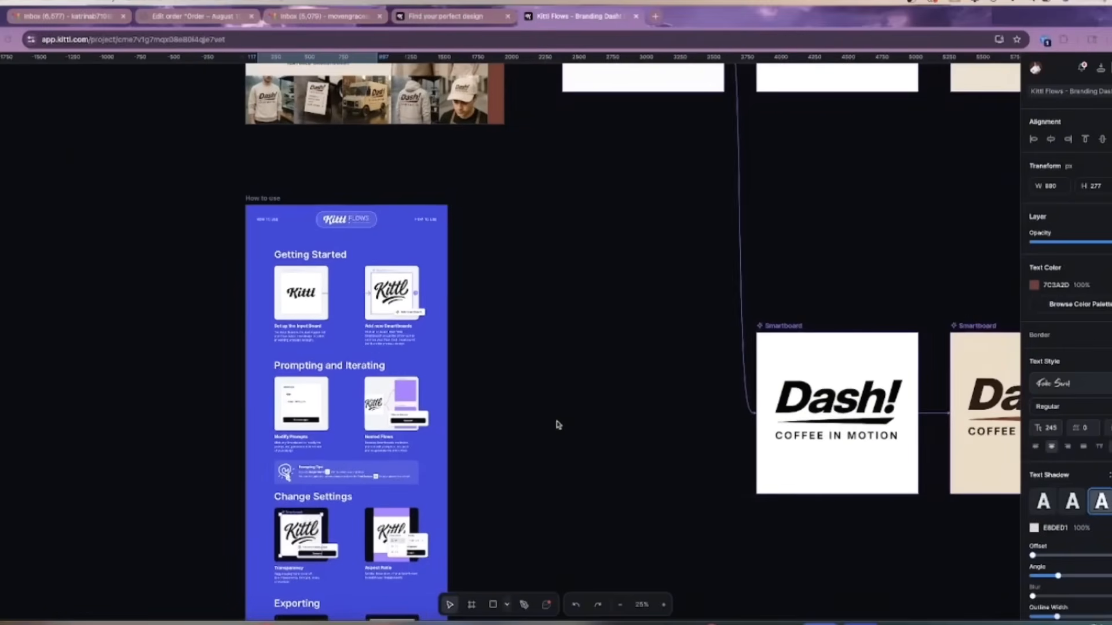
pyautogui.scroll(-3, 558, 425)
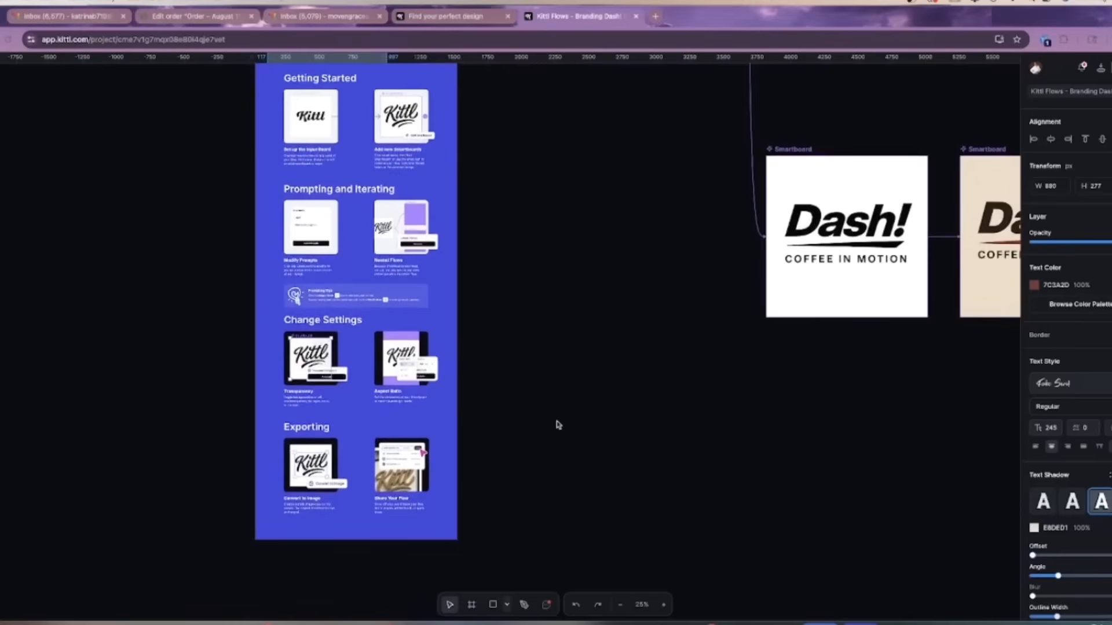
pyautogui.scroll(-2, 557, 425)
pyautogui.scroll(3, 558, 425)
pyautogui.hscroll(1, 558, 425)
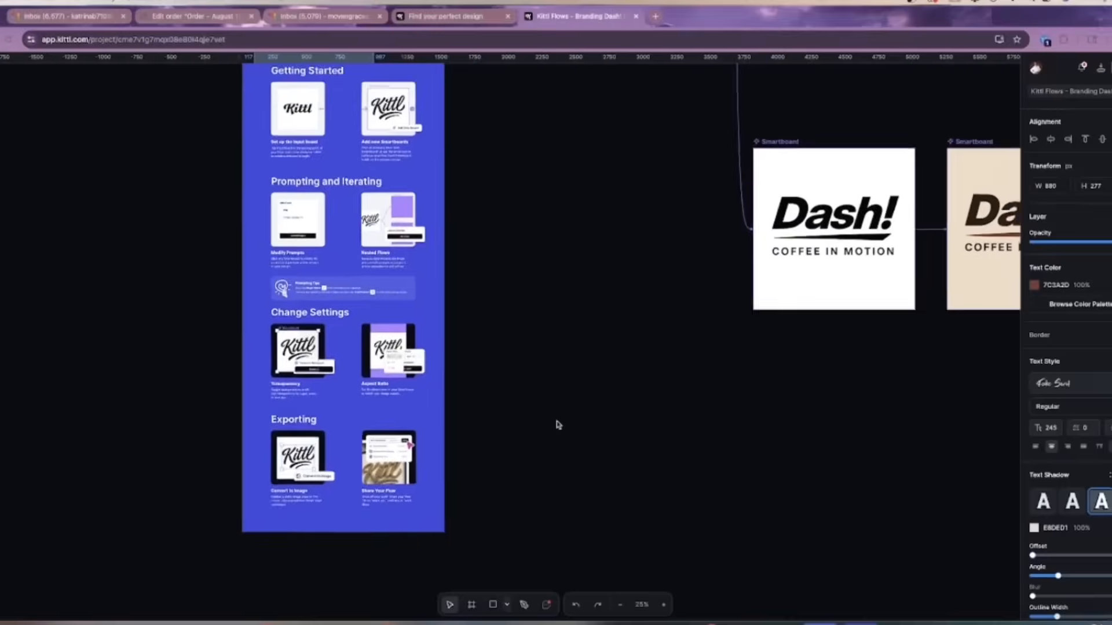
pyautogui.scroll(2, 558, 425)
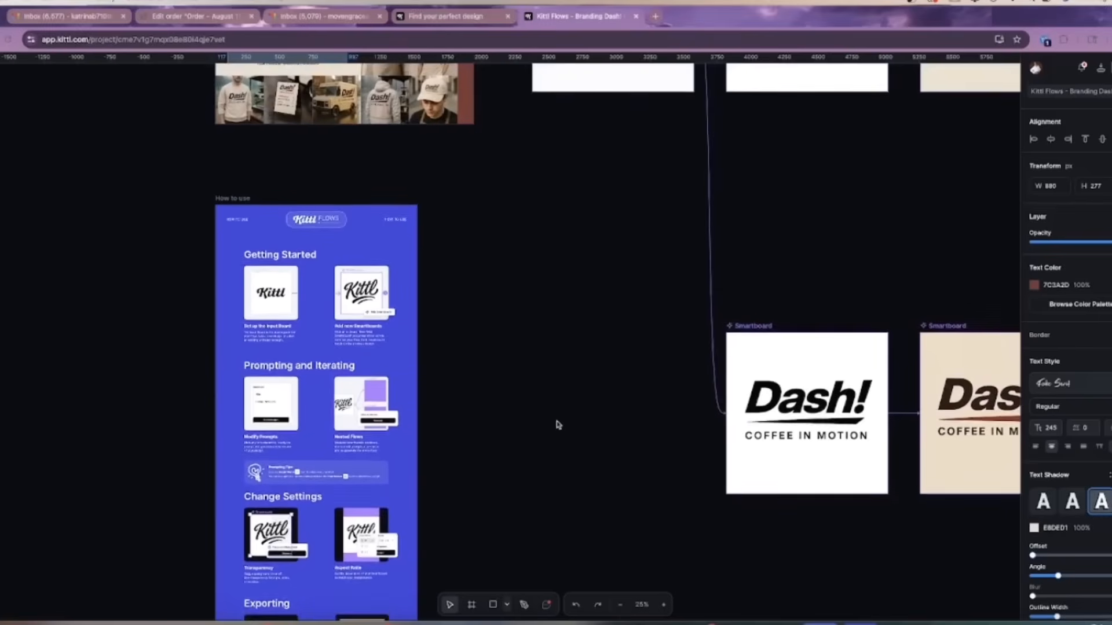
pyautogui.scroll(5, 558, 424)
pyautogui.hscroll(2, 558, 425)
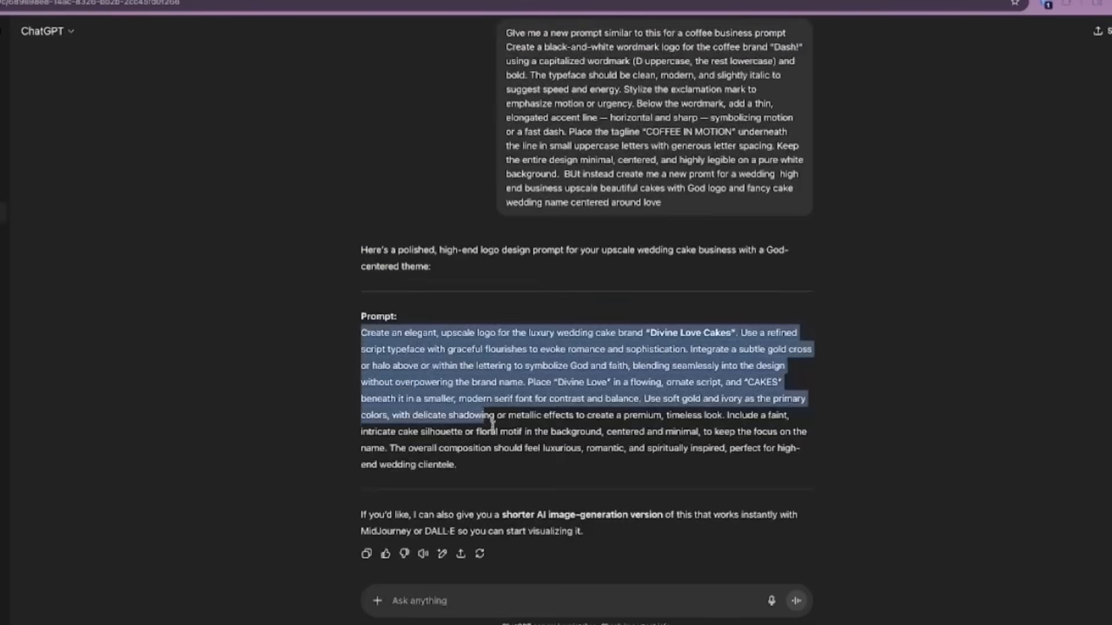
# Step: In ChatGPT, copy the full logo prompt for the luxury wedding cake brand "Divine Love Cakes"
pyautogui.moveTo(492, 422); pyautogui.dragTo(463, 472)
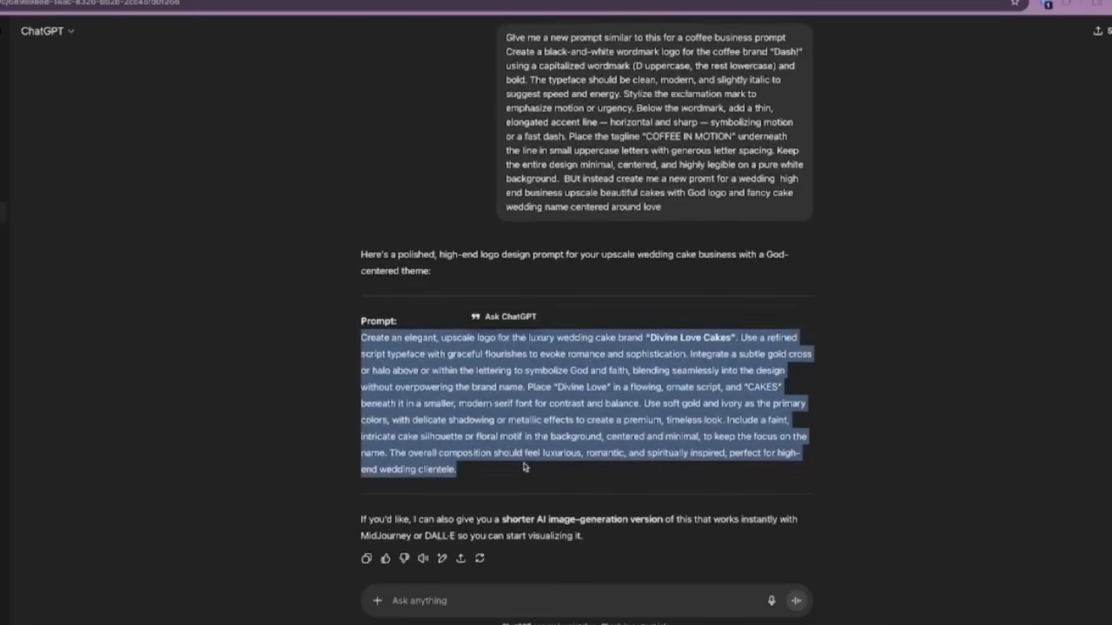
pyautogui.rightClick(520, 414)
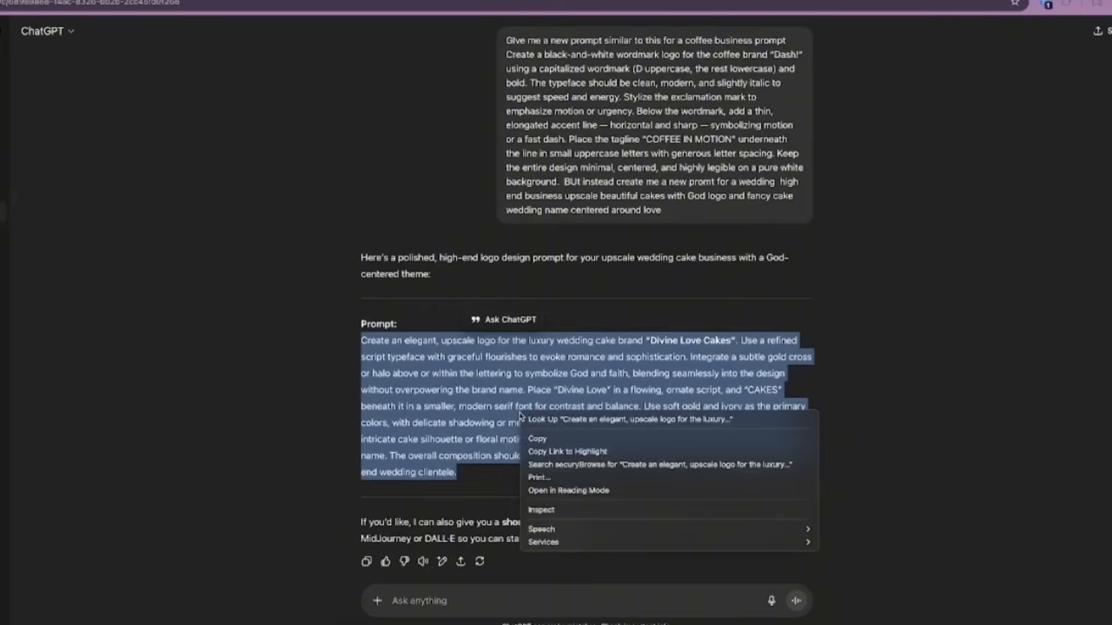
pyautogui.click(548, 442)
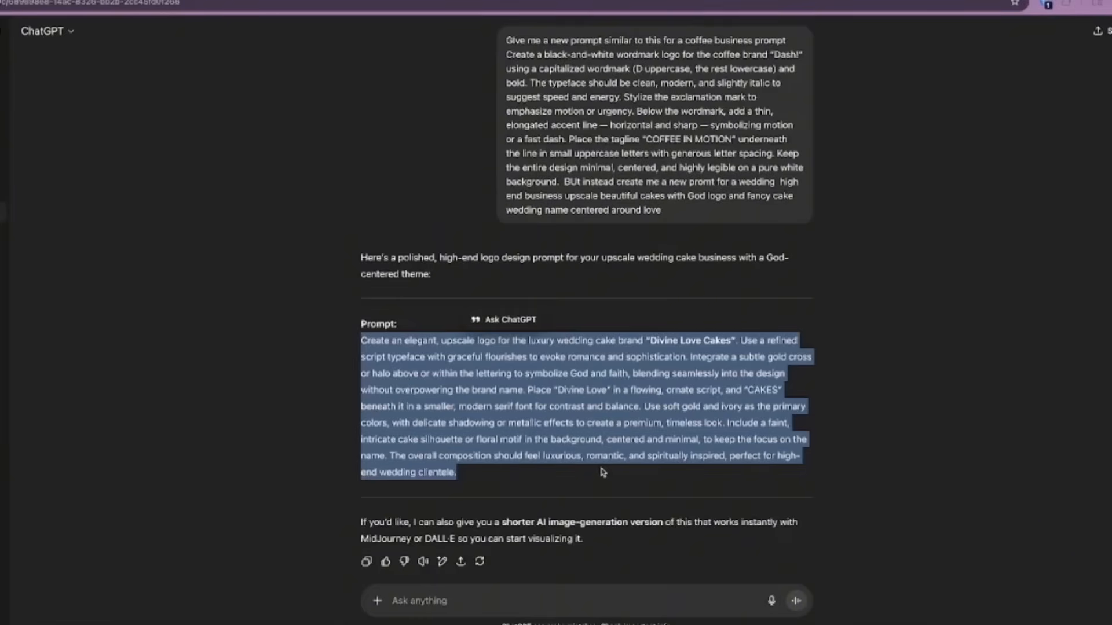
pyautogui.rightClick(500, 416)
pyautogui.click(534, 445)
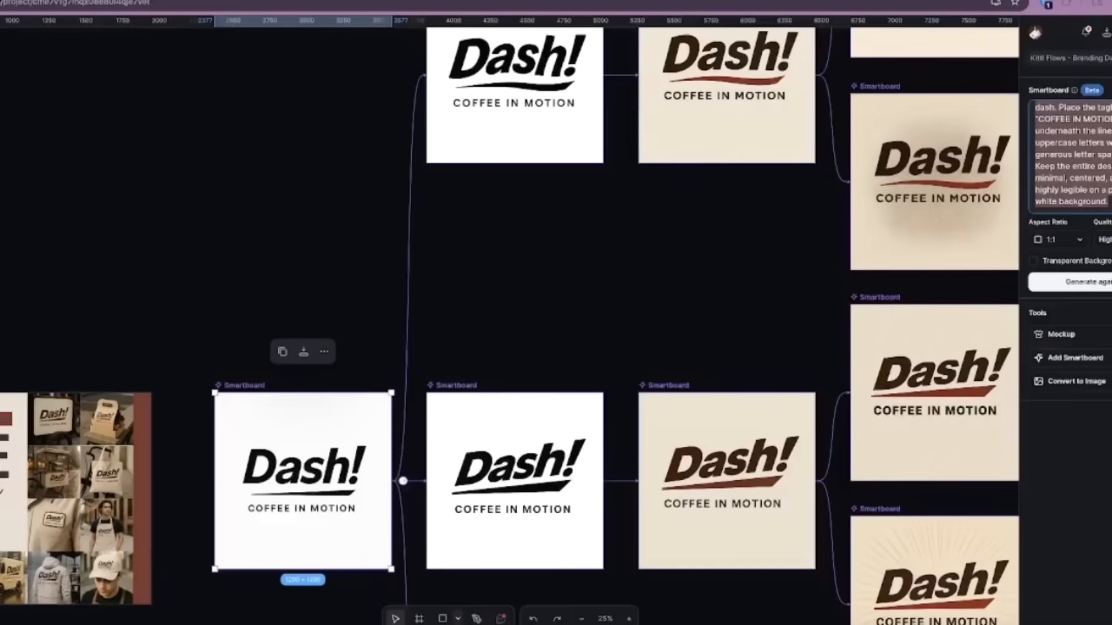
# Step: Back in Kittl, replace the first logo Smartboard's prompt with the copied "Divine Love Cakes" prompt and generate the image again
pyautogui.press('BackSpace')
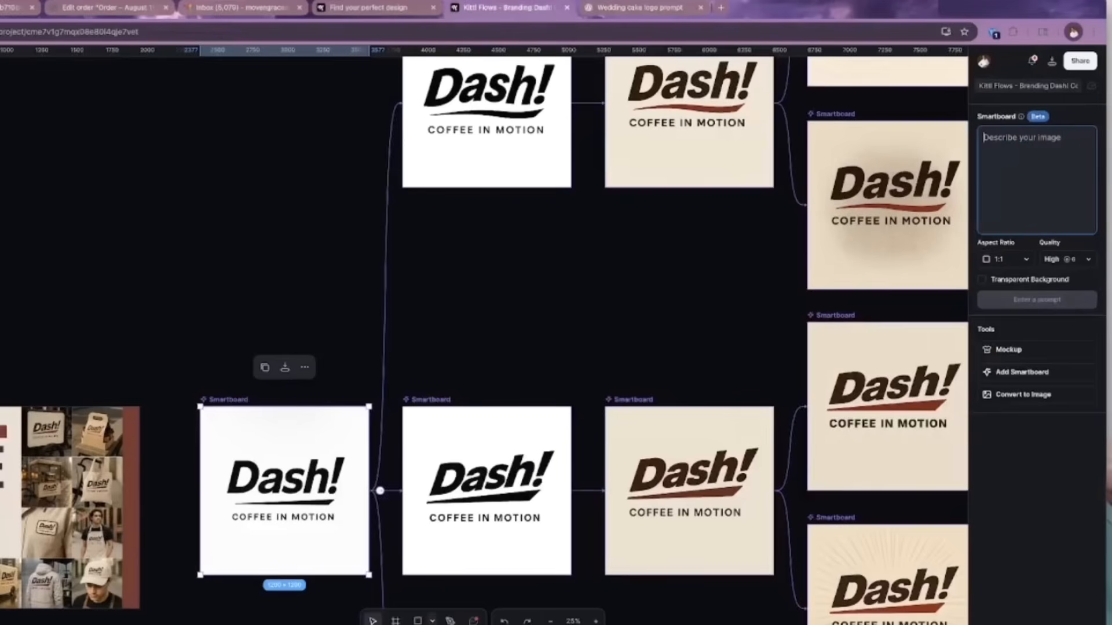
pyautogui.rightClick(986, 142)
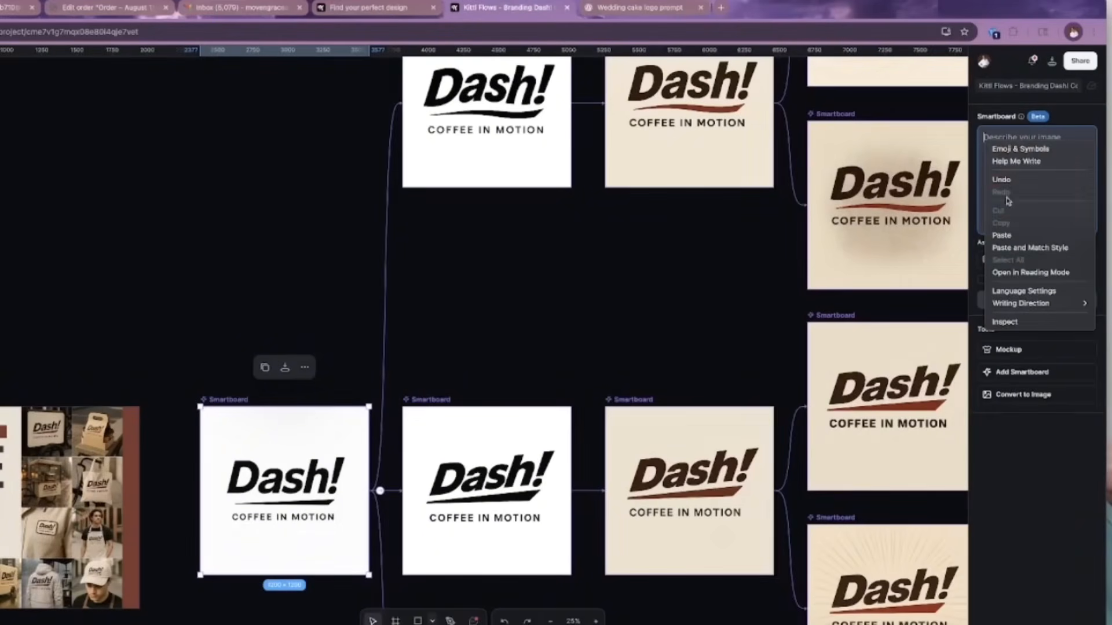
pyautogui.click(1011, 236)
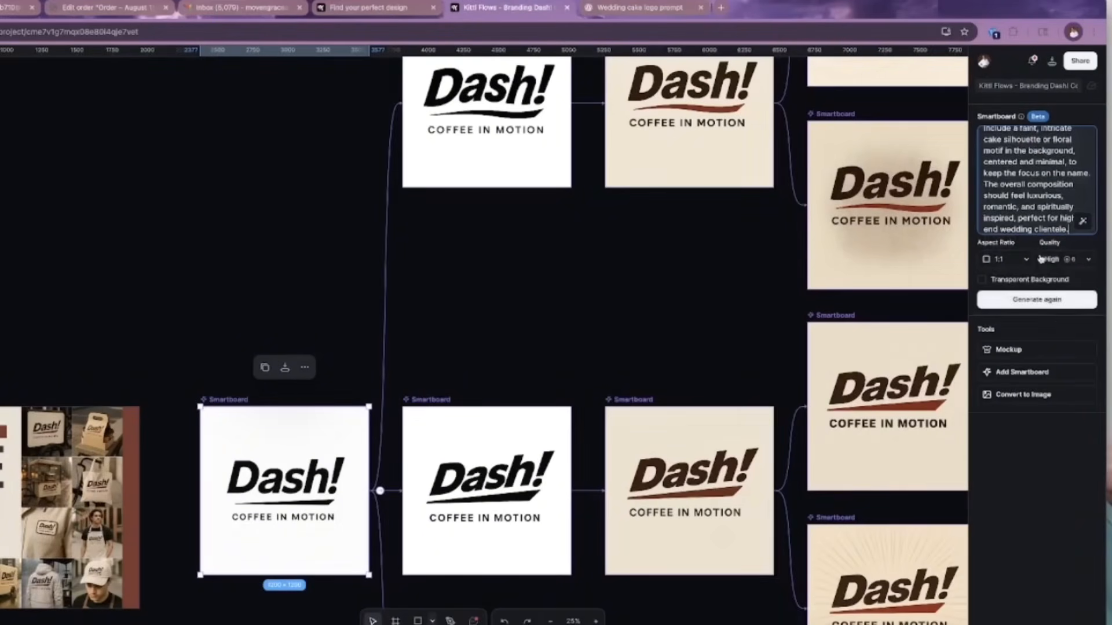
pyautogui.click(1053, 301)
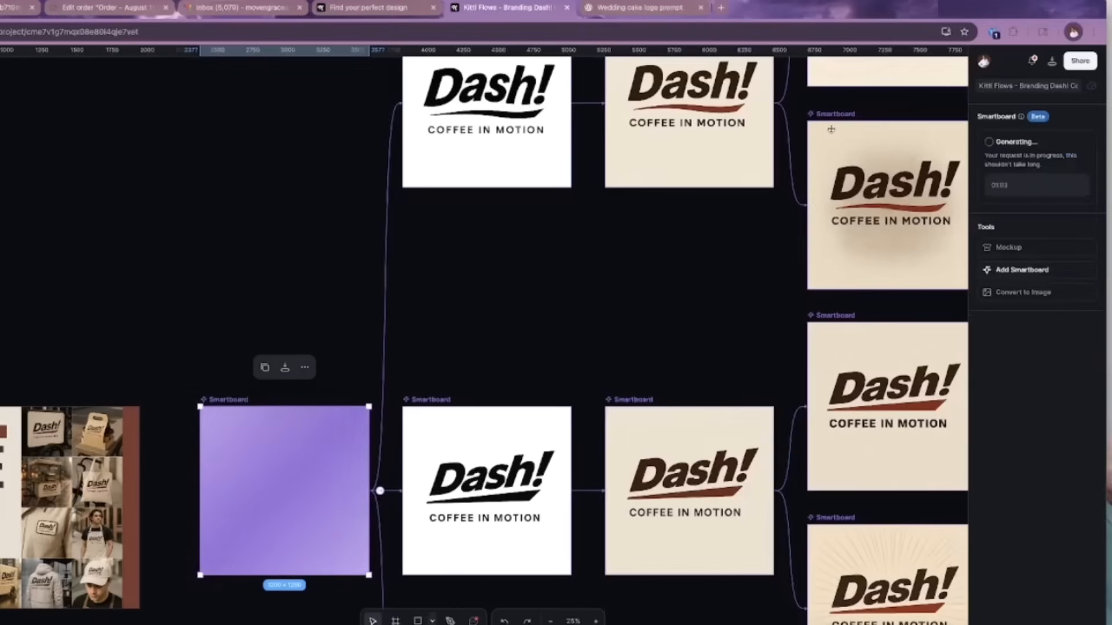
pyautogui.scroll(1, 831, 129)
pyautogui.hscroll(1, 828, 129)
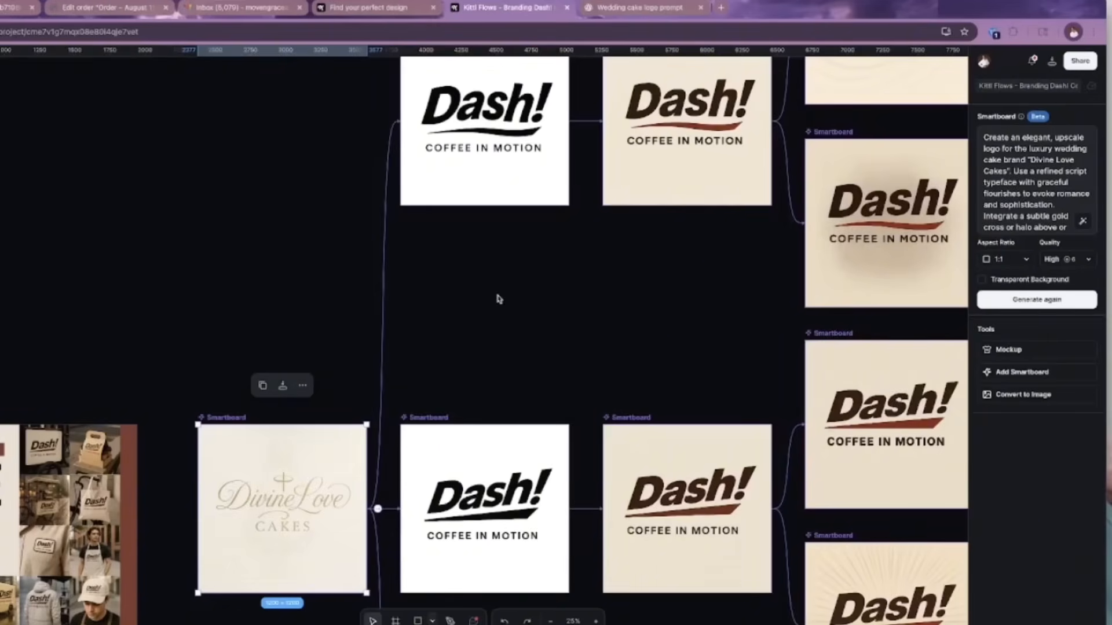
# Step: Examine the generated Divine Love Cakes logo at 50% zoom and compare it with the connected Dash! variations and their prompts
pyautogui.scroll(-1, 501, 299)
pyautogui.click(596, 621)
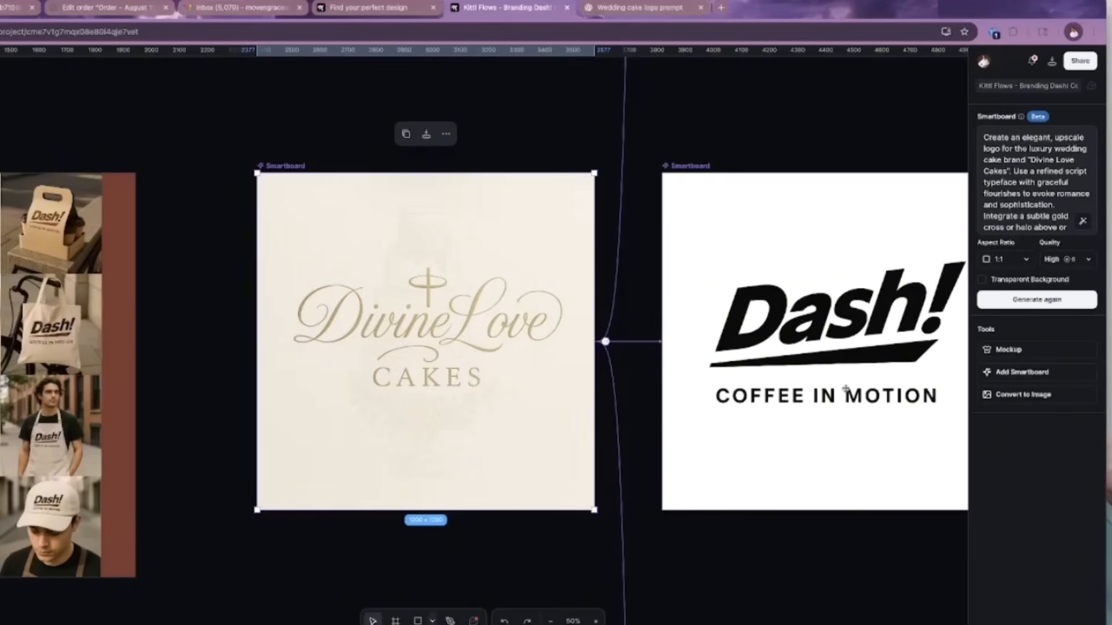
pyautogui.hscroll(5, 816, 391)
pyautogui.hscroll(9, 757, 383)
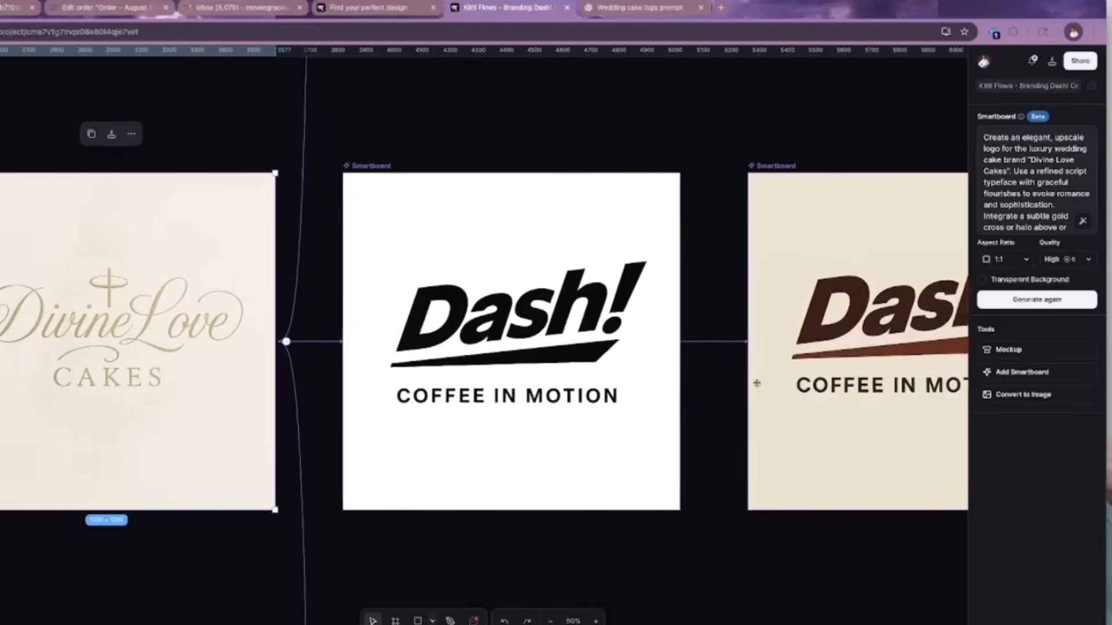
pyautogui.click(580, 332)
pyautogui.hscroll(1, 580, 332)
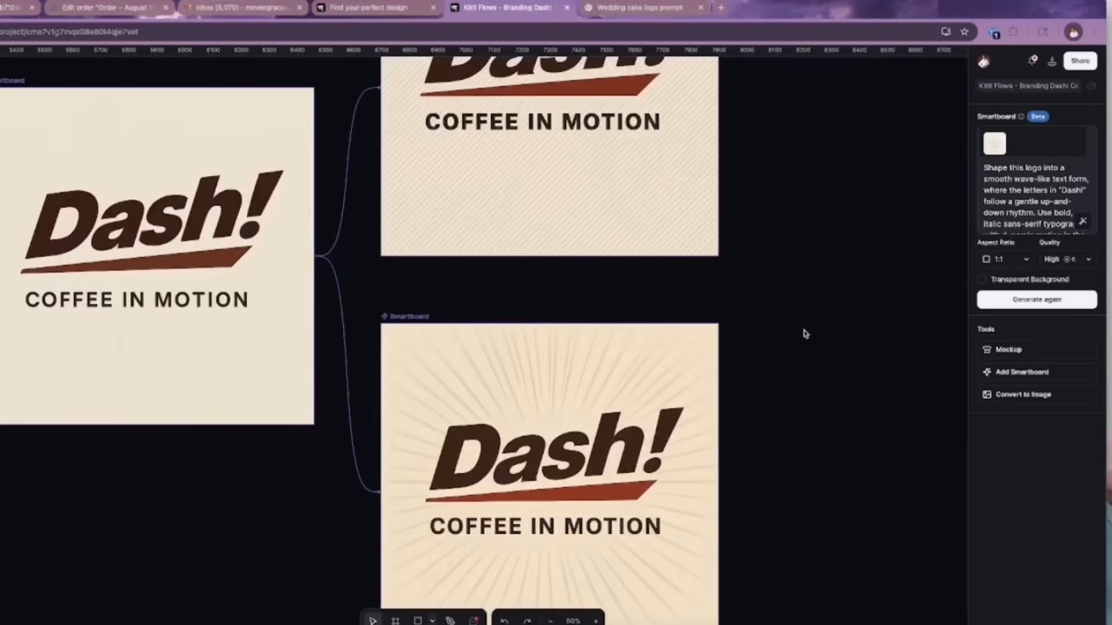
pyautogui.hscroll(-17, 804, 334)
pyautogui.hscroll(2, 804, 333)
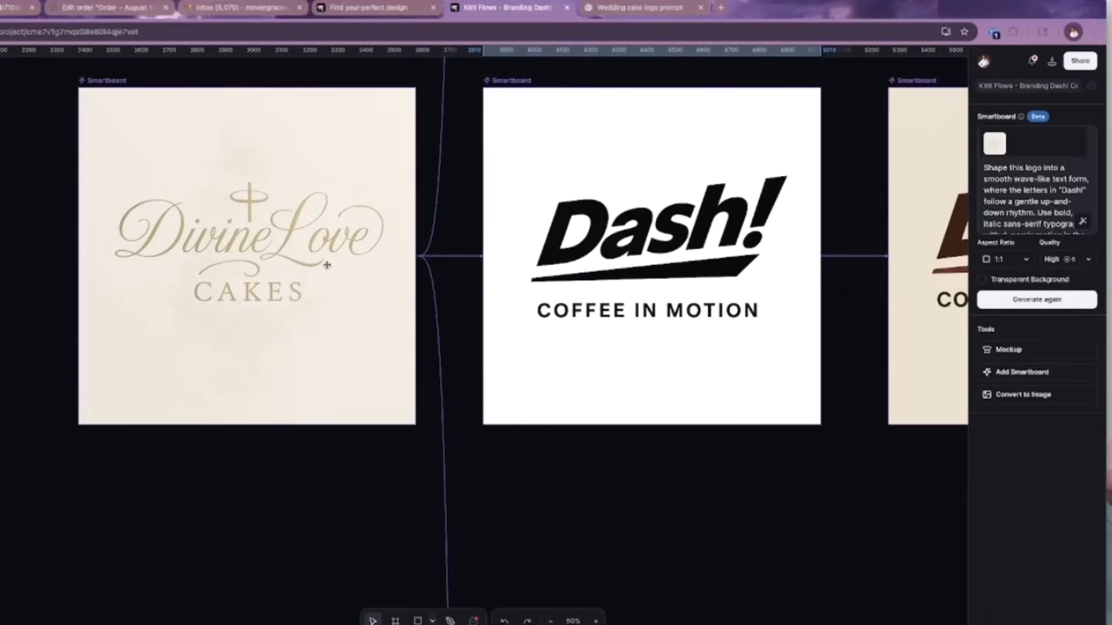
pyautogui.click(424, 282)
pyautogui.hscroll(-1, 424, 282)
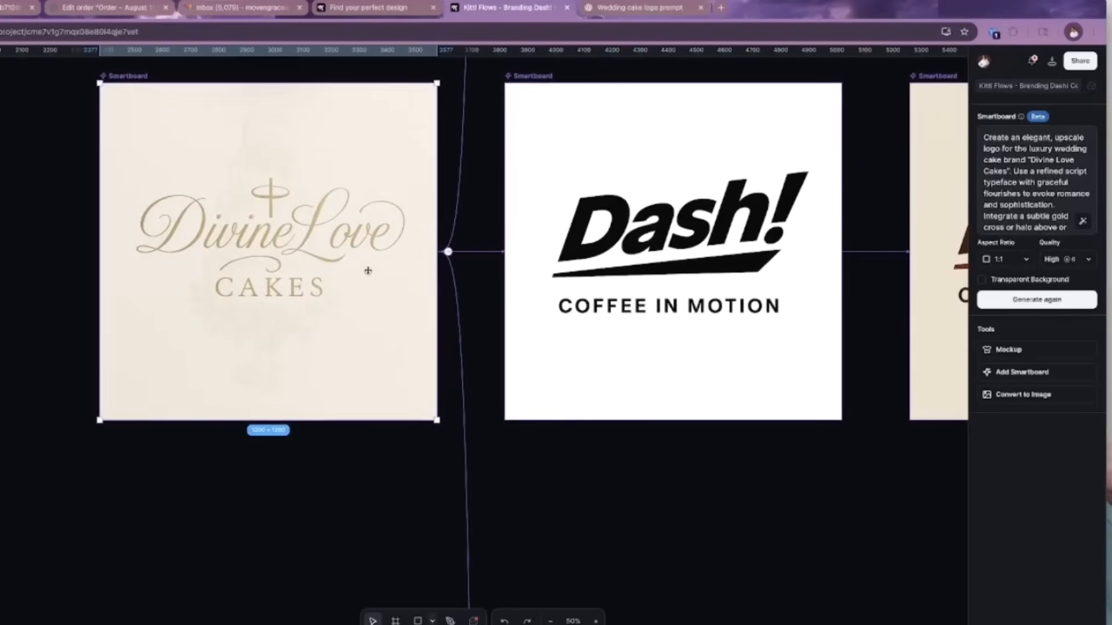
# Step: Clear the Dash! logo from the Input Layout artboard that feeds the product mockups
pyautogui.hscroll(20, 400, 276)
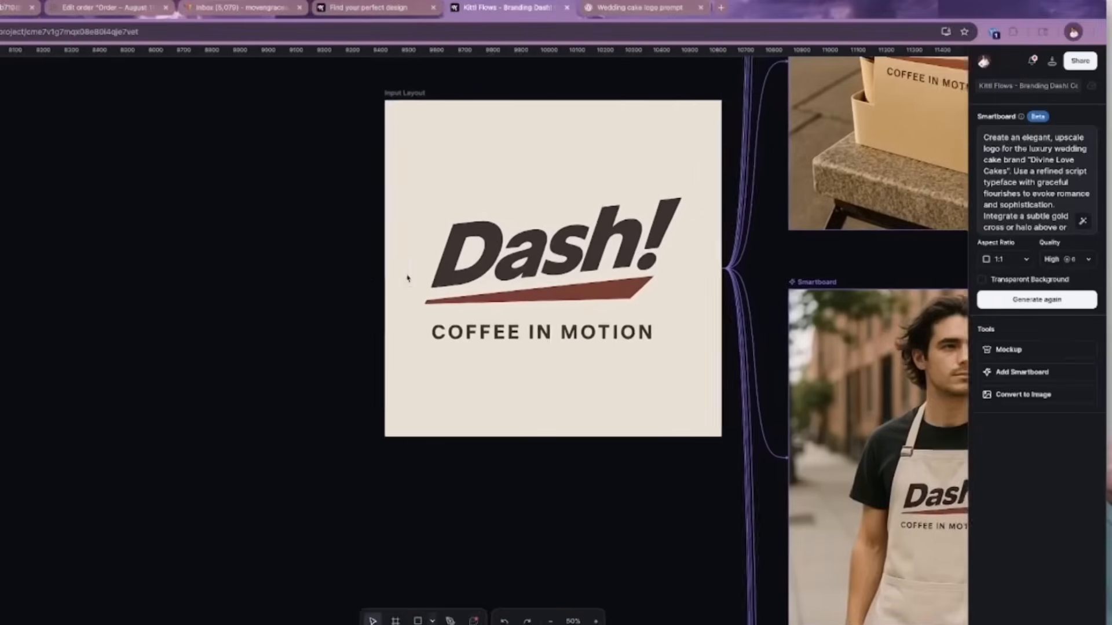
pyautogui.hscroll(2, 407, 278)
pyautogui.click(407, 279)
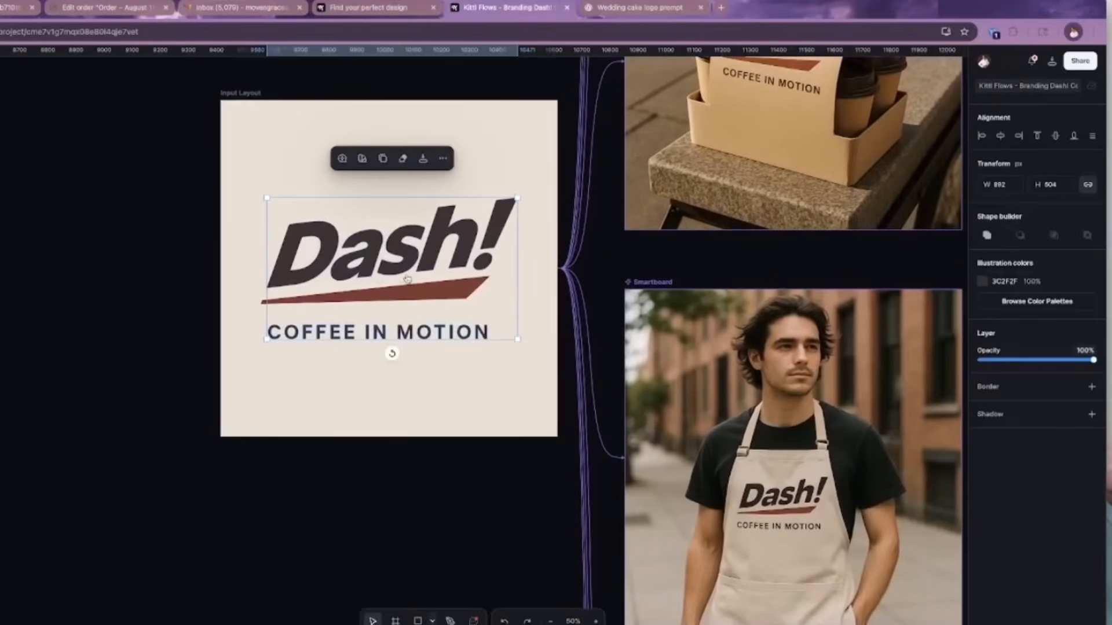
pyautogui.scroll(5, 437, 307)
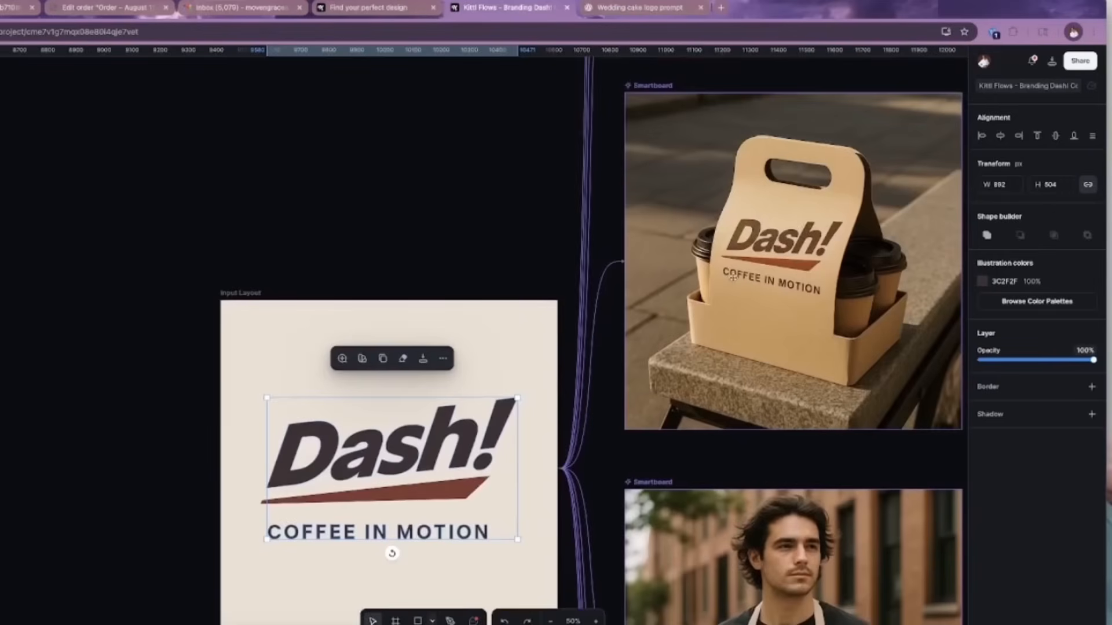
pyautogui.click(382, 358)
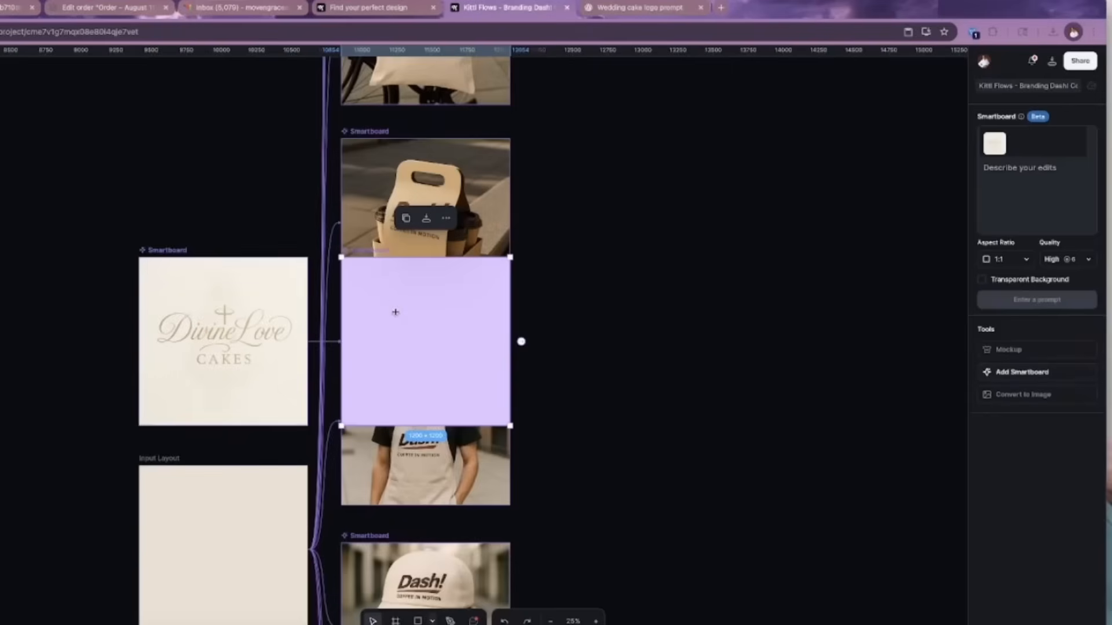
# Step: Move the blank Smartboard connected to the Divine Love Cakes logo off the coffee mockups into empty space beside them
pyautogui.moveTo(395, 312); pyautogui.dragTo(618, 316)
pyautogui.click(236, 545)
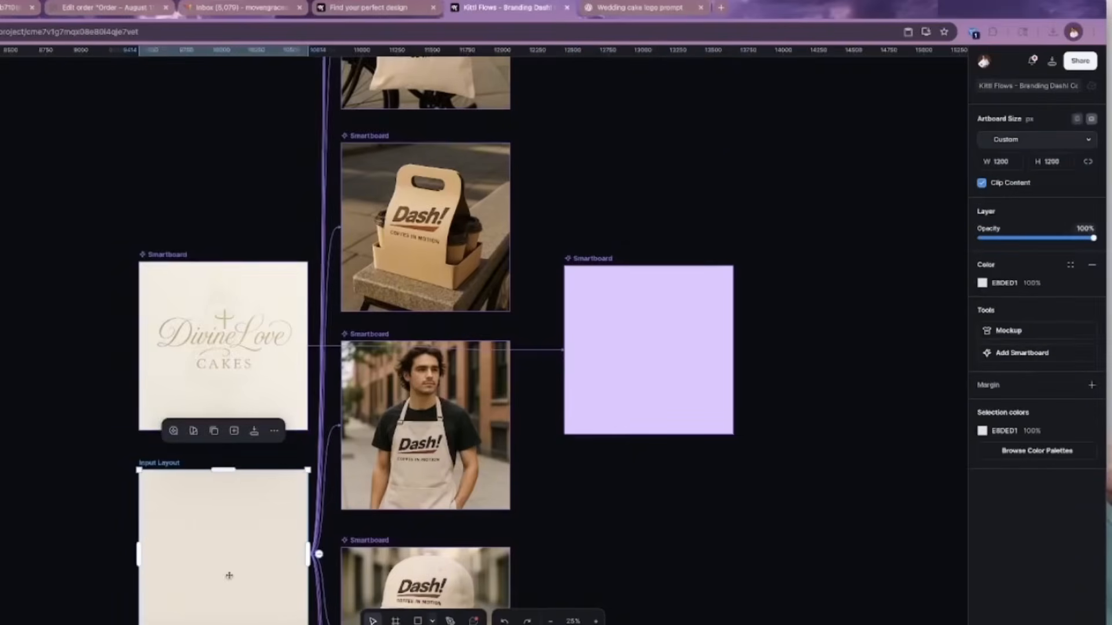
pyautogui.click(588, 382)
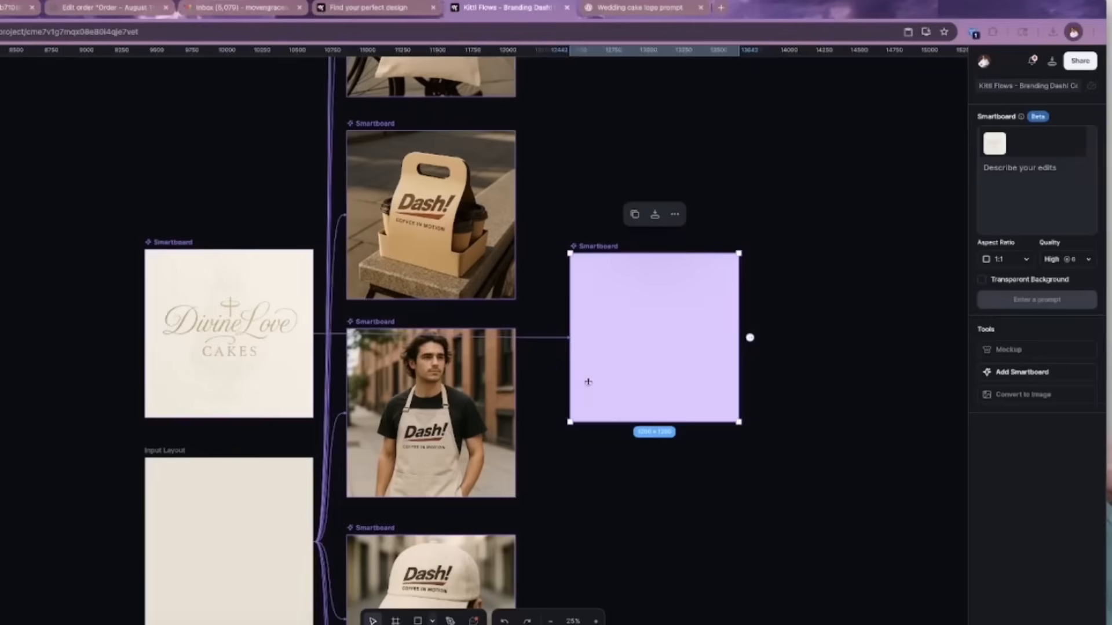
pyautogui.scroll(-1, 588, 382)
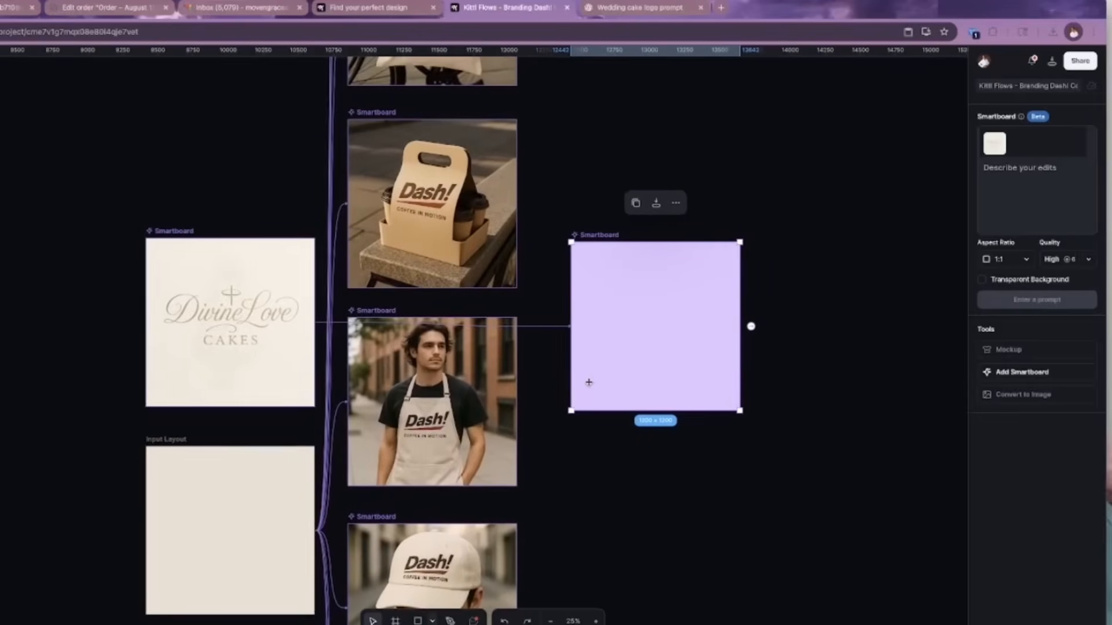
# Step: Move the Divine Love Cakes Smartboard to the right of the apron mockup and place its connected blank Smartboard beside it
pyautogui.click(250, 371)
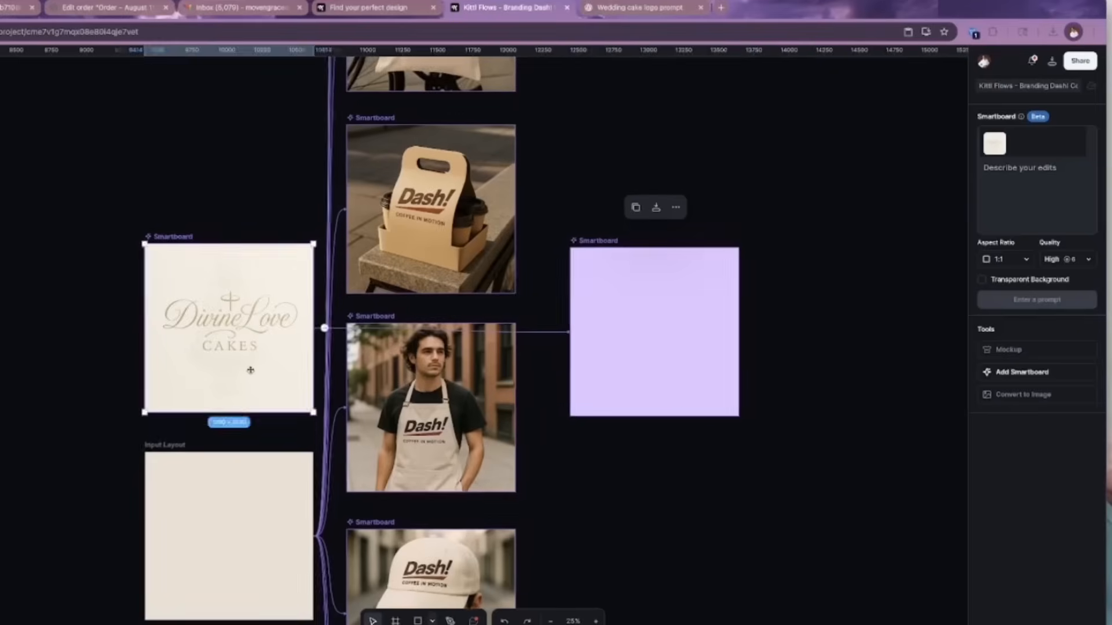
pyautogui.moveTo(250, 370); pyautogui.dragTo(657, 496)
pyautogui.moveTo(653, 298); pyautogui.dragTo(868, 424)
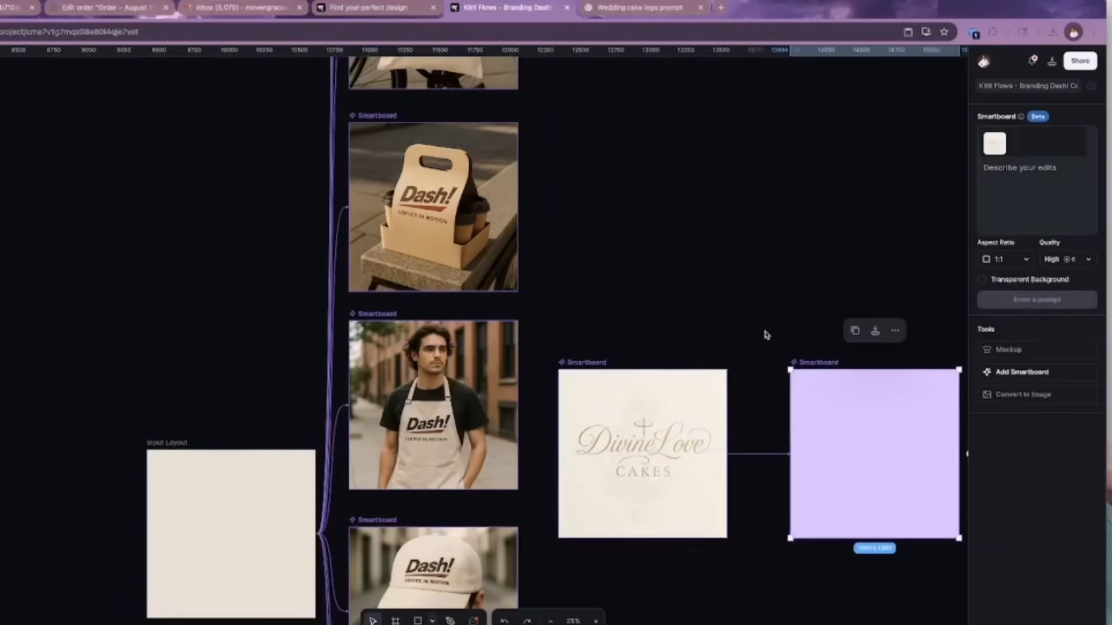
pyautogui.hscroll(3, 753, 330)
pyautogui.hscroll(3, 745, 329)
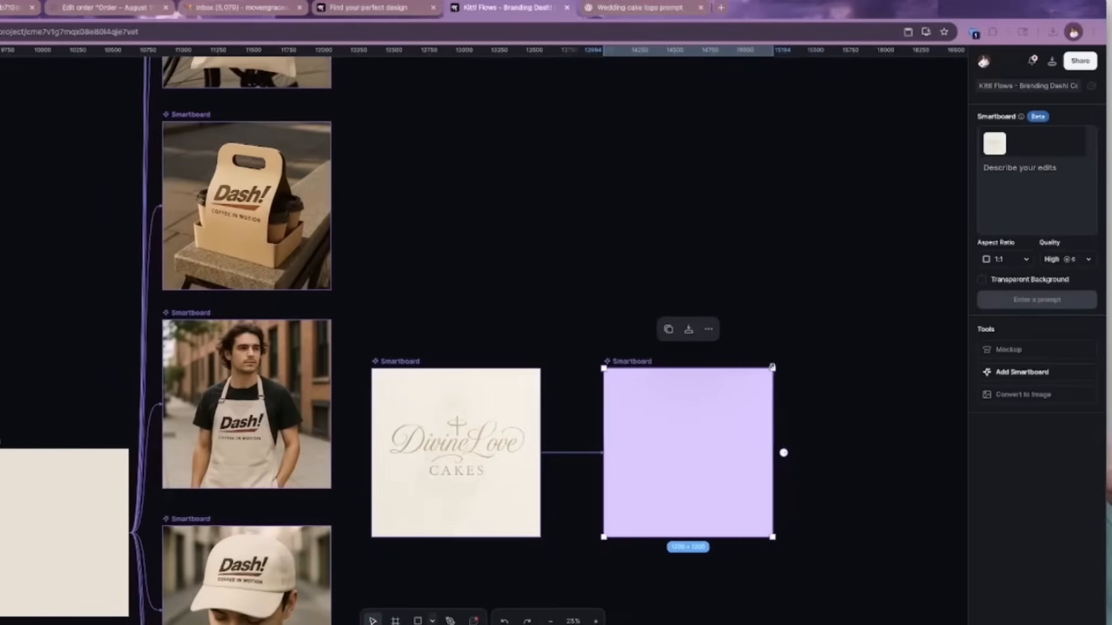
# Step: Generate a mockup in the blank Smartboard: black and gold cake, cascading white petals, marble table, and the logo on a sign in a gold frame
pyautogui.hscroll(-1, 771, 366)
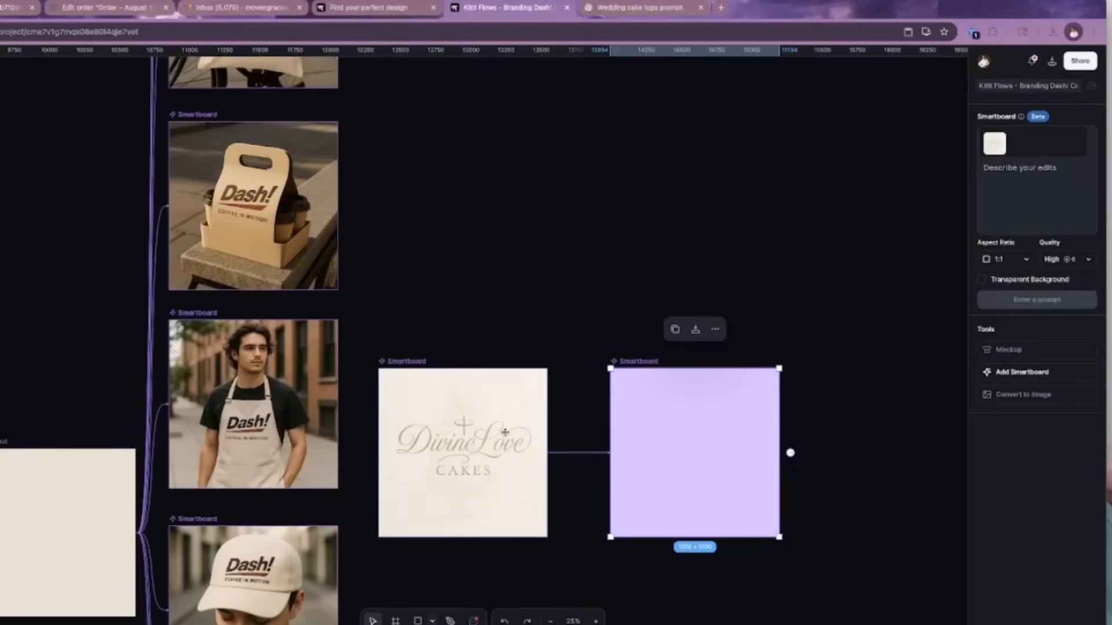
pyautogui.hscroll(1, 762, 434)
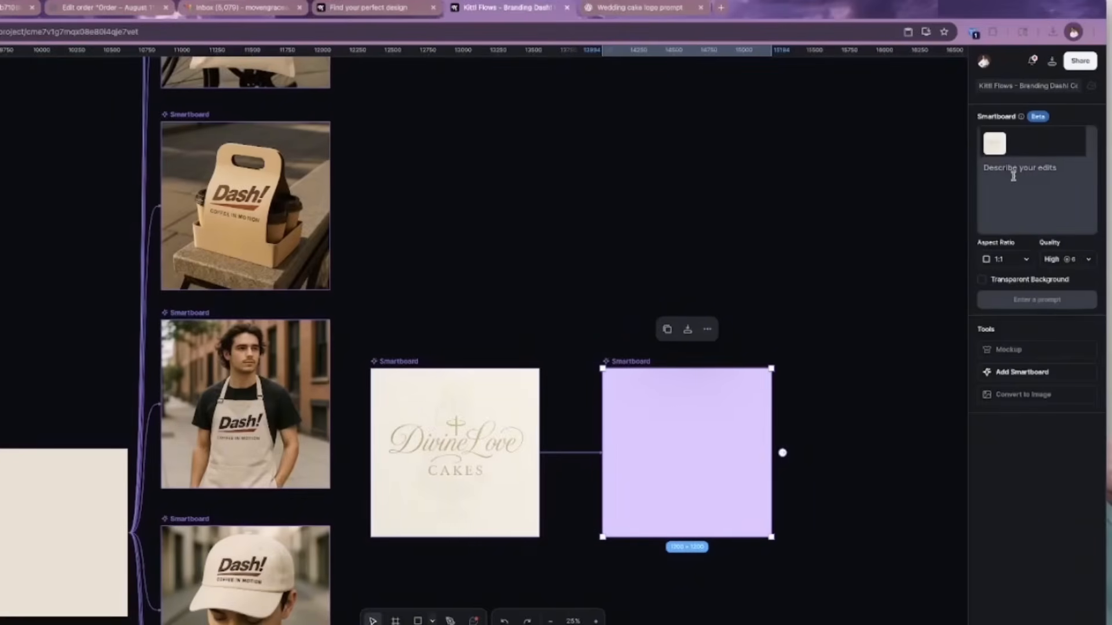
pyautogui.click(1001, 185)
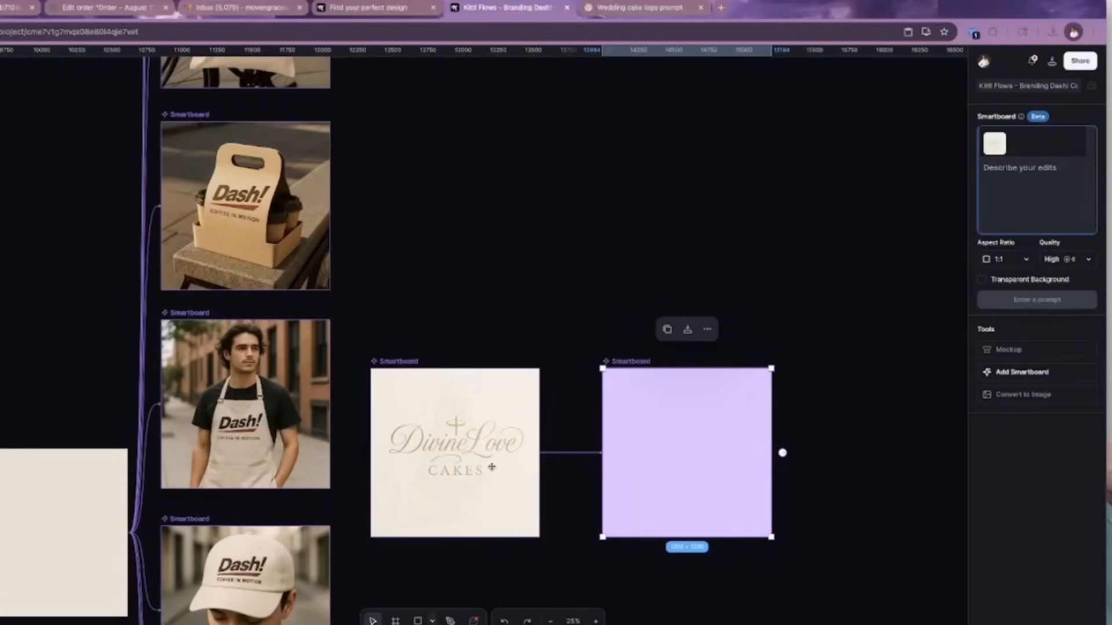
pyautogui.click(455, 462)
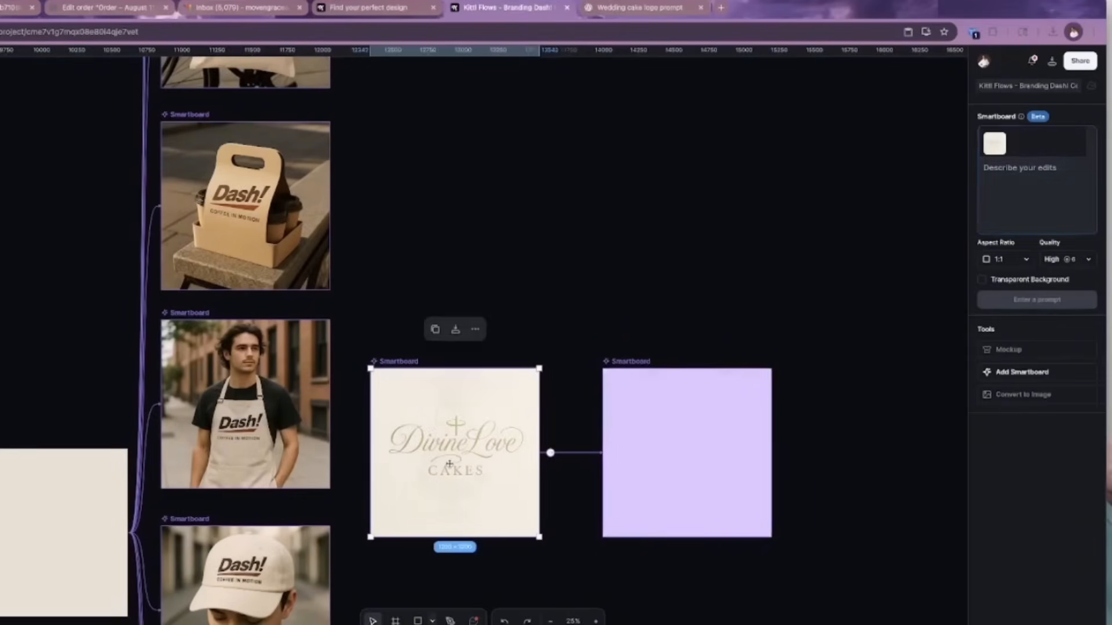
pyautogui.click(665, 437)
pyautogui.click(1012, 179)
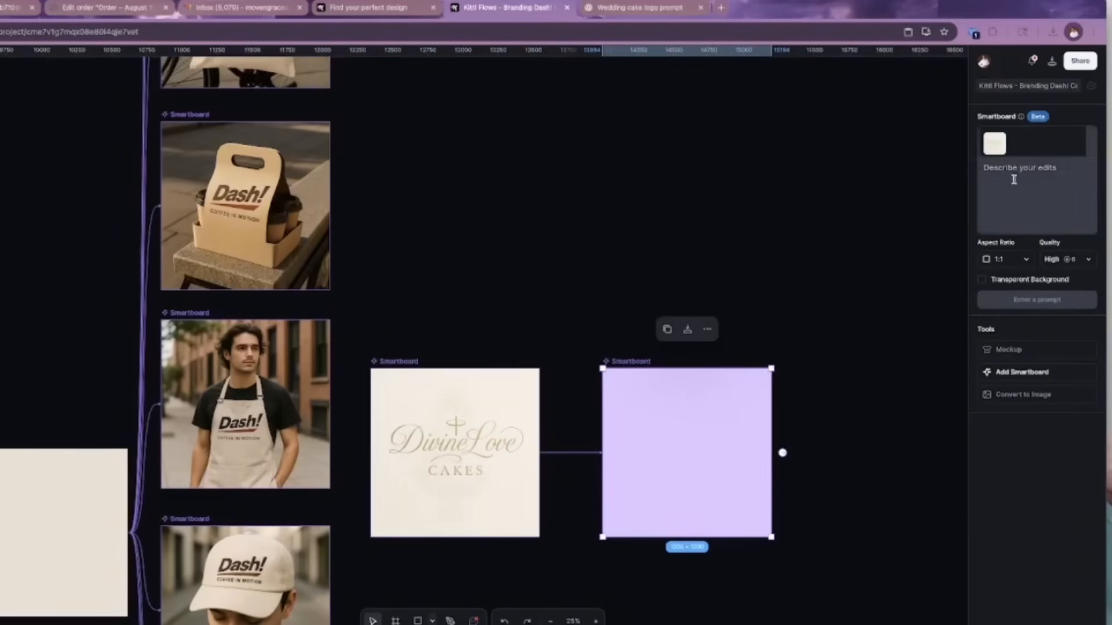
pyautogui.hotkey('ctrl', 'v')
pyautogui.write('the sign')
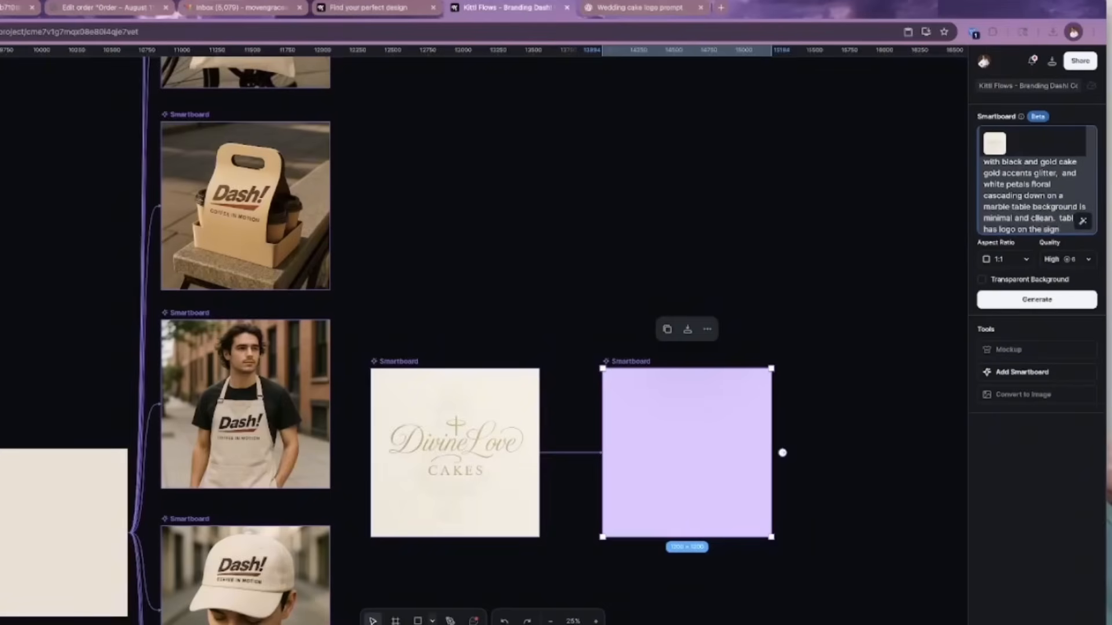
pyautogui.write(' in a gold frame')
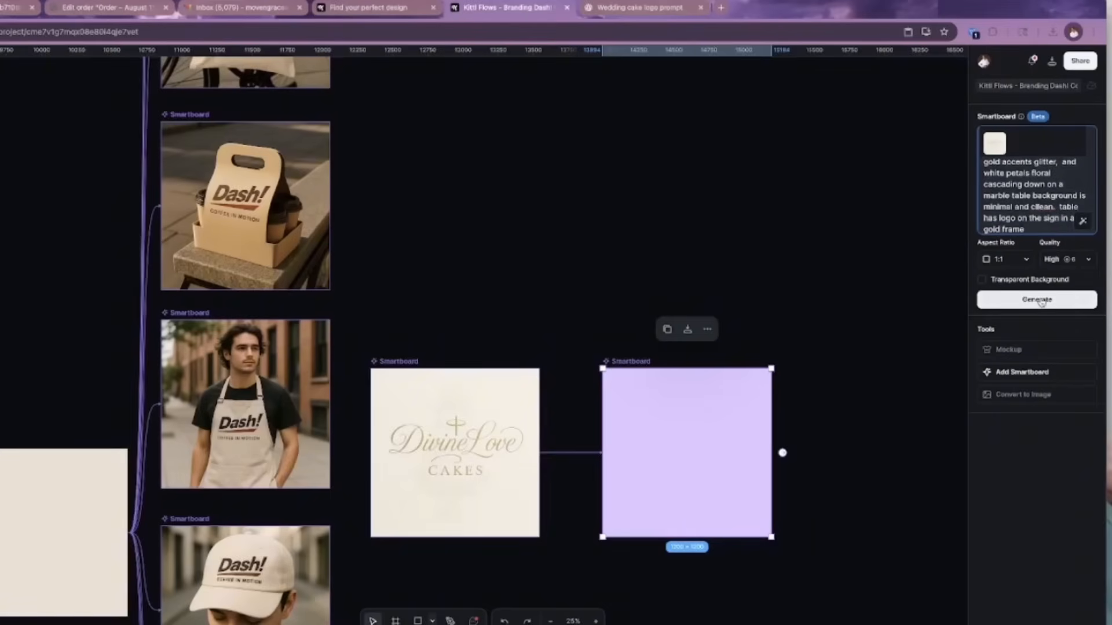
pyautogui.click(1036, 299)
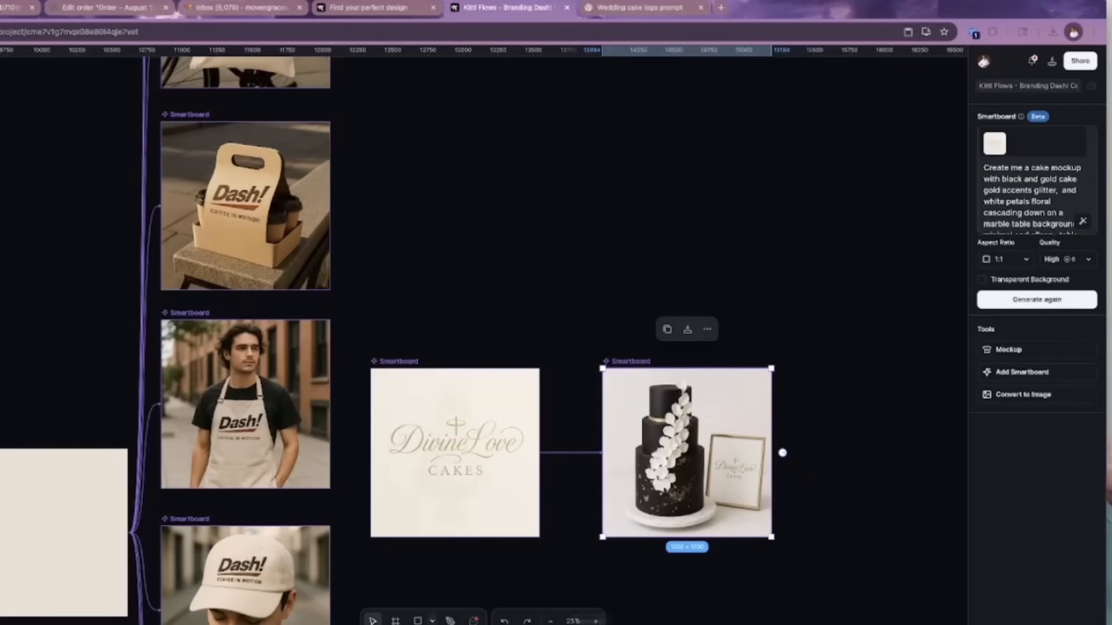
# Step: Add another blank Smartboard connected to the Divine Love Cakes logo, below the black cake mockup
pyautogui.click(596, 621)
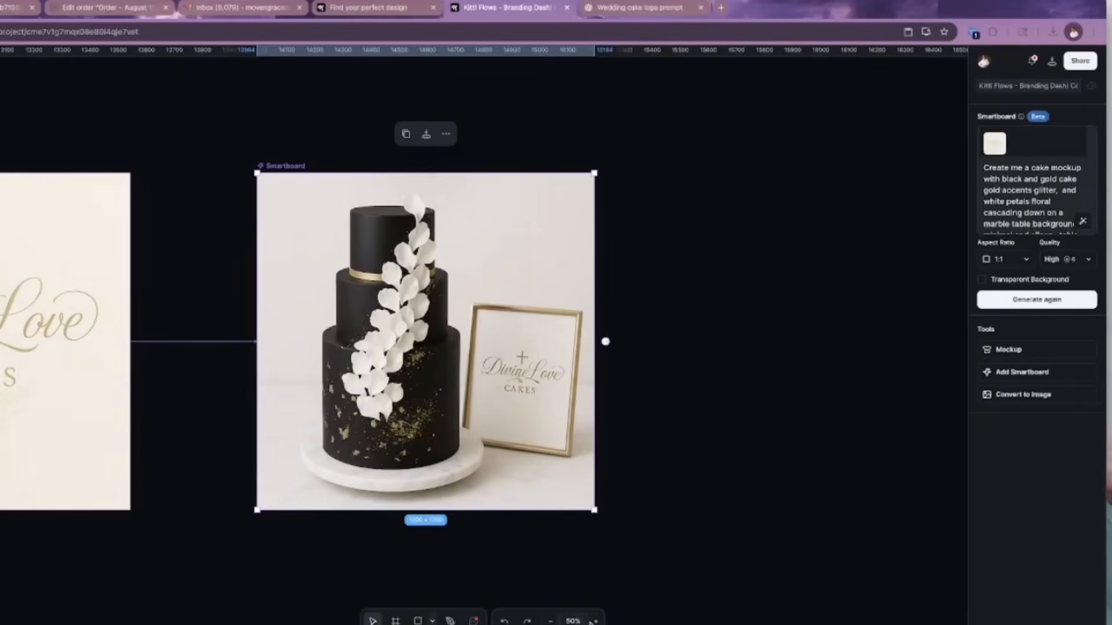
pyautogui.hscroll(-5, 634, 623)
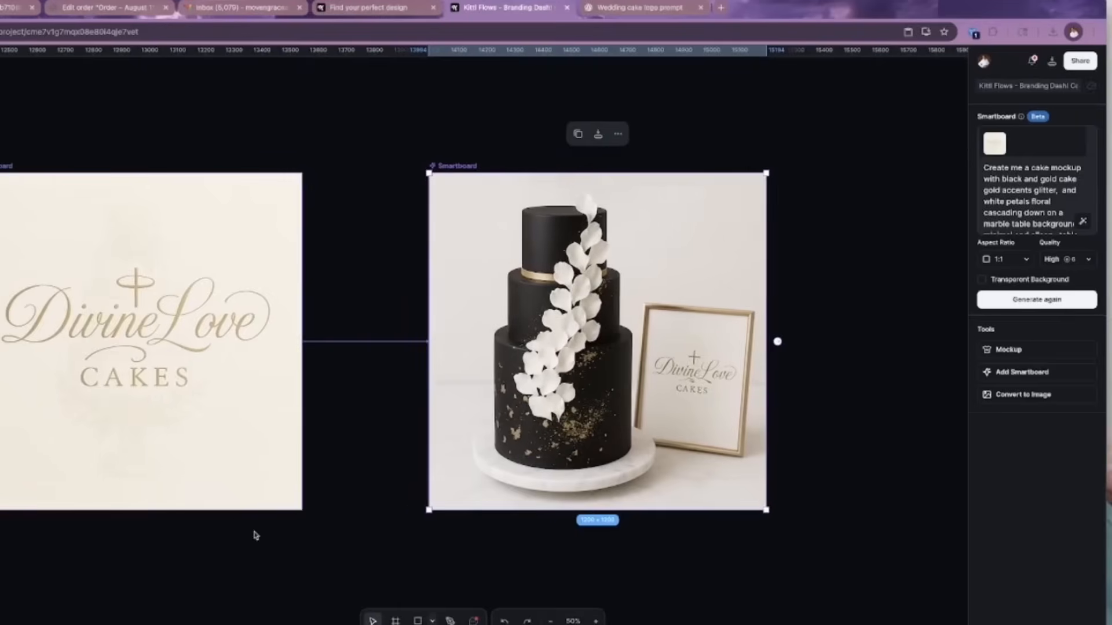
pyautogui.click(187, 440)
pyautogui.scroll(1, 187, 440)
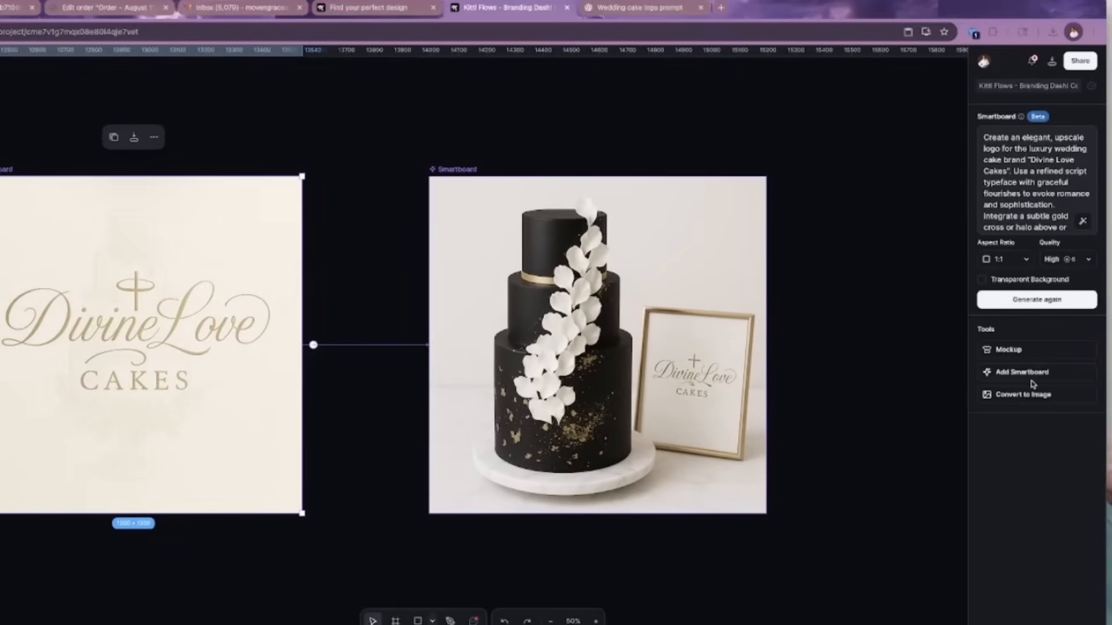
pyautogui.click(1022, 372)
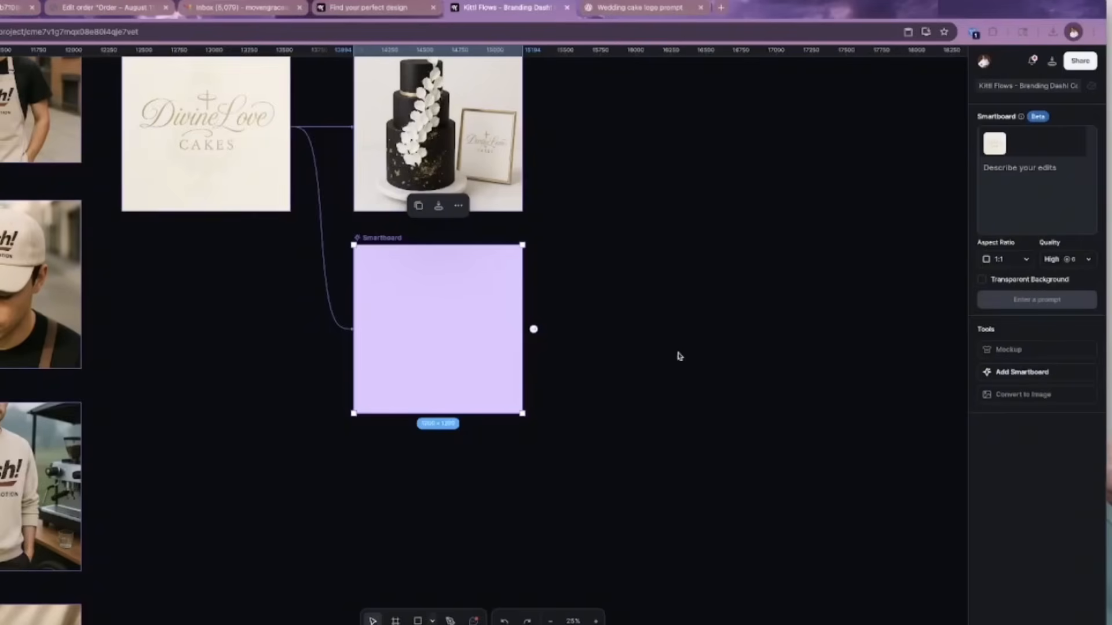
pyautogui.scroll(3, 540, 322)
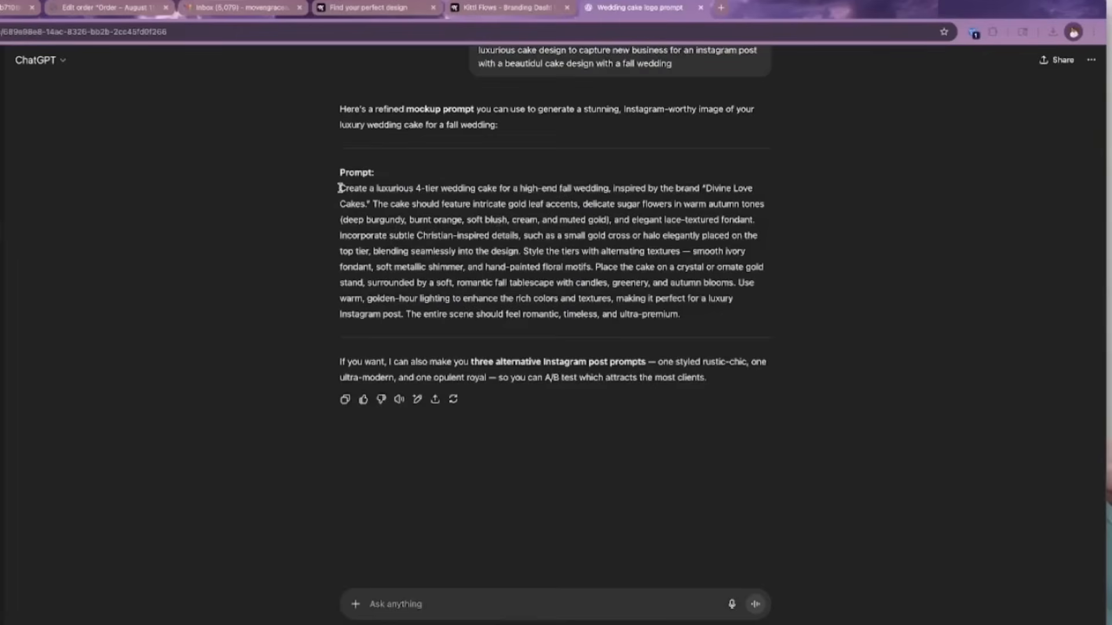
# Step: Copy the full prompt for the luxurious 4-tier fall wedding cake from the ChatGPT reply
pyautogui.moveTo(340, 188); pyautogui.dragTo(710, 313)
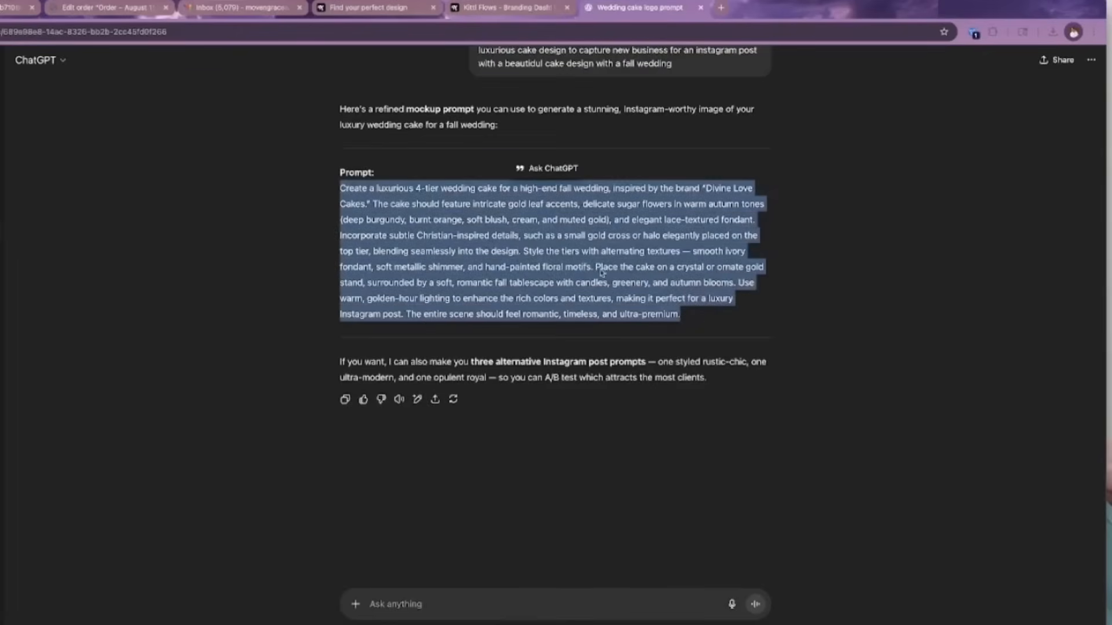
pyautogui.rightClick(547, 242)
pyautogui.click(579, 269)
pyautogui.rightClick(634, 279)
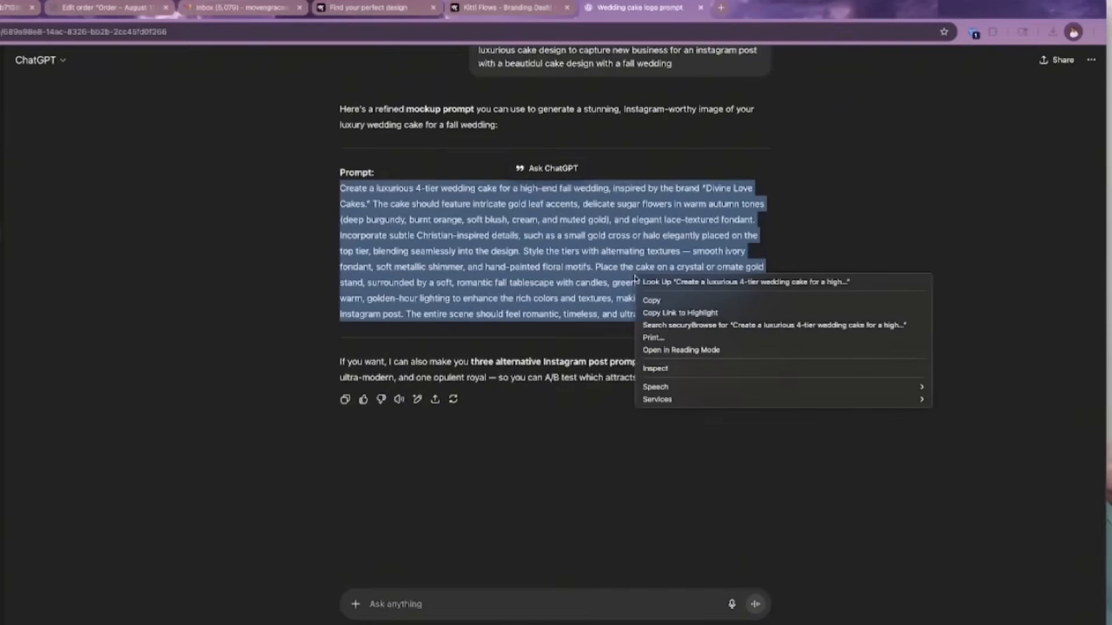
pyautogui.click(651, 301)
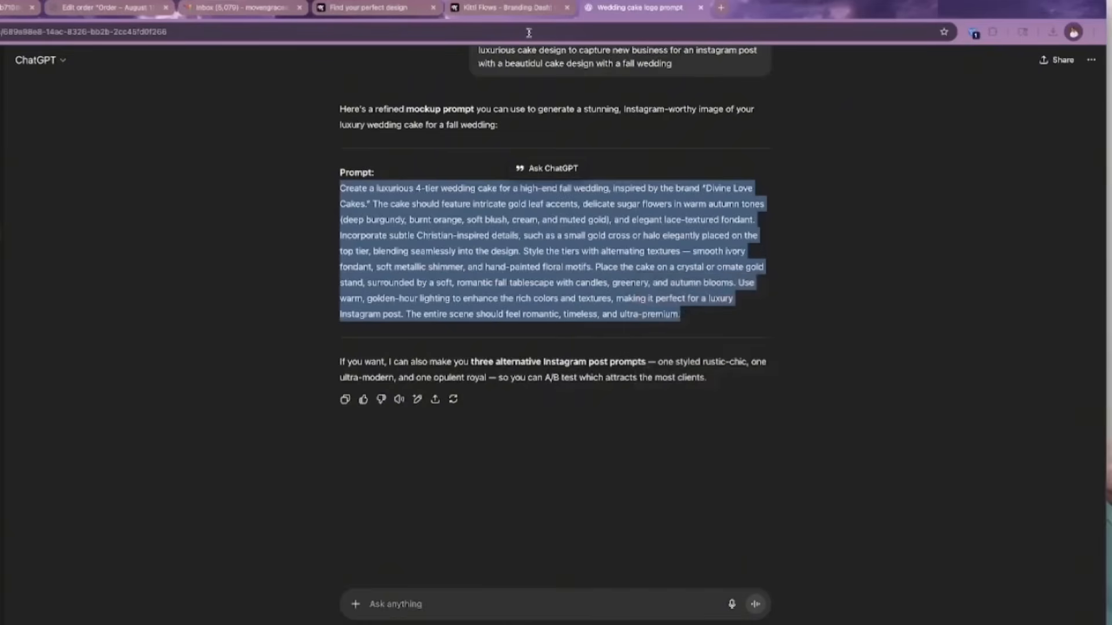
# Step: Return to Kittl, paste the 4-tier fall wedding cake prompt into the blank Smartboard, and generate the image
pyautogui.click(524, 8)
pyautogui.click(1005, 184)
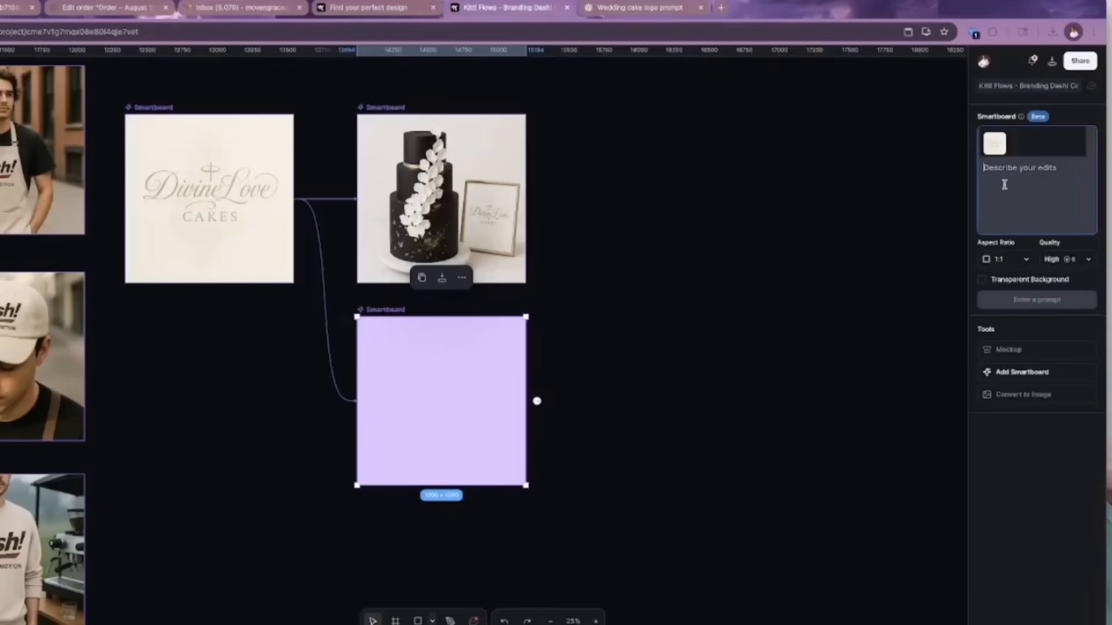
pyautogui.rightClick(1005, 184)
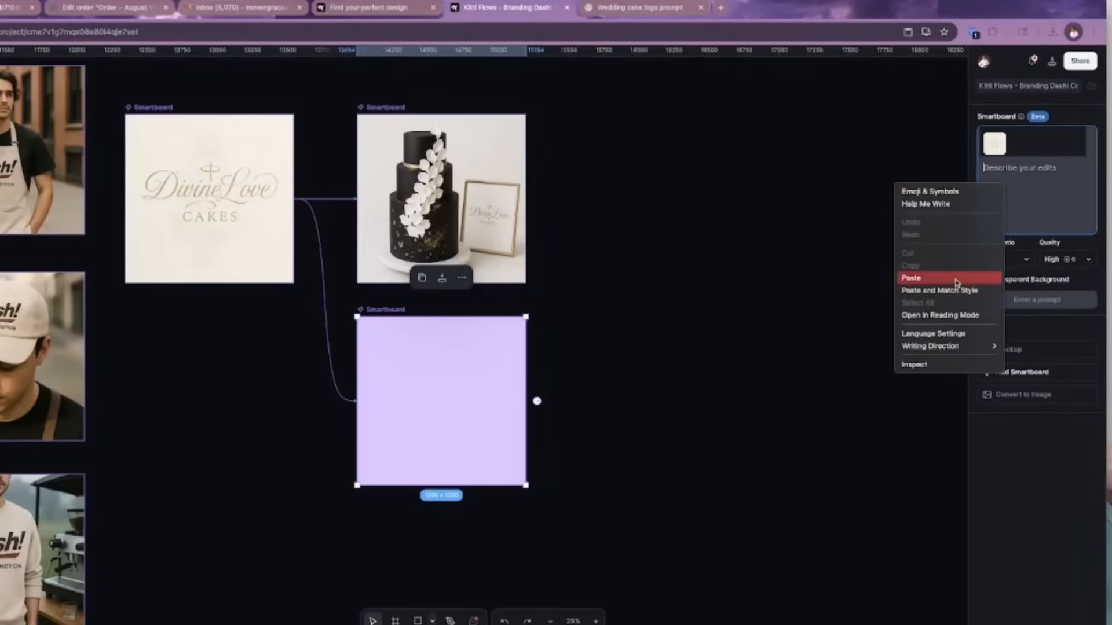
pyautogui.click(911, 278)
pyautogui.click(1029, 300)
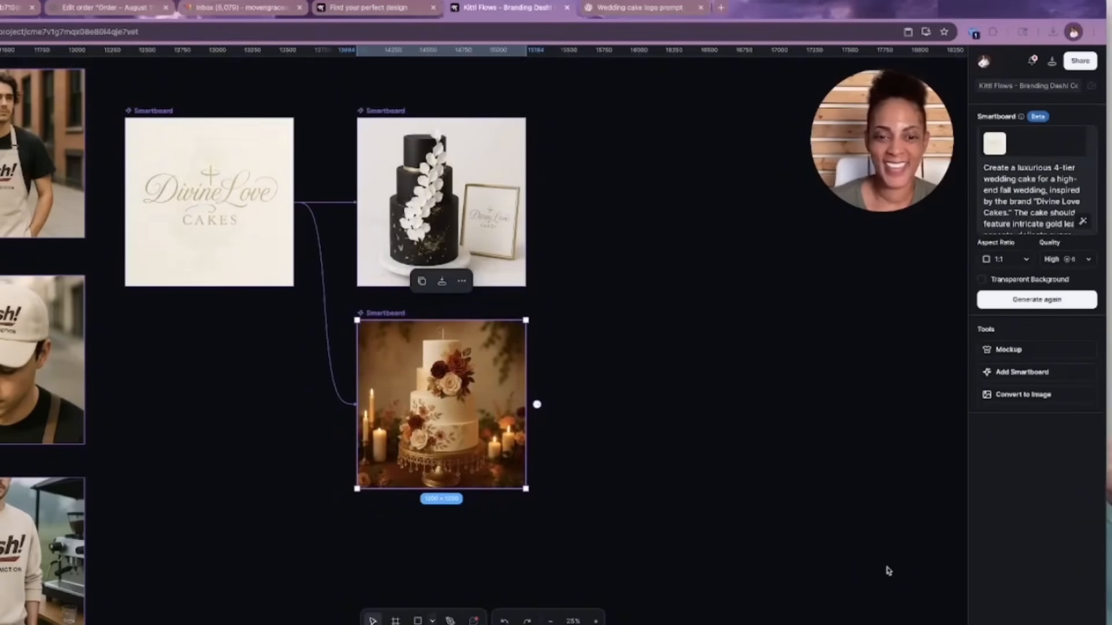
# Step: Examine the generated fall wedding cake up close at 100% zoom, from its tiers and sugar flowers to the gold stand
pyautogui.hscroll(-2, 885, 568)
pyautogui.scroll(-2, 886, 568)
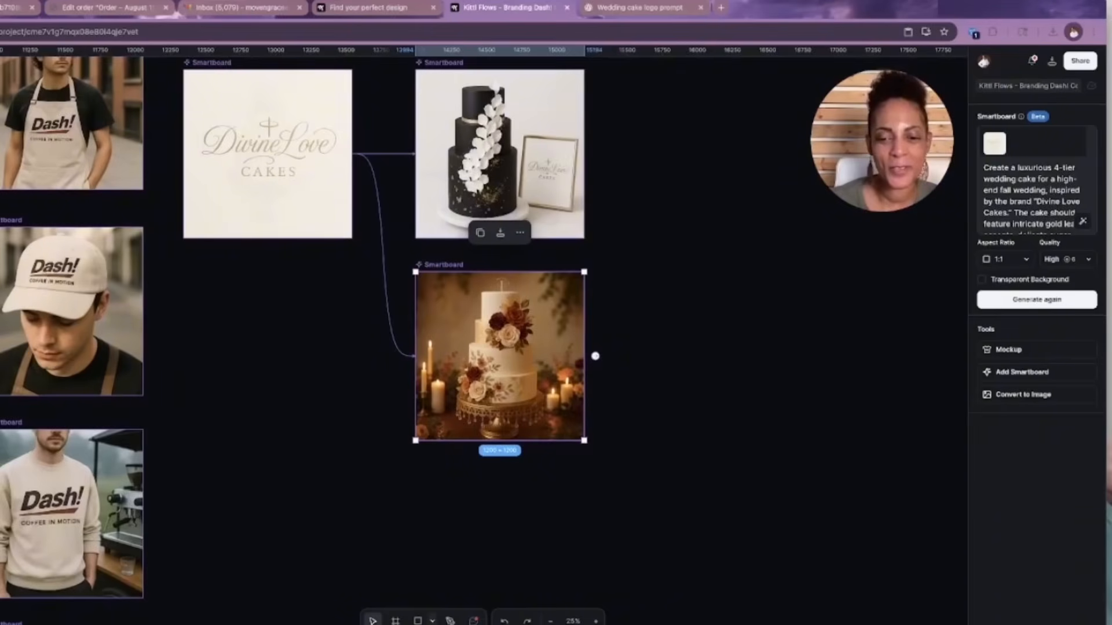
pyautogui.scroll(3, 573, 370)
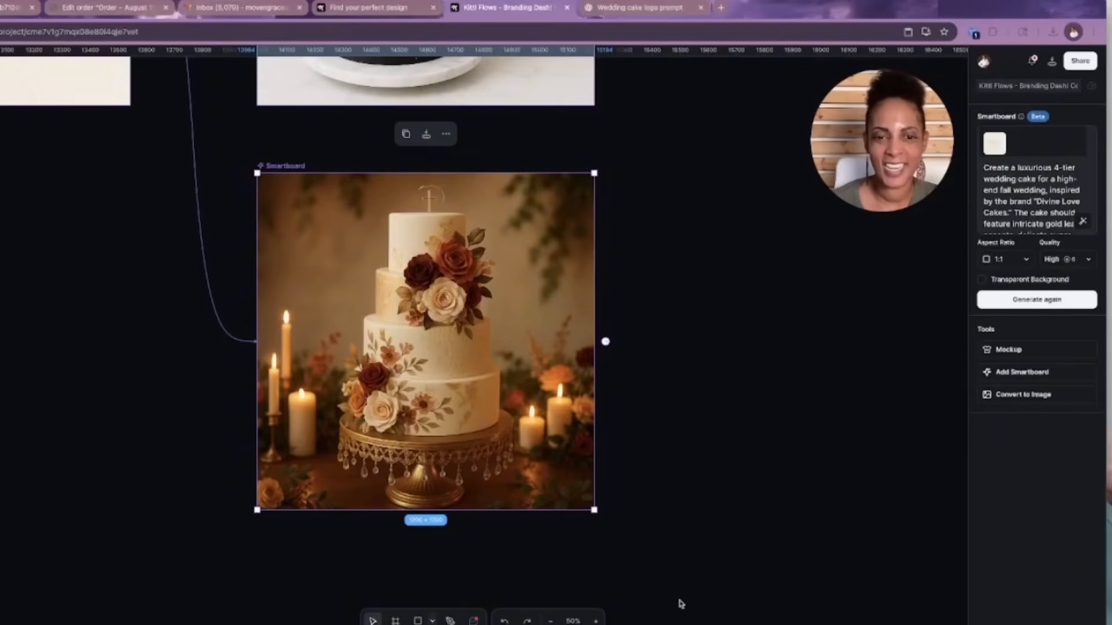
pyautogui.click(595, 621)
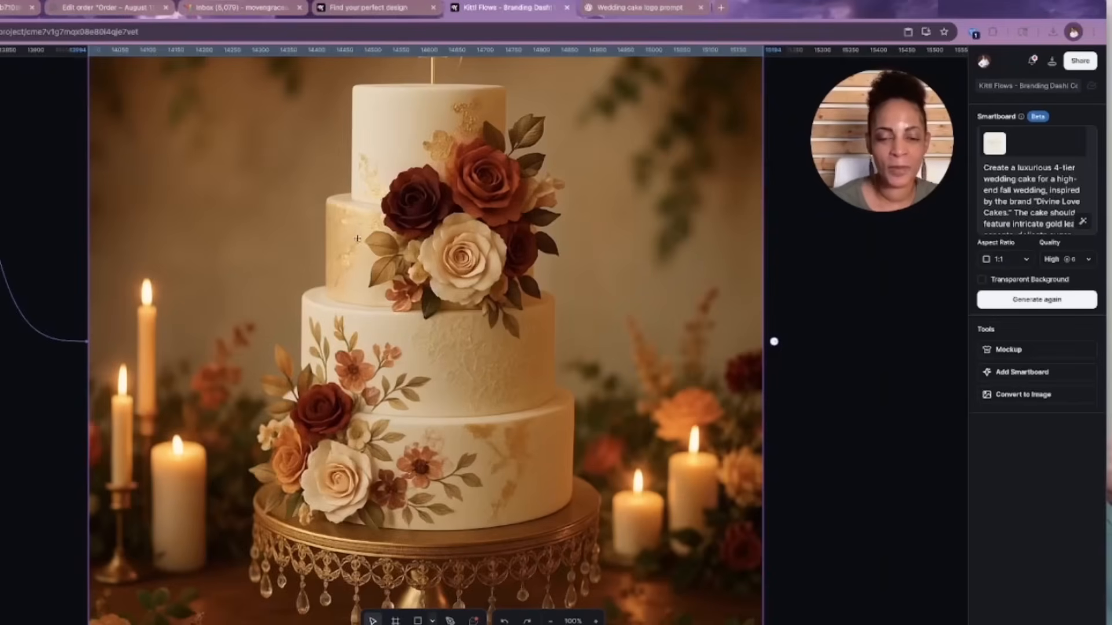
pyautogui.scroll(-3, 359, 240)
pyautogui.scroll(-1, 575, 426)
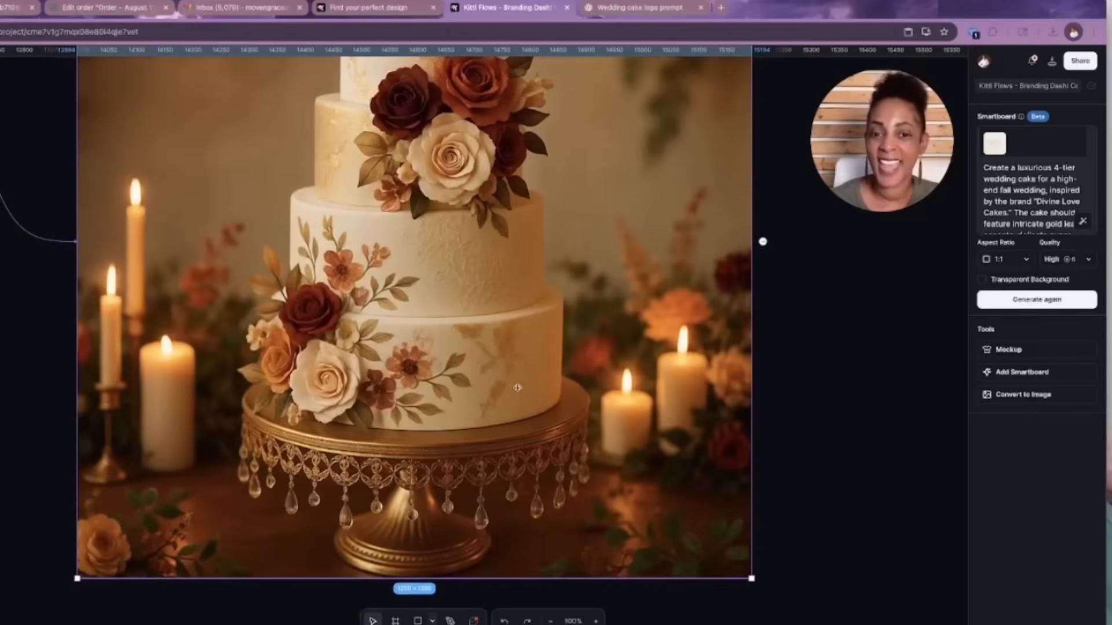
pyautogui.scroll(-1, 539, 419)
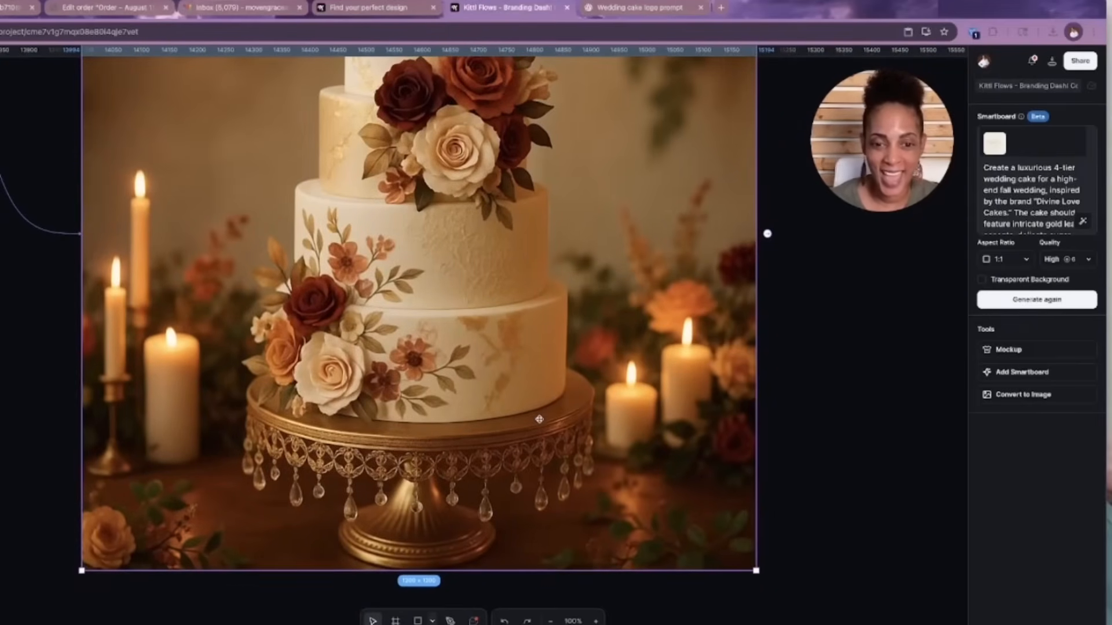
pyautogui.scroll(-1, 542, 436)
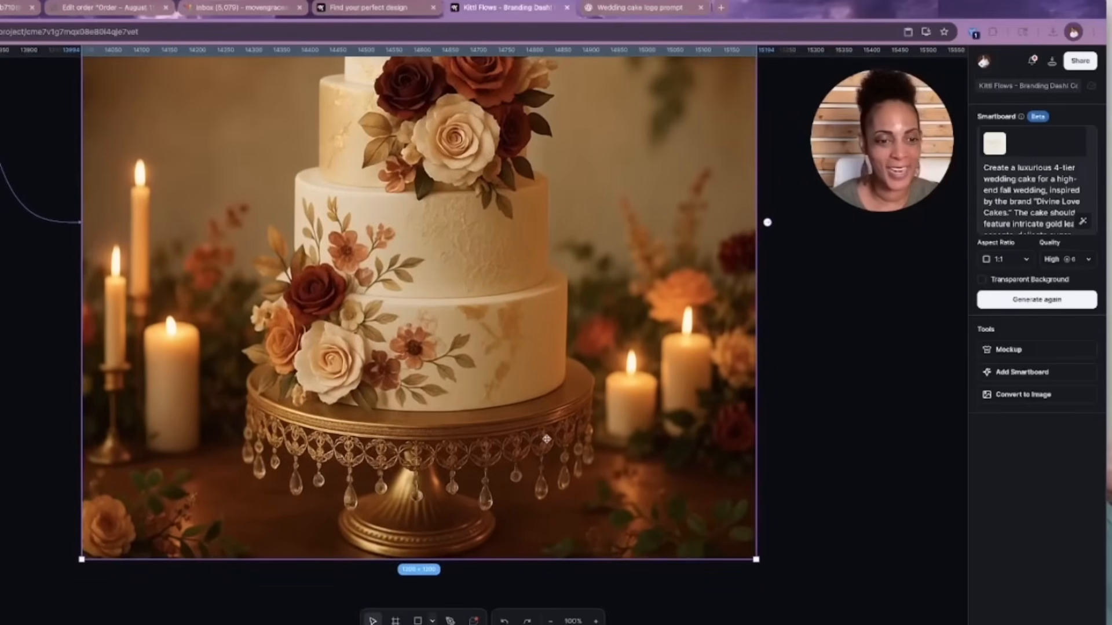
pyautogui.scroll(-1, 548, 439)
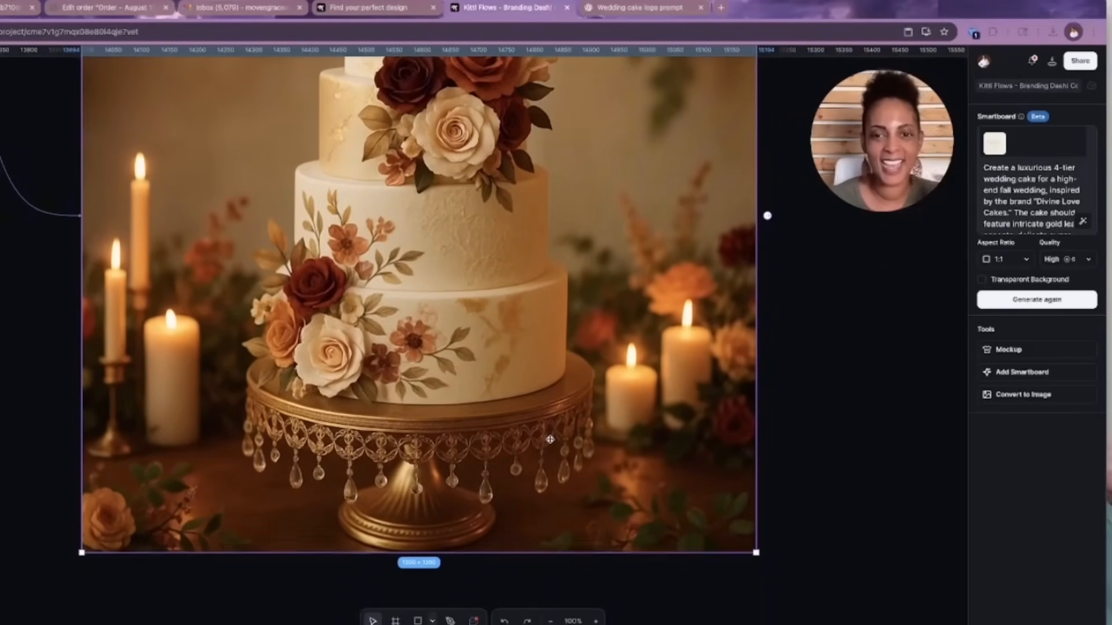
pyautogui.scroll(5, 550, 439)
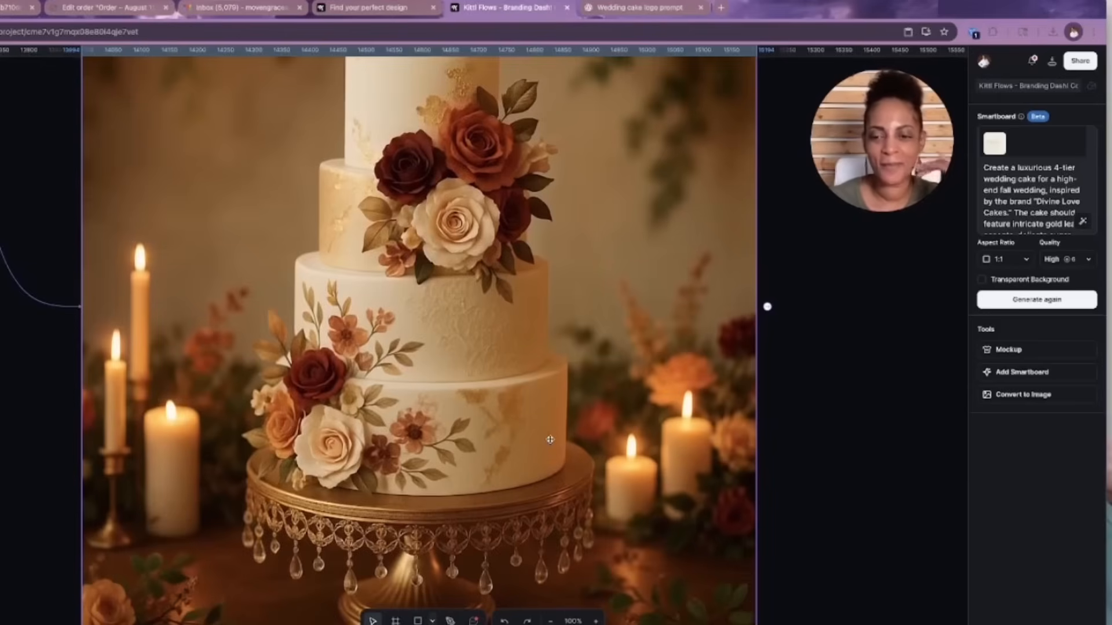
pyautogui.scroll(-2, 550, 439)
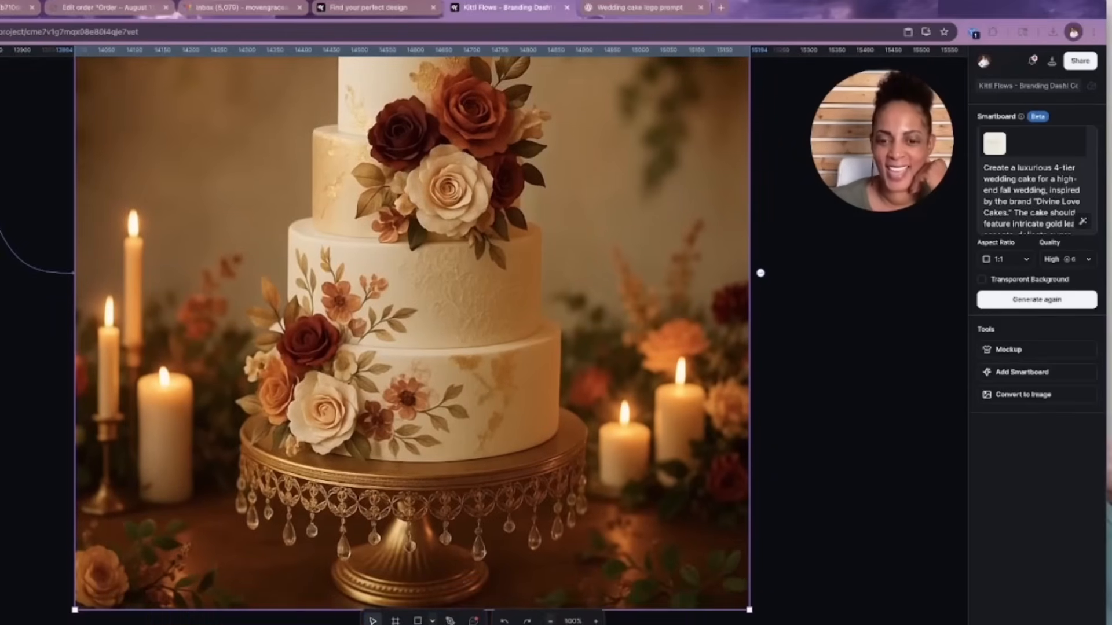
pyautogui.click(550, 620)
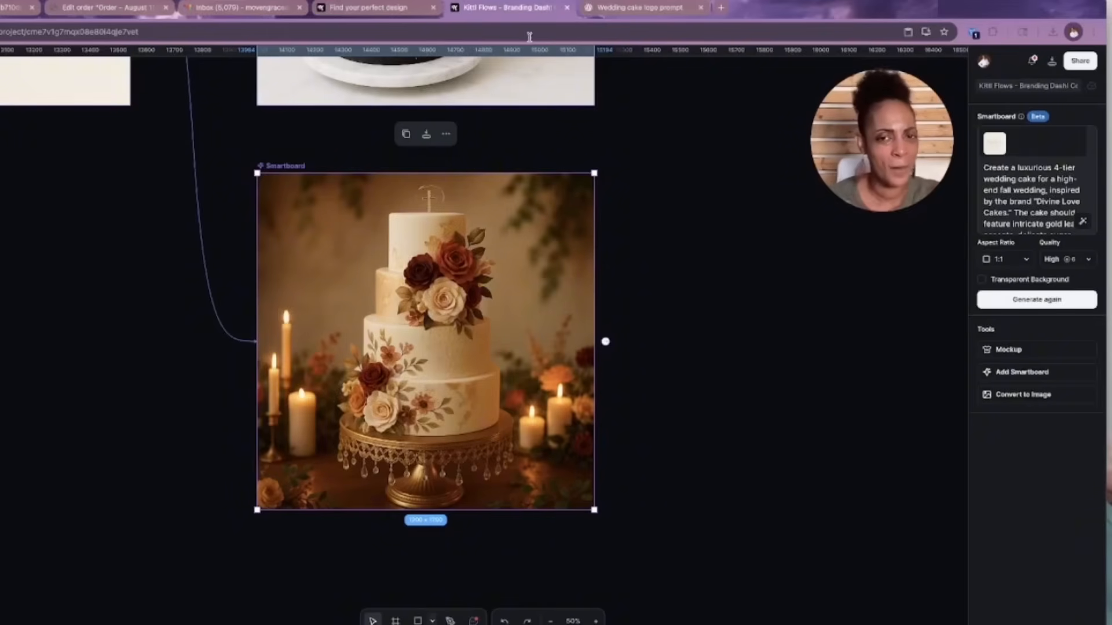
# Step: Switch to ChatGPT and copy the hyper-realistic prompt of a couple feeding each other 5-tier cake at their Christmas wedding
pyautogui.click(627, 11)
pyautogui.click(336, 185)
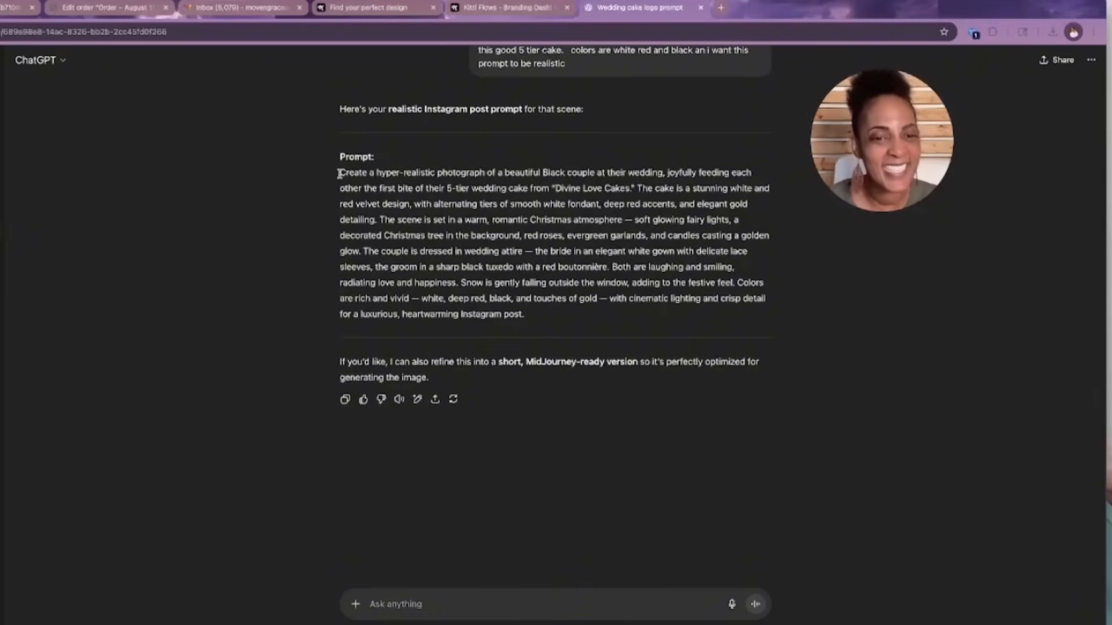
pyautogui.moveTo(340, 173); pyautogui.dragTo(550, 318)
pyautogui.rightClick(509, 270)
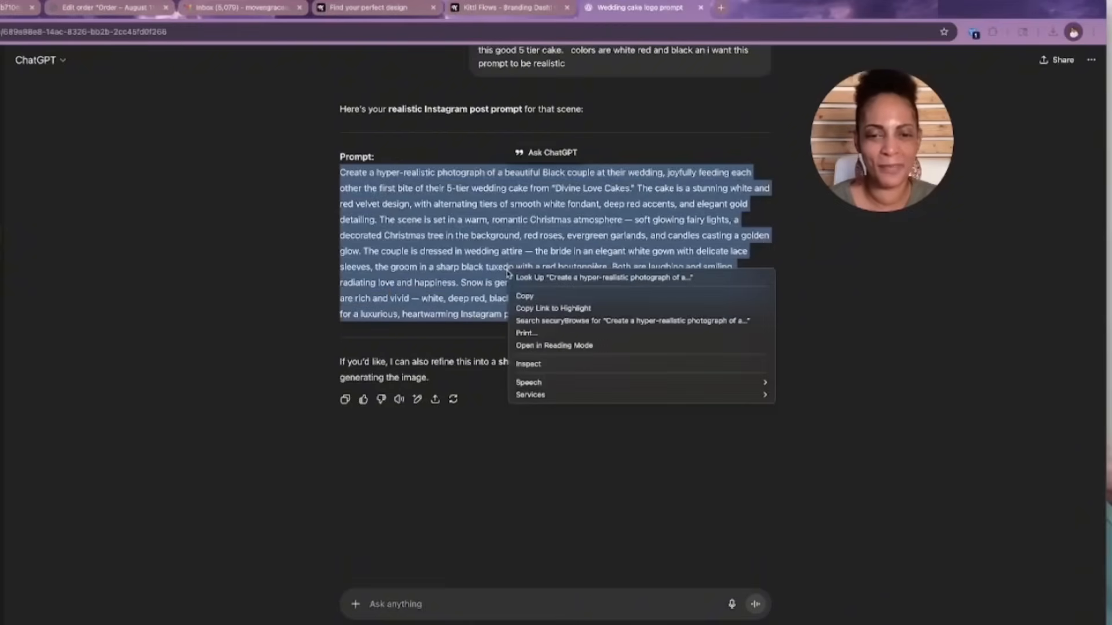
pyautogui.click(524, 295)
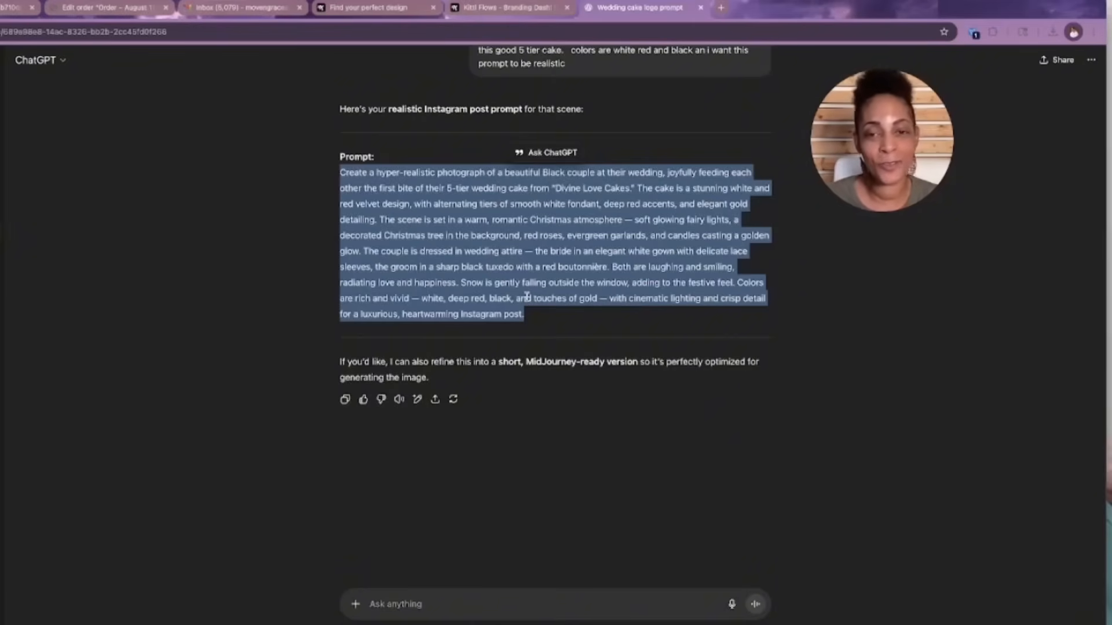
# Step: Paste the Christmas wedding couple prompt into the blank Smartboard below the fall cake in Kittl and generate the image
pyautogui.rightClick(1005, 184)
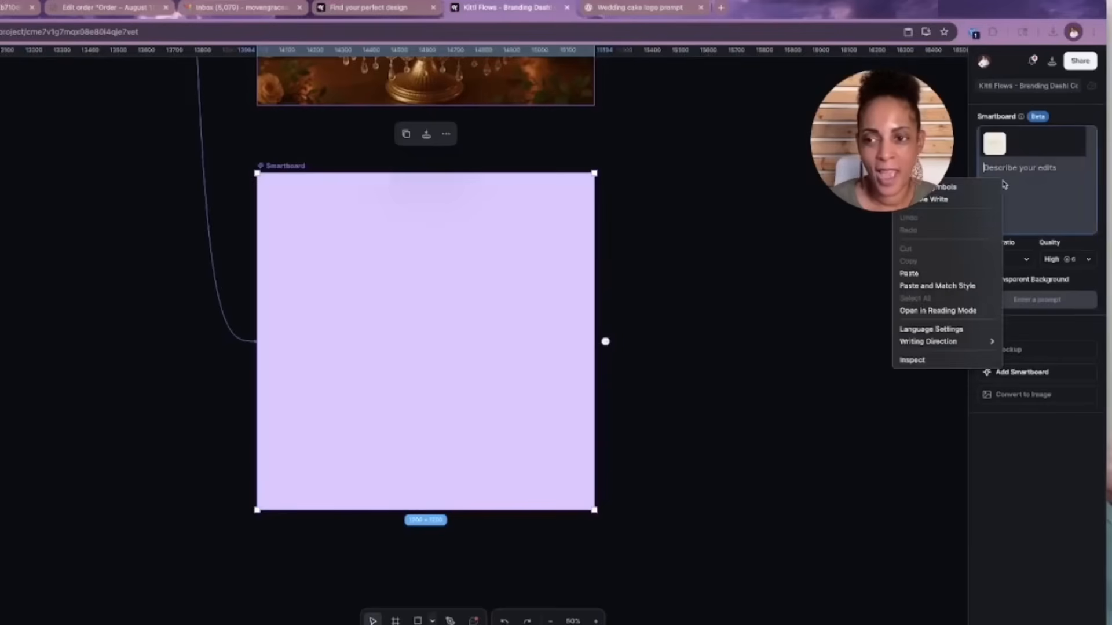
pyautogui.click(909, 274)
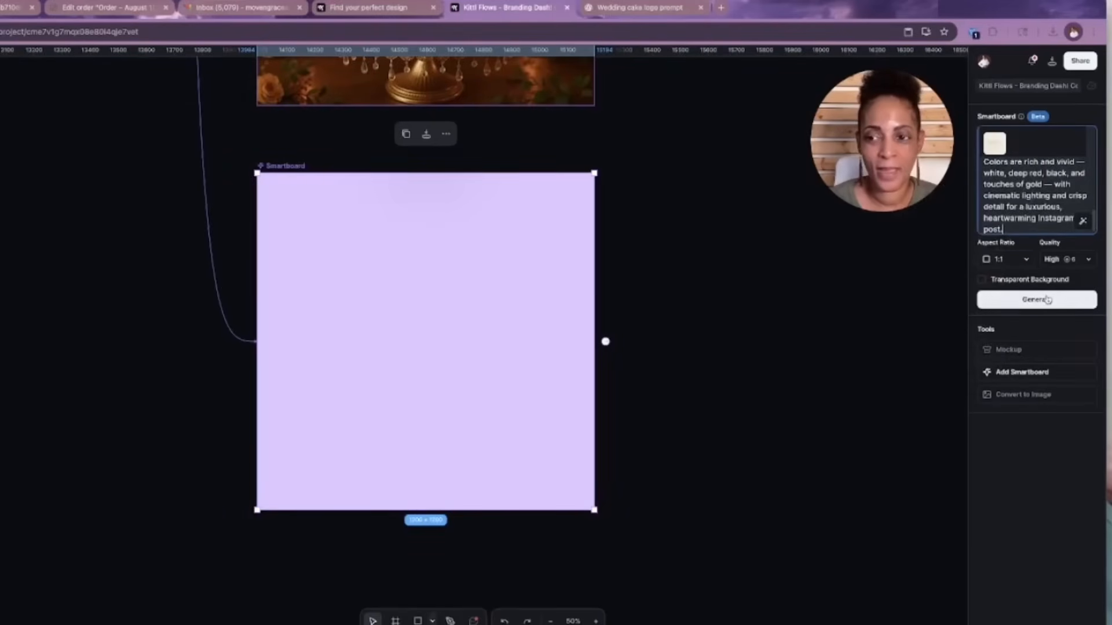
pyautogui.click(1045, 299)
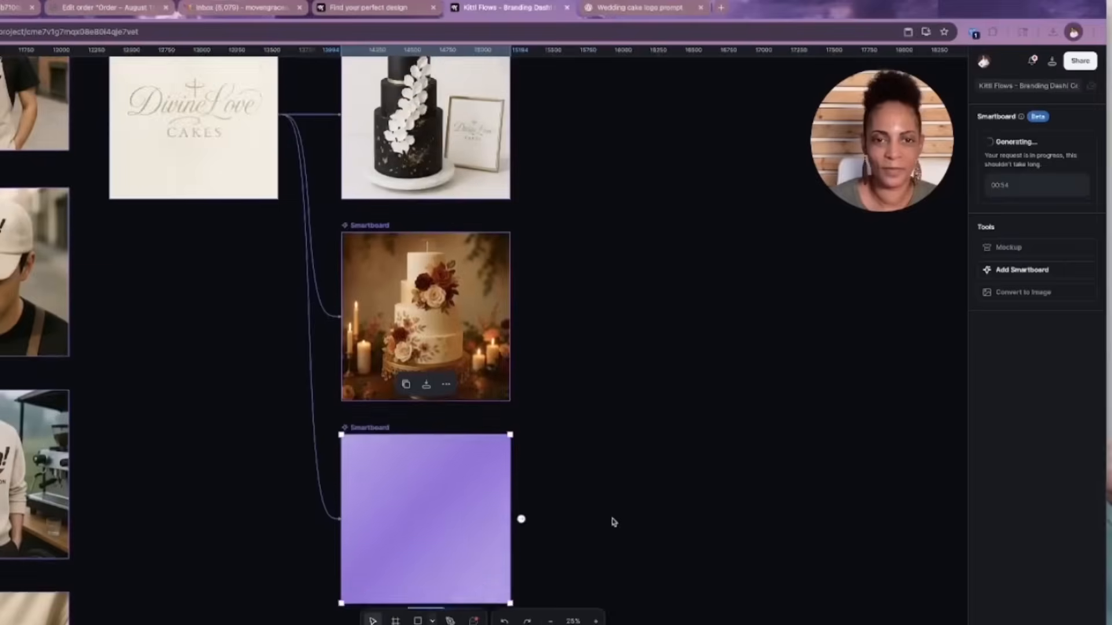
pyautogui.scroll(5, 614, 522)
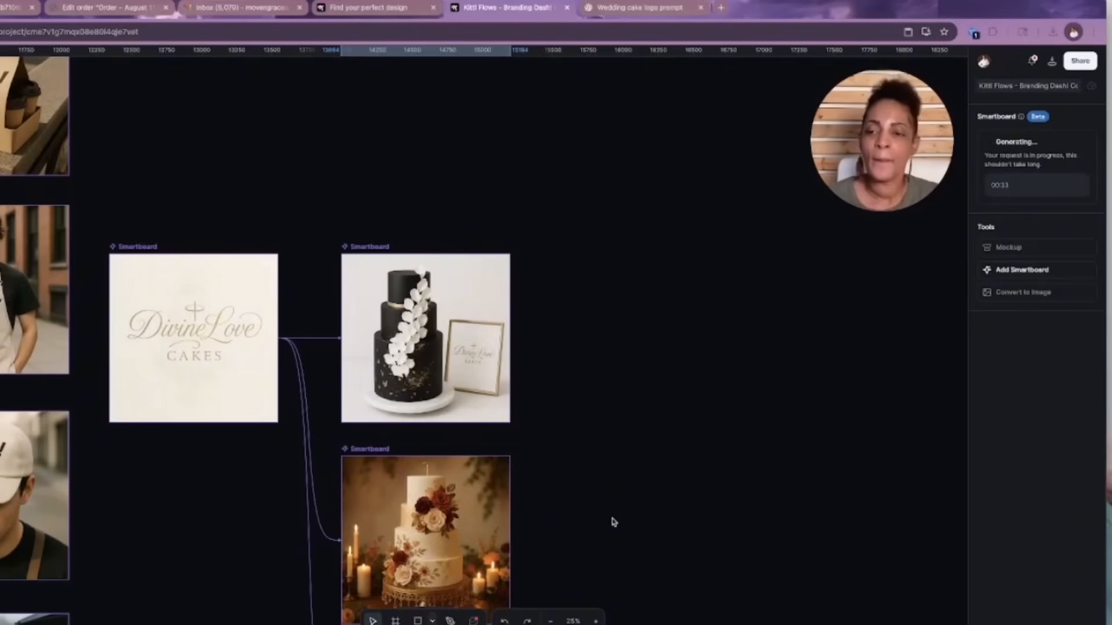
pyautogui.scroll(-3, 614, 522)
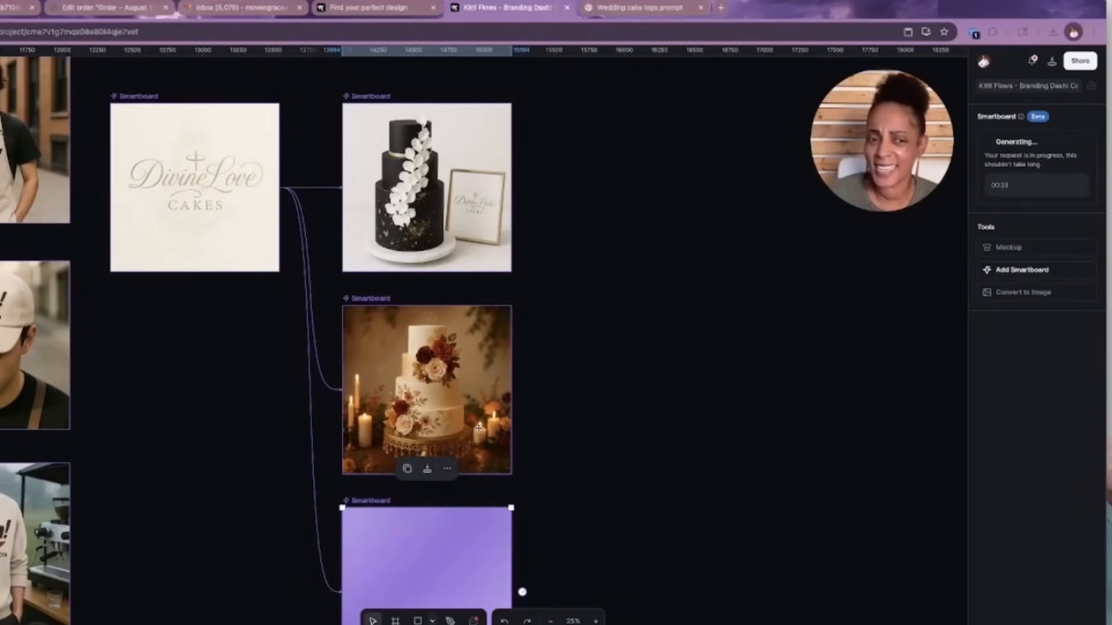
pyautogui.scroll(-3, 478, 428)
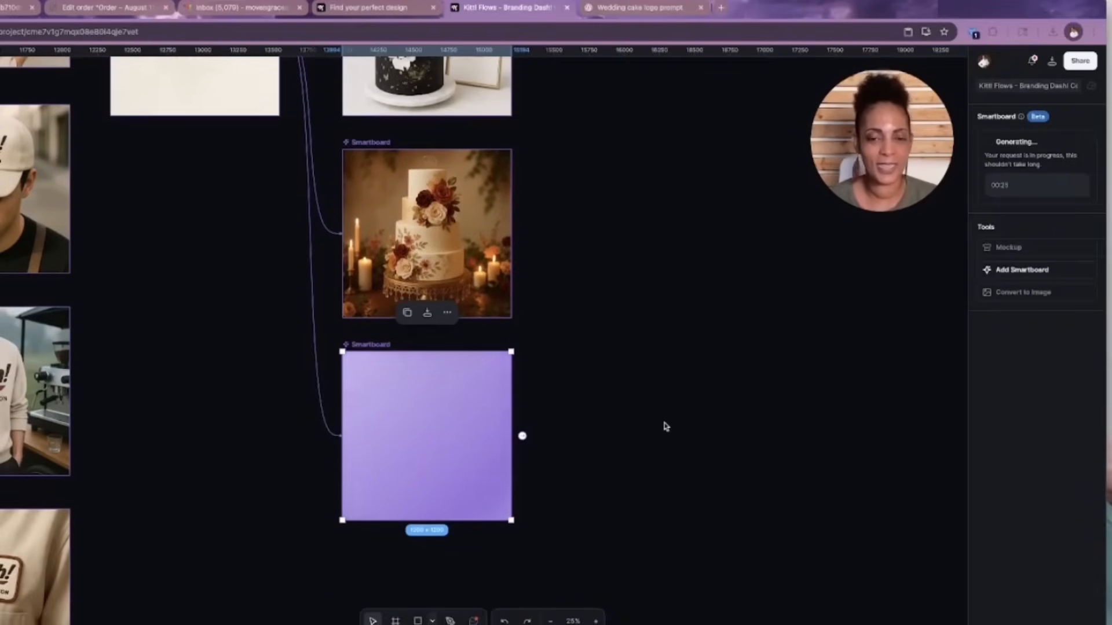
# Step: Look over the whole flow, from the Dash! logo variations and coffee mockups to the Divine Love Cakes logo and its cake images
pyautogui.click(596, 621)
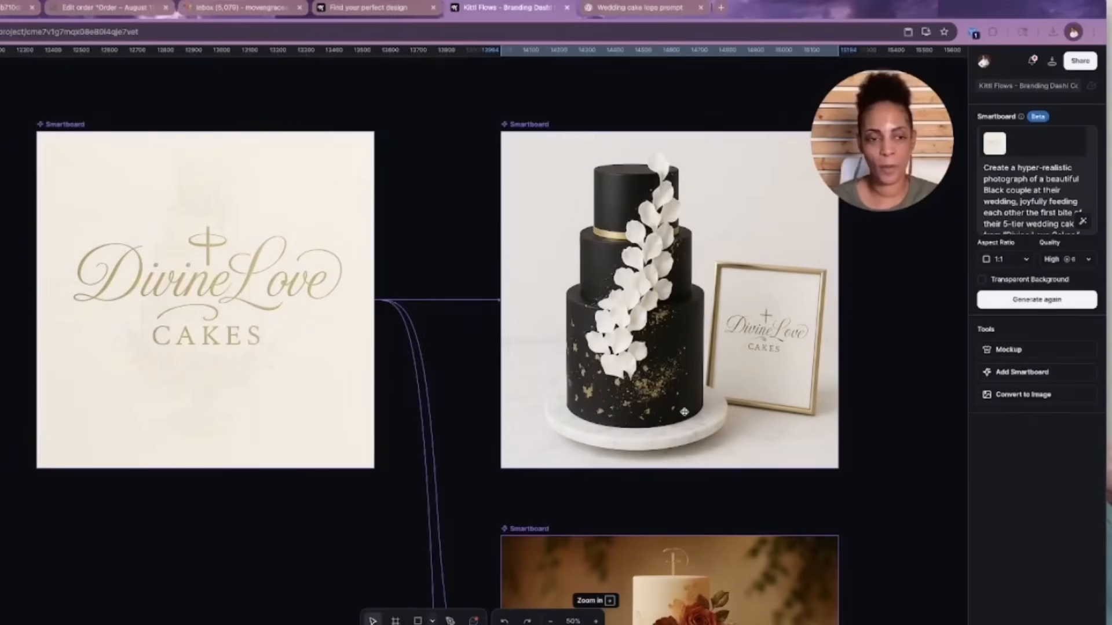
pyautogui.click(550, 621)
pyautogui.scroll(10, 610, 492)
pyautogui.hscroll(-8, 610, 491)
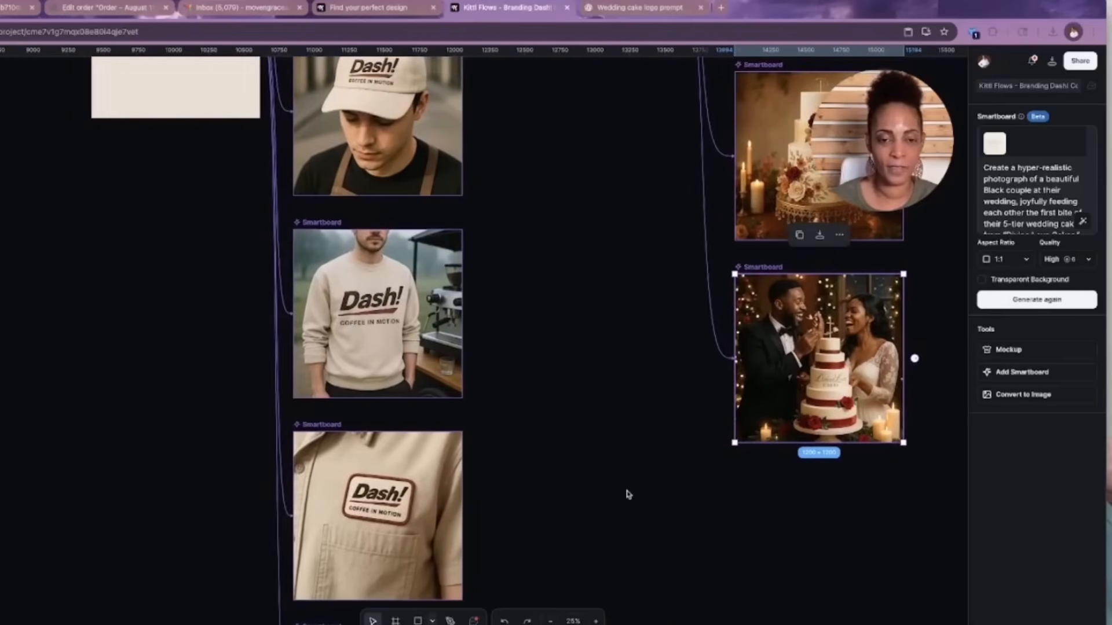
pyautogui.scroll(5, 629, 494)
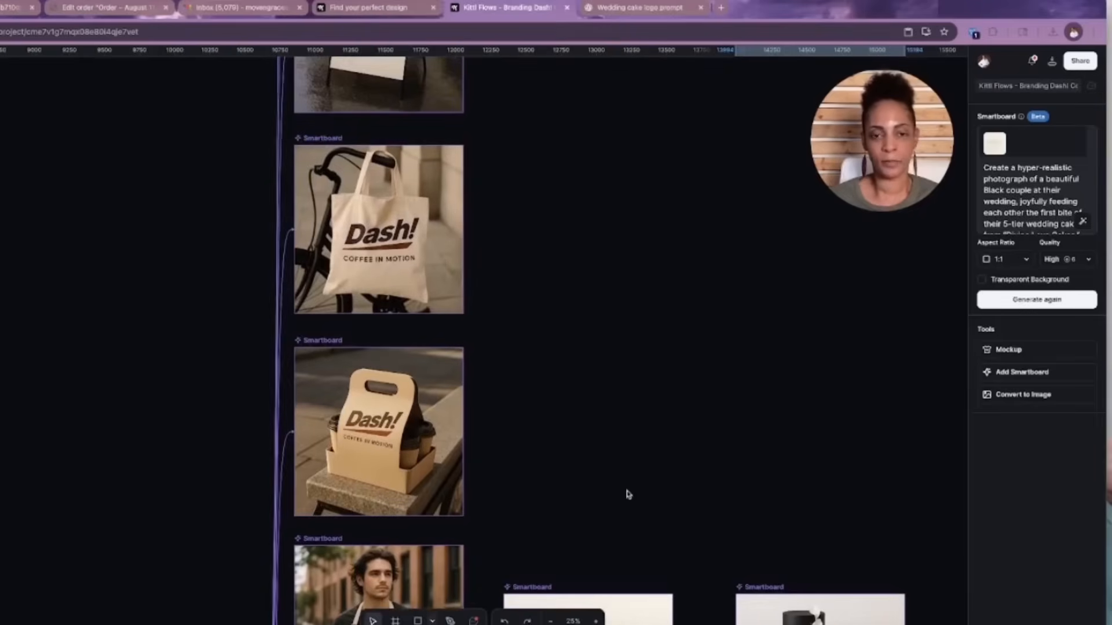
pyautogui.scroll(1, 628, 493)
pyautogui.hscroll(1, 629, 493)
pyautogui.scroll(3, 627, 494)
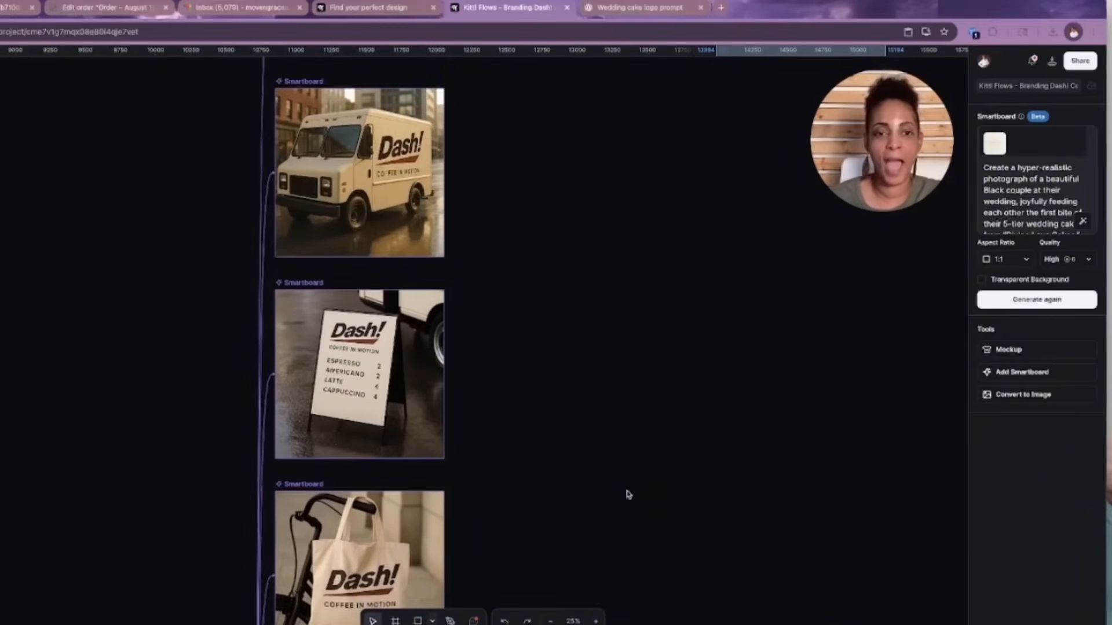
pyautogui.hscroll(-15, 627, 494)
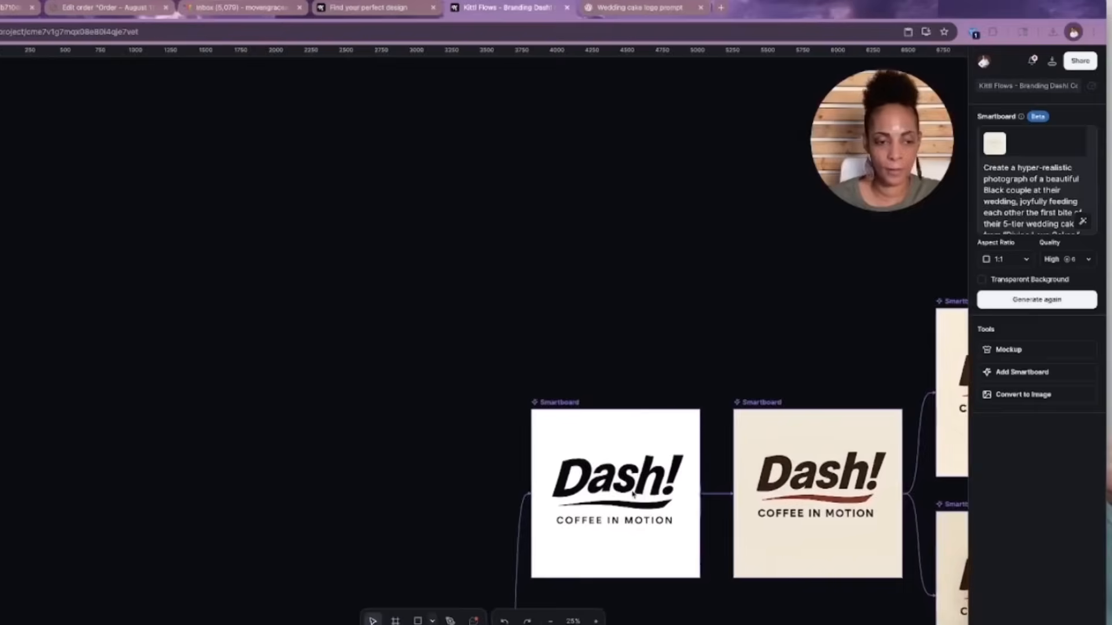
pyautogui.scroll(-5, 632, 494)
pyautogui.hscroll(15, 633, 494)
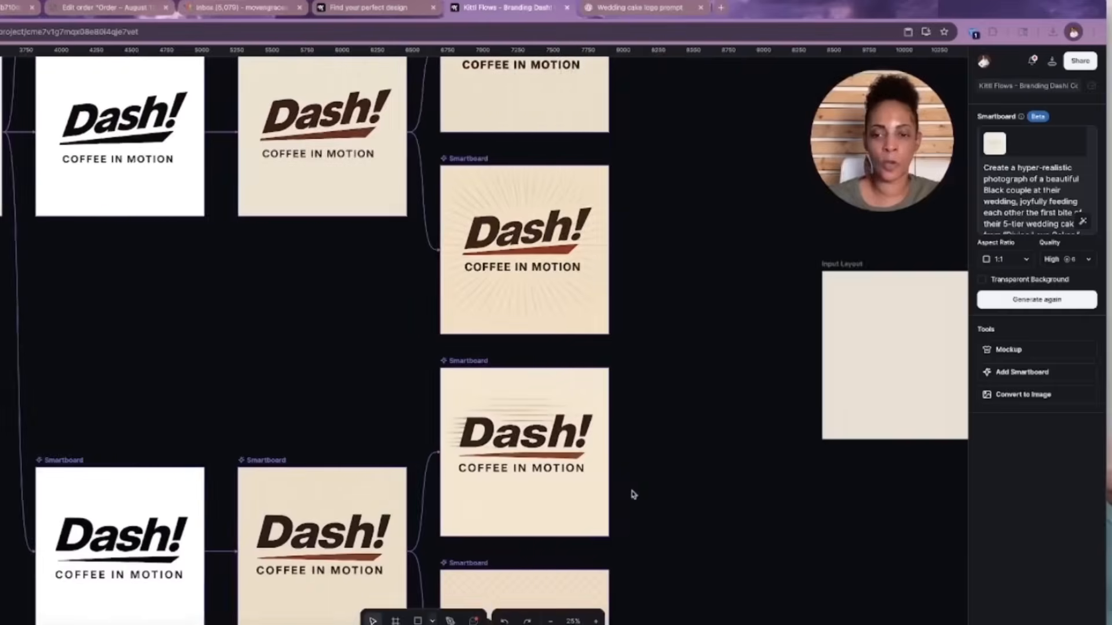
pyautogui.hscroll(15, 633, 494)
pyautogui.scroll(3, 633, 494)
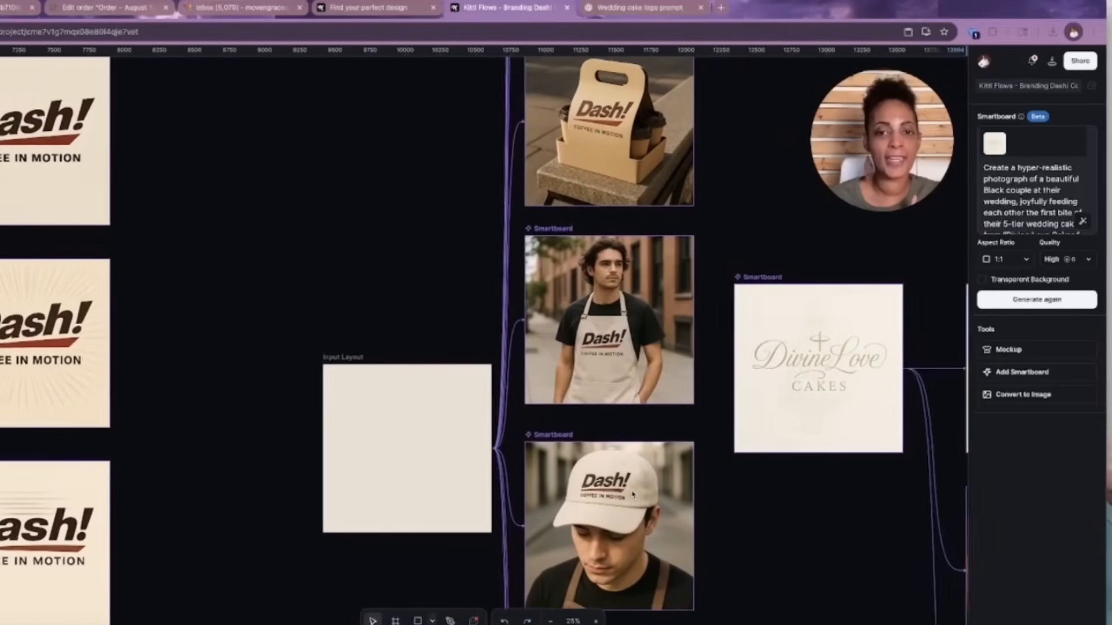
pyautogui.hscroll(13, 633, 494)
pyautogui.scroll(-2, 633, 494)
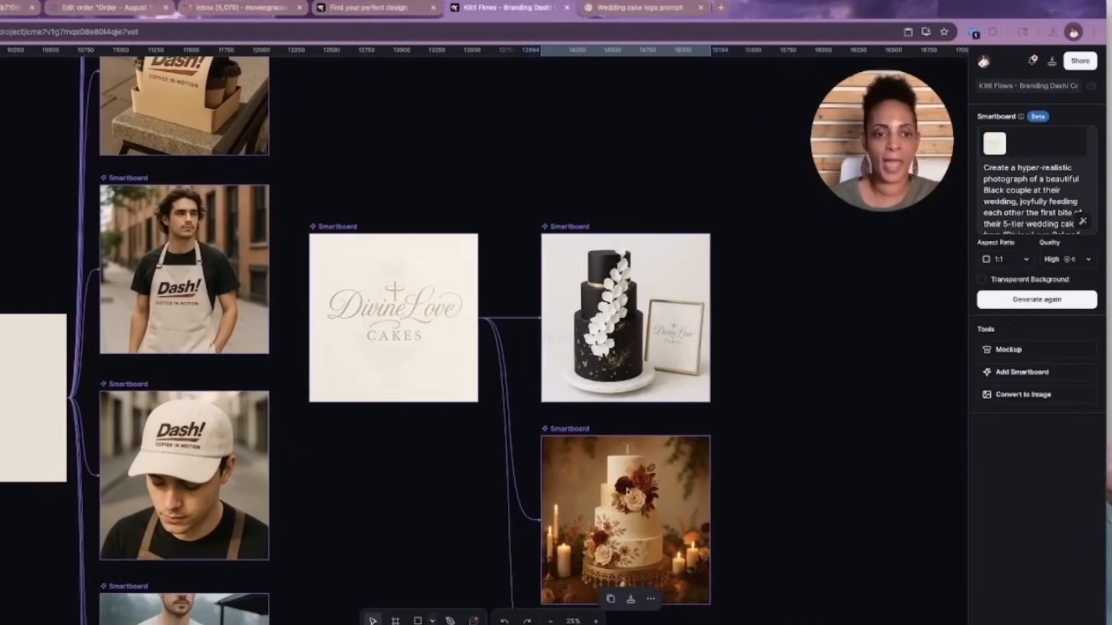
pyautogui.hscroll(-7, 627, 491)
pyautogui.scroll(15, 627, 492)
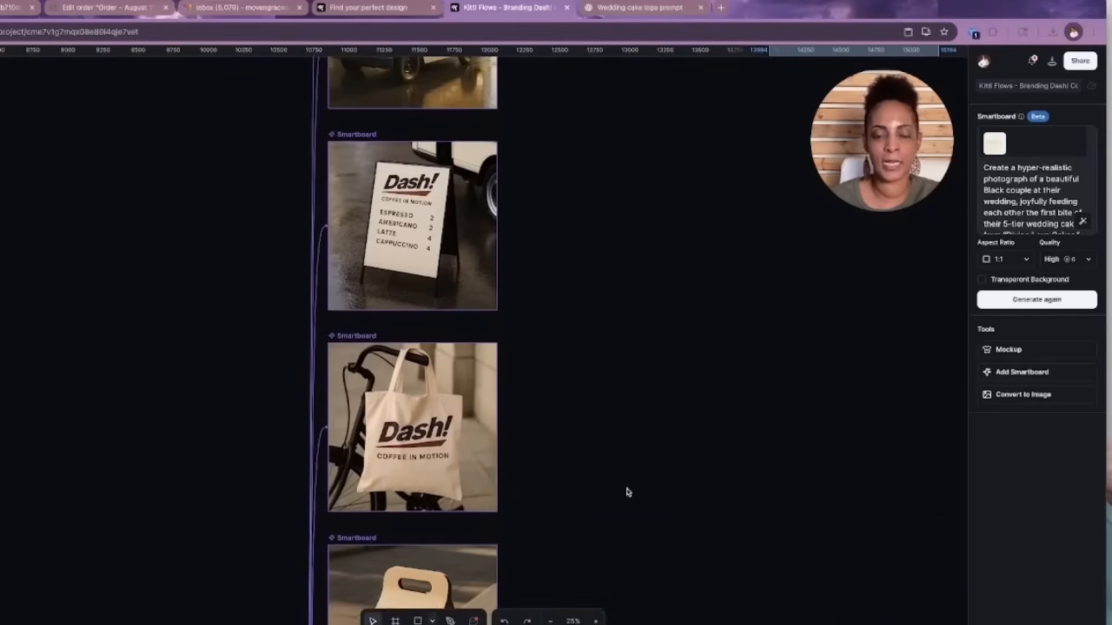
pyautogui.scroll(5, 628, 492)
pyautogui.scroll(-2, 628, 492)
pyautogui.scroll(2, 628, 492)
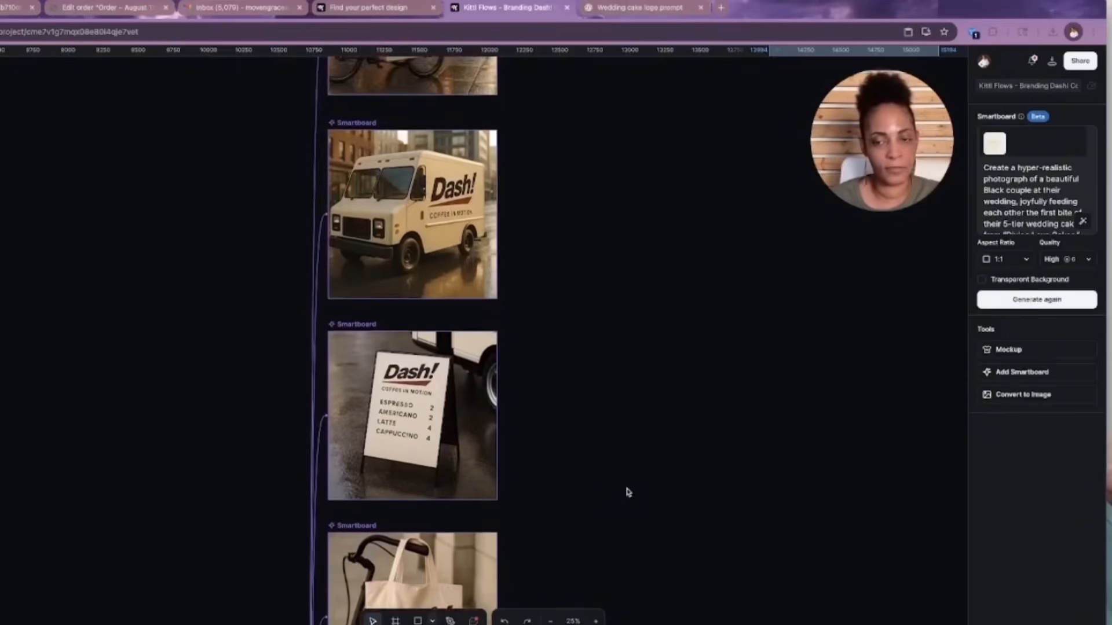
# Step: Review the Divine Love Cakes branch, comparing the black cake, the fall cake and the Christmas wedding couple images at 25% zoom
pyautogui.hscroll(12, 628, 493)
pyautogui.scroll(-15, 628, 492)
pyautogui.scroll(-5, 628, 492)
pyautogui.scroll(1, 557, 495)
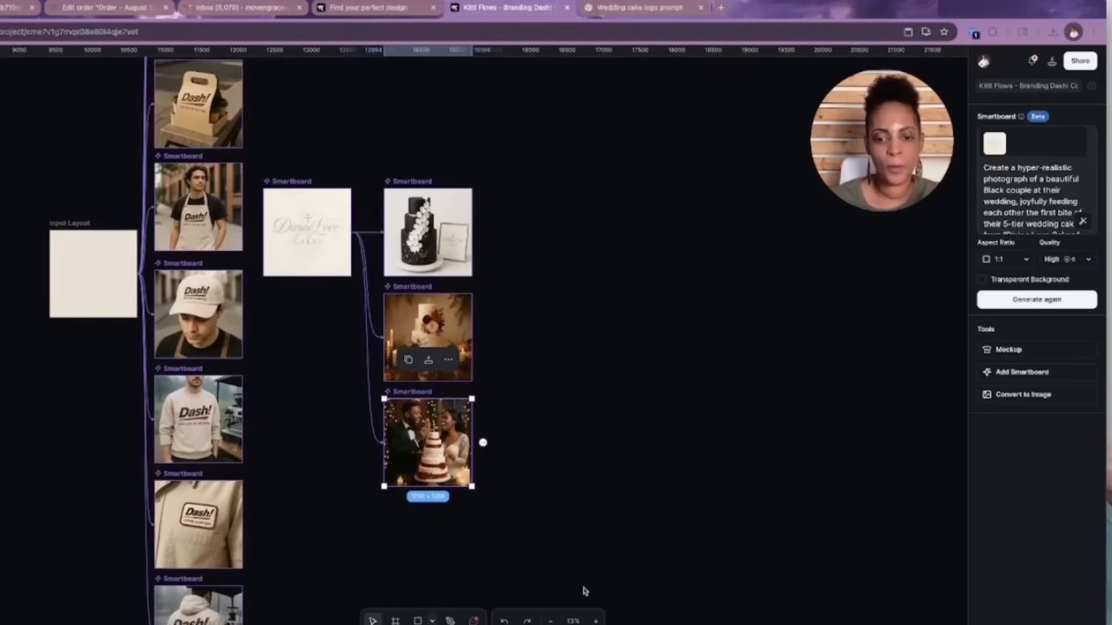
pyautogui.click(596, 621)
pyautogui.scroll(5, 581, 521)
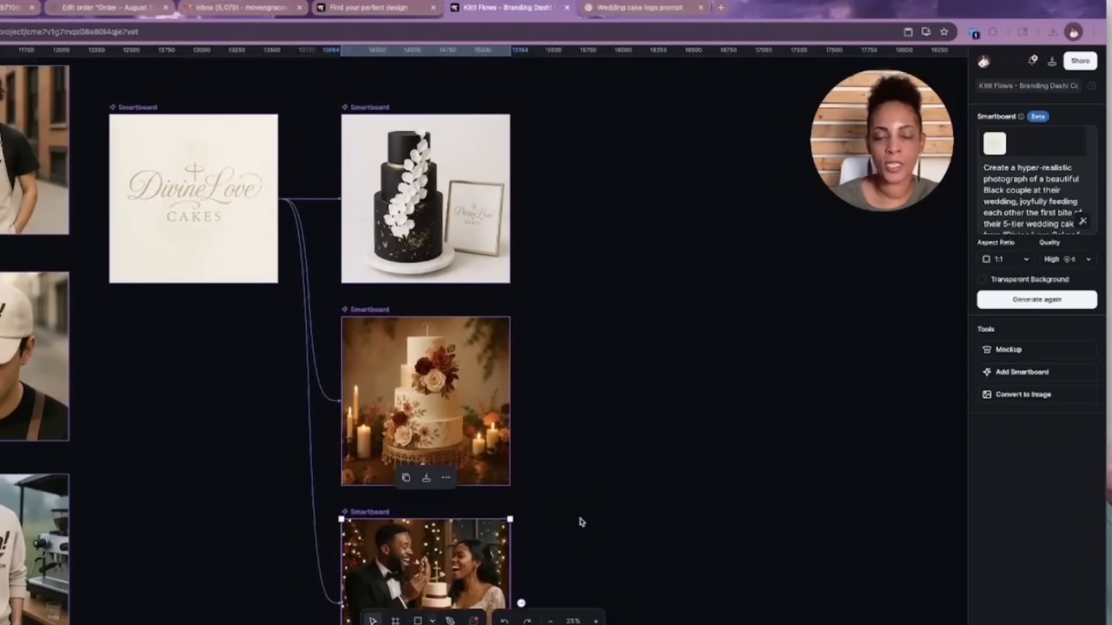
pyautogui.scroll(-3, 581, 521)
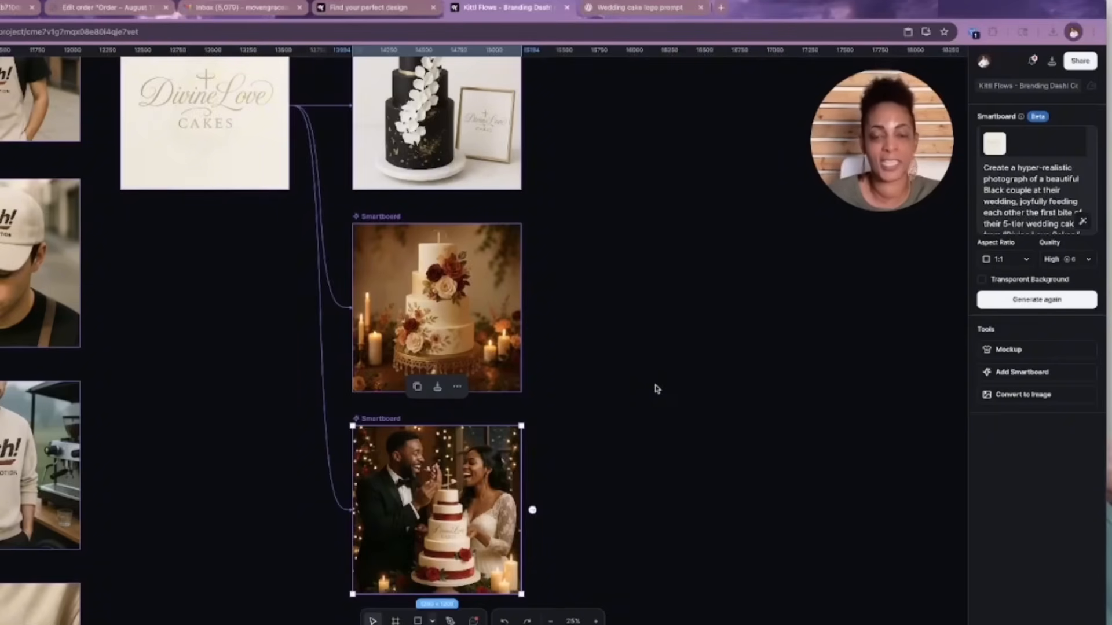
pyautogui.scroll(2, 656, 388)
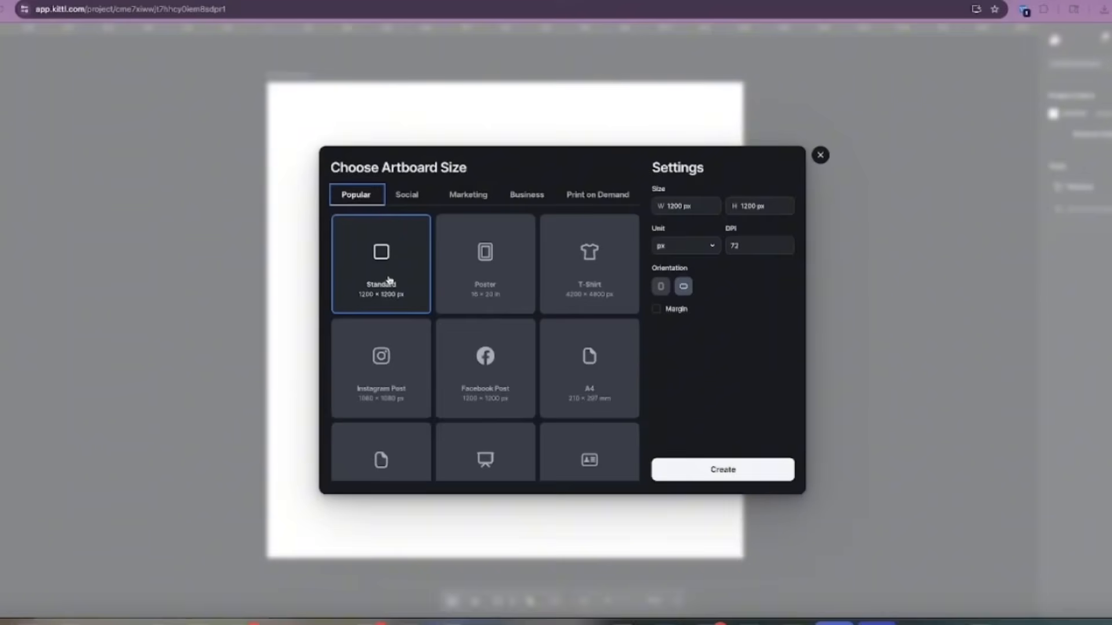
# Step: Create a new project with a Standard 1200 × 1200 px artboard and upload the nurse teddy bear image onto it
pyautogui.click(744, 476)
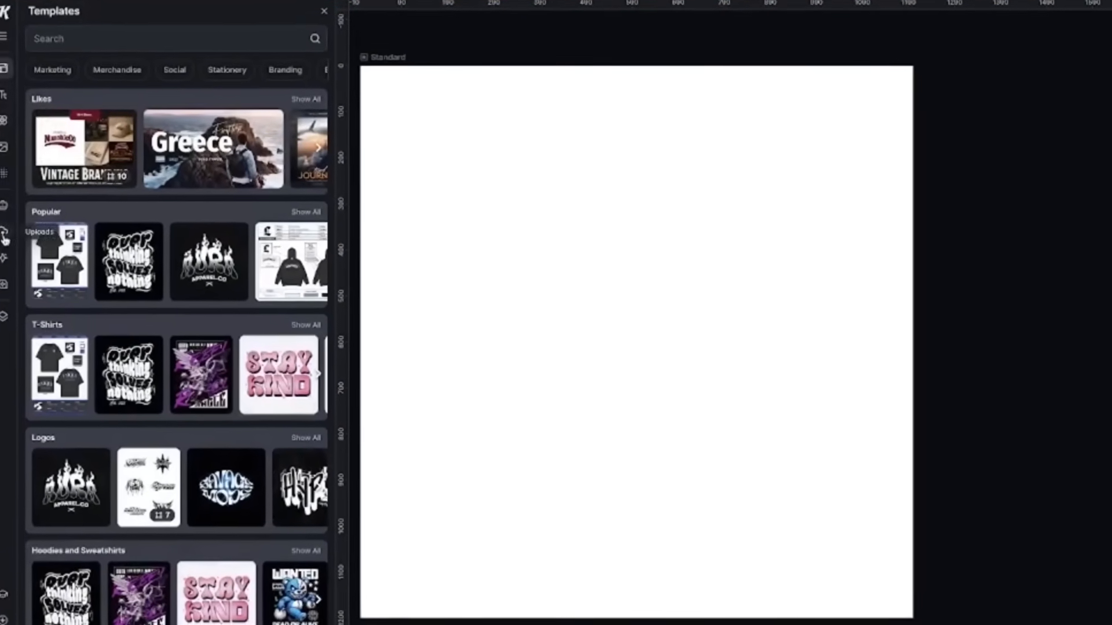
pyautogui.click(12, 233)
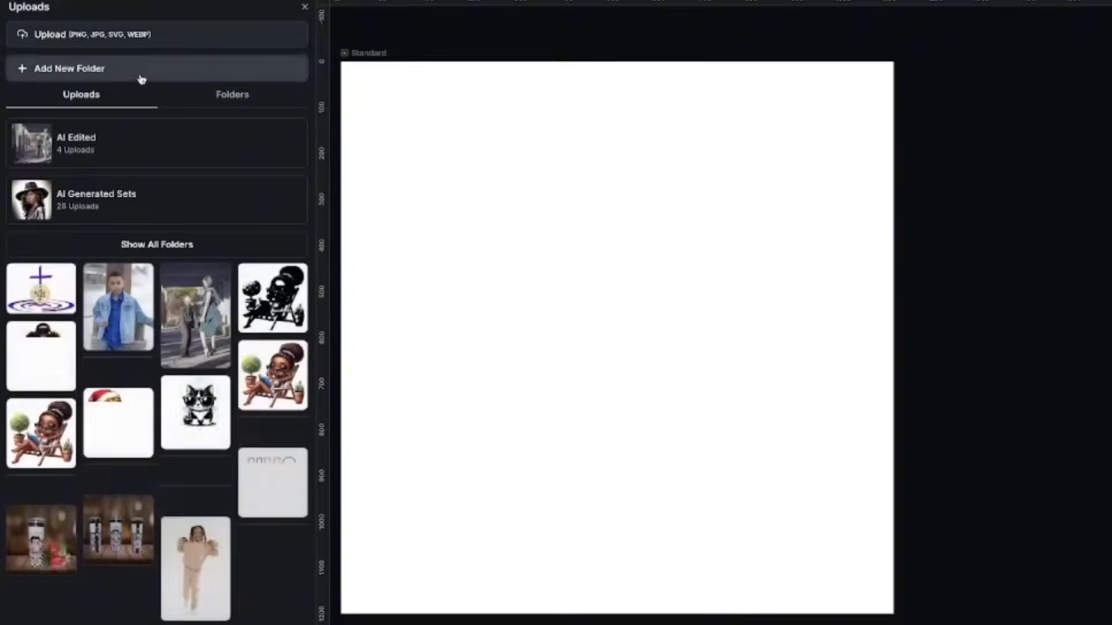
pyautogui.click(131, 37)
pyautogui.click(674, 95)
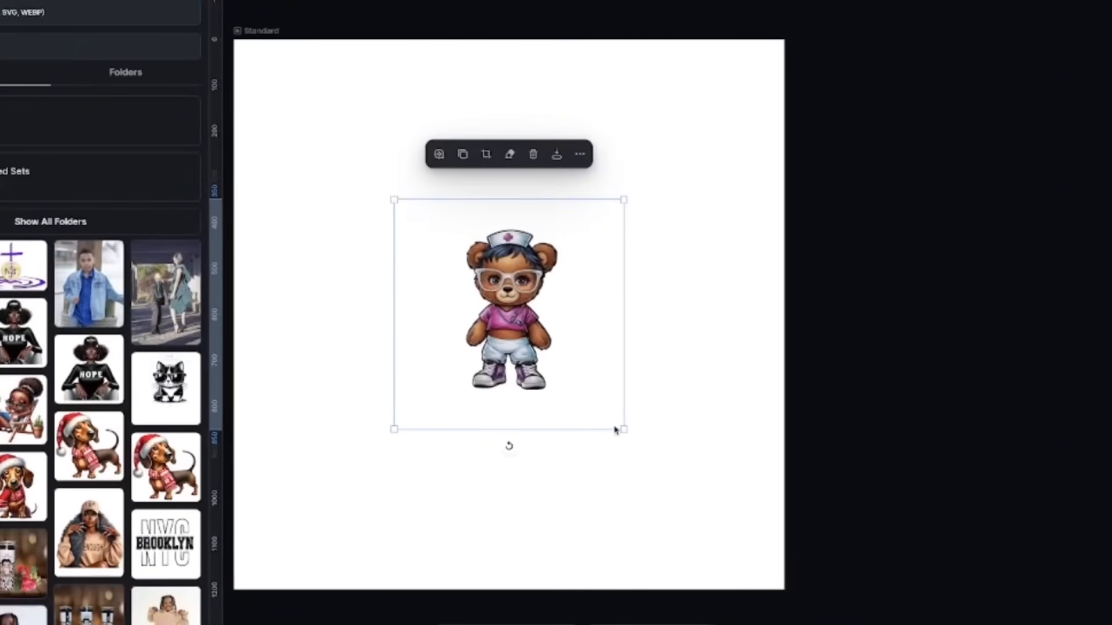
# Step: Enlarge the nurse bear image to about 927 × 927 px and position it near the middle of the artboard
pyautogui.moveTo(623, 430); pyautogui.dragTo(710, 521)
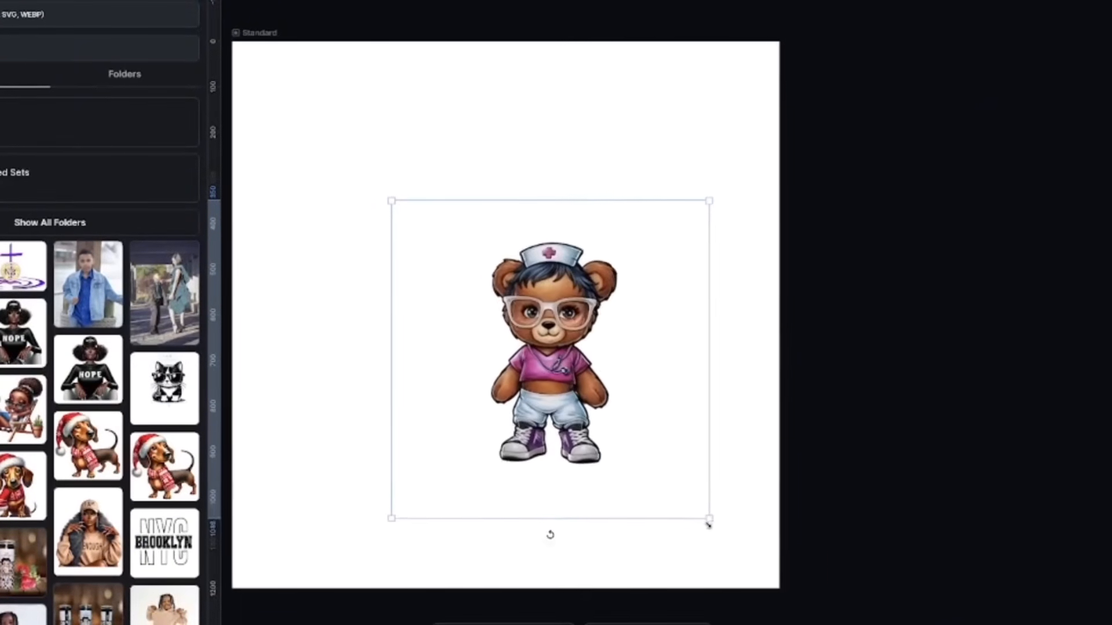
pyautogui.moveTo(558, 347); pyautogui.dragTo(508, 305)
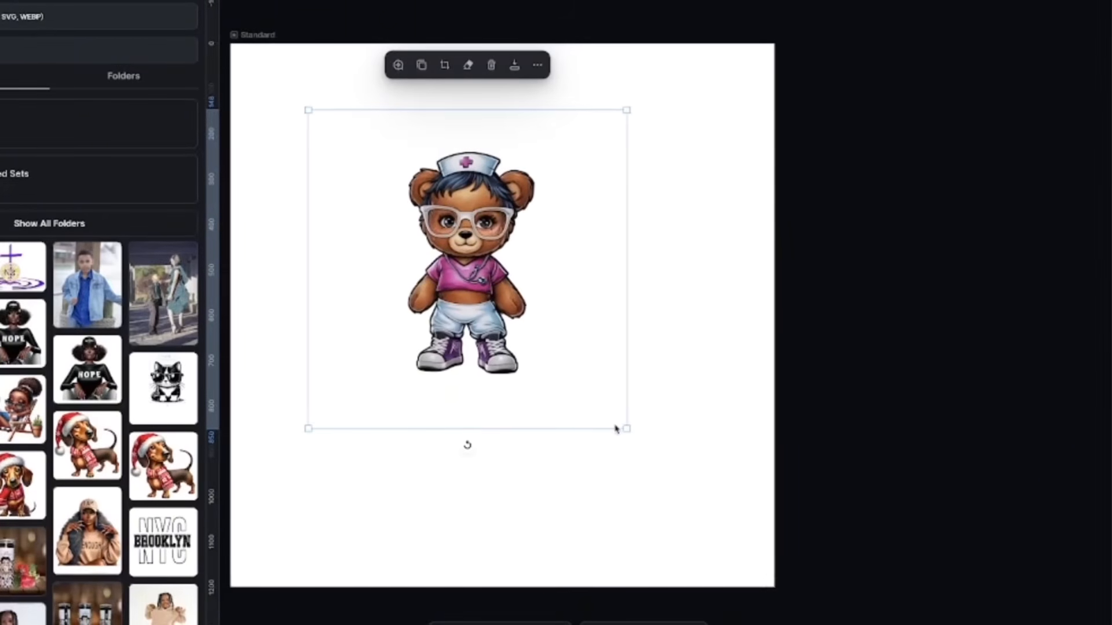
pyautogui.moveTo(624, 429); pyautogui.dragTo(722, 531)
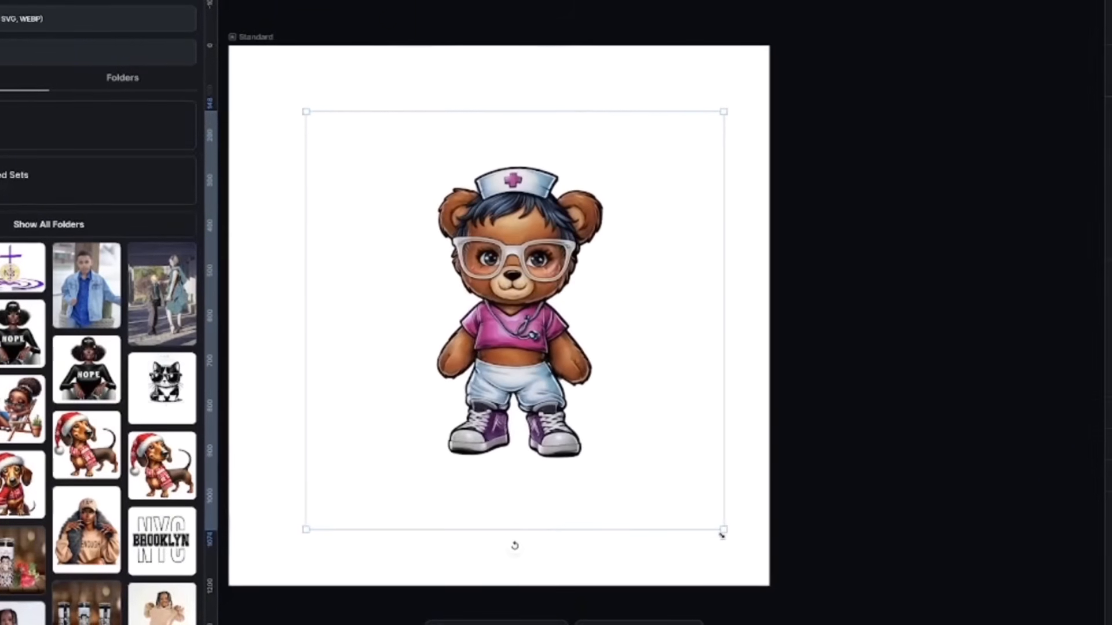
pyautogui.moveTo(560, 356); pyautogui.dragTo(544, 353)
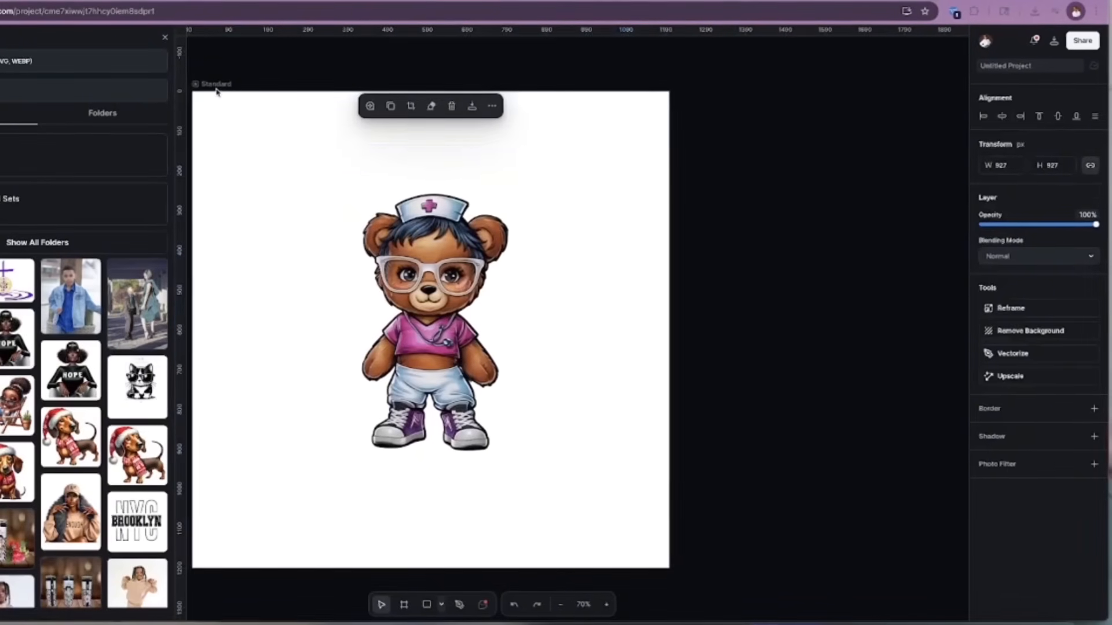
# Step: Add a Smartboard linked to the Standard artboard, with both boards in view at 50% zoom
pyautogui.click(216, 83)
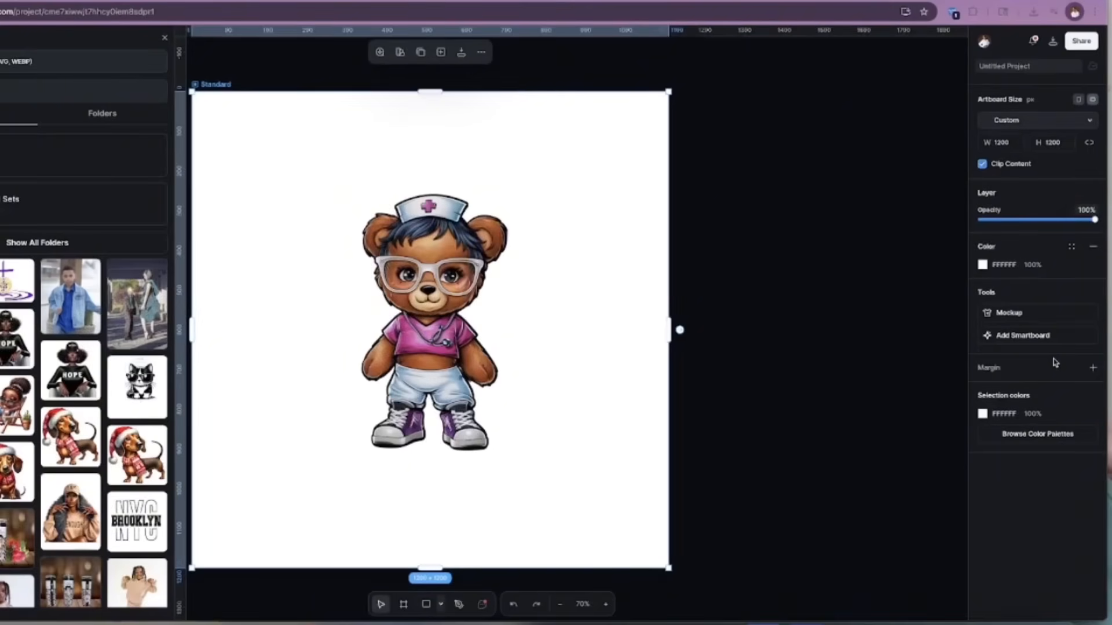
pyautogui.click(1029, 338)
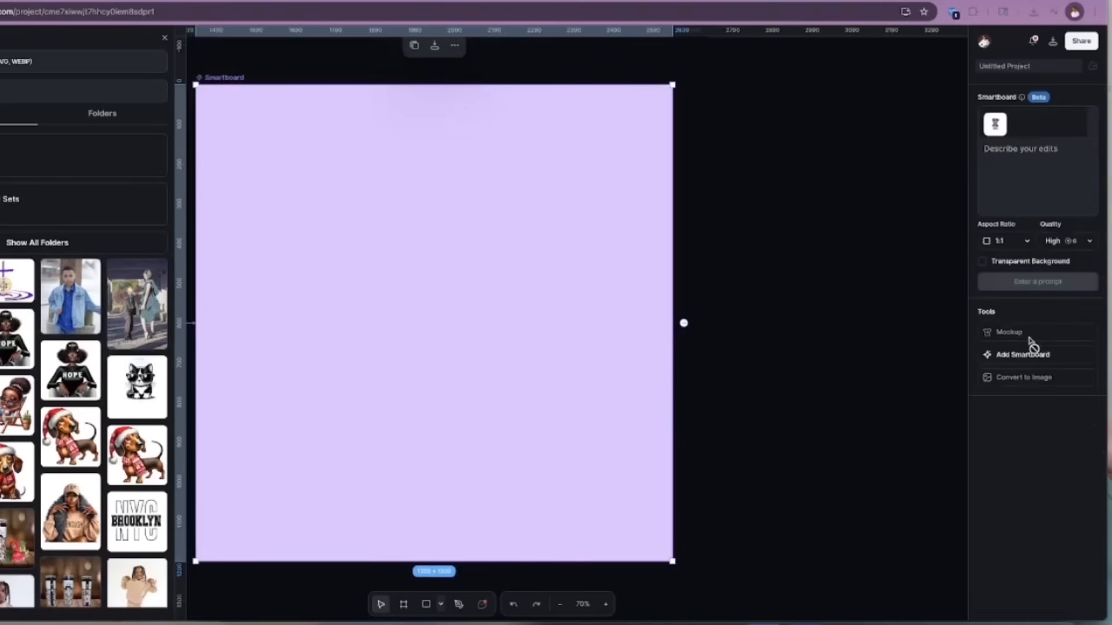
pyautogui.hscroll(-10, 752, 367)
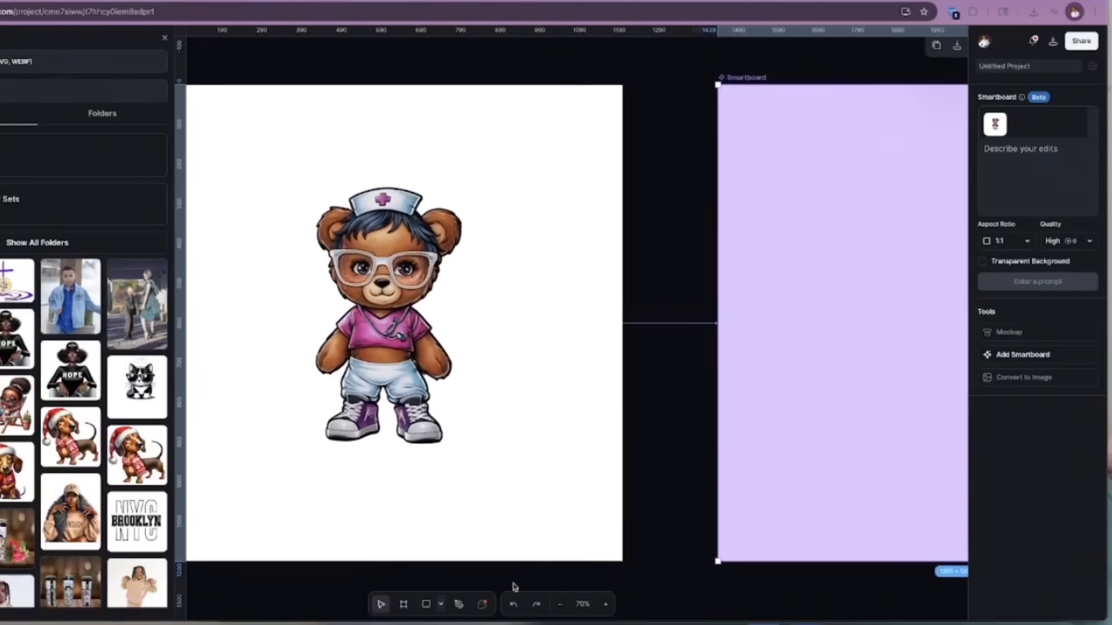
pyautogui.click(560, 604)
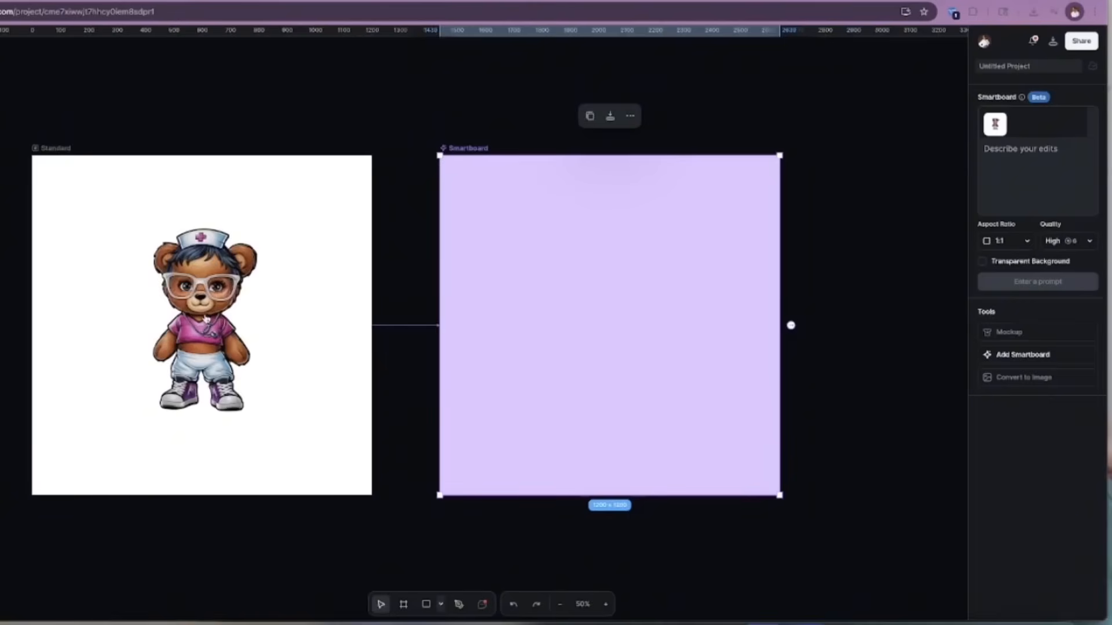
# Step: Generate a youthful hip-hop boy bear in firefighter helmet, jacket, pants and work boots, with a red fire truck, minimal street background and street vibe
pyautogui.click(1036, 174)
pyautogui.write('From this origanial bear create me a youtuhful hiphop bear ')
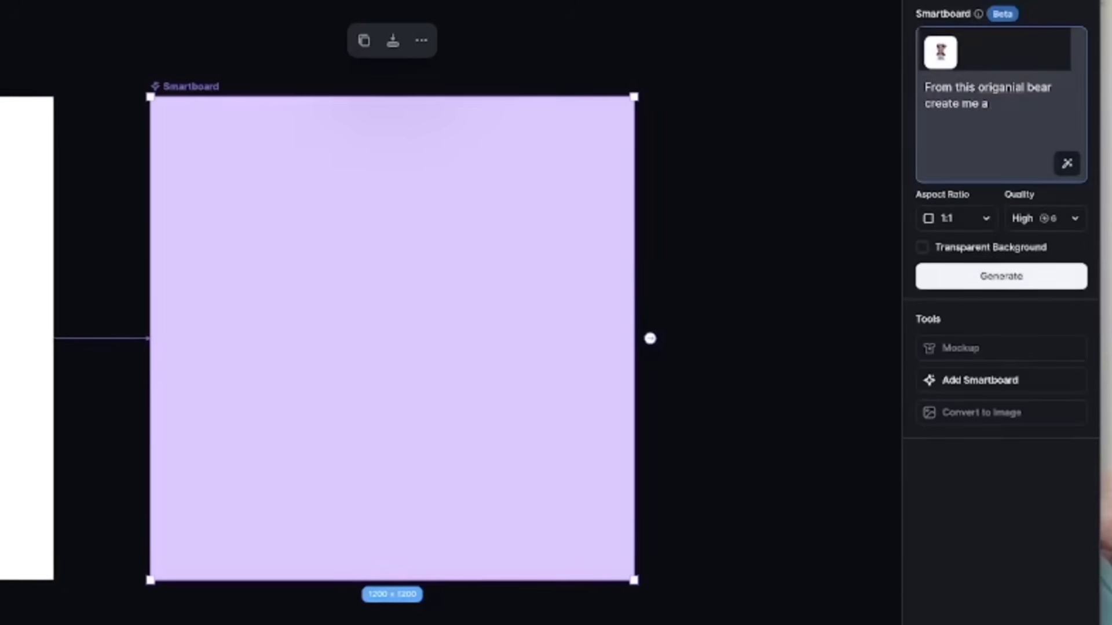
pyautogui.write('boy bear dressed in firefighter attire')
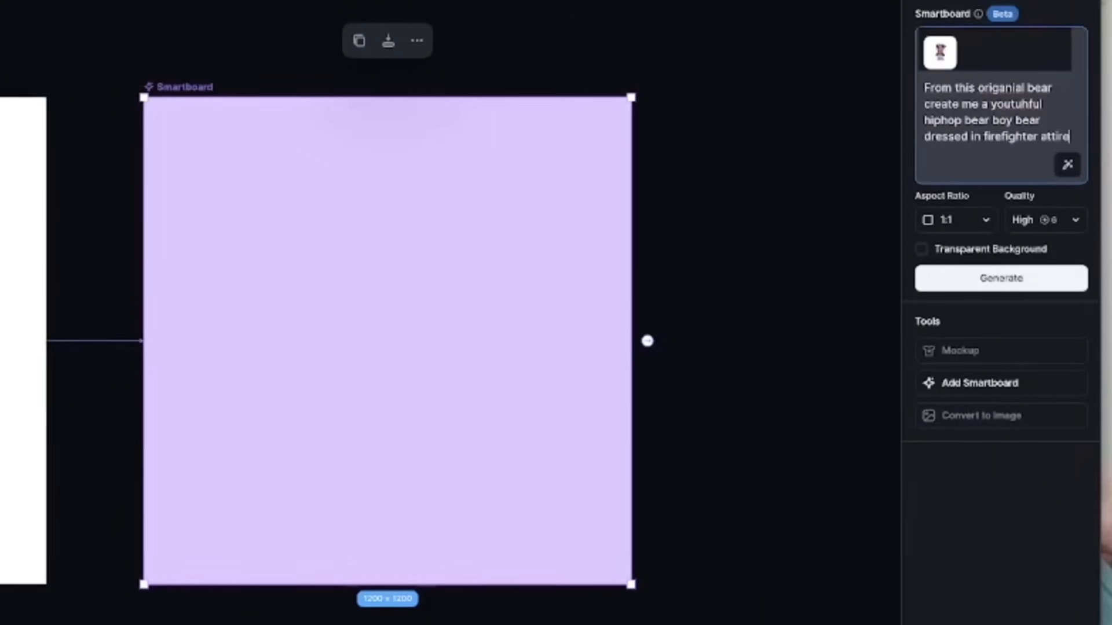
pyautogui.write('. with the fire helmet and jacket and pants and work boots with red fire truck behins hin on a street')
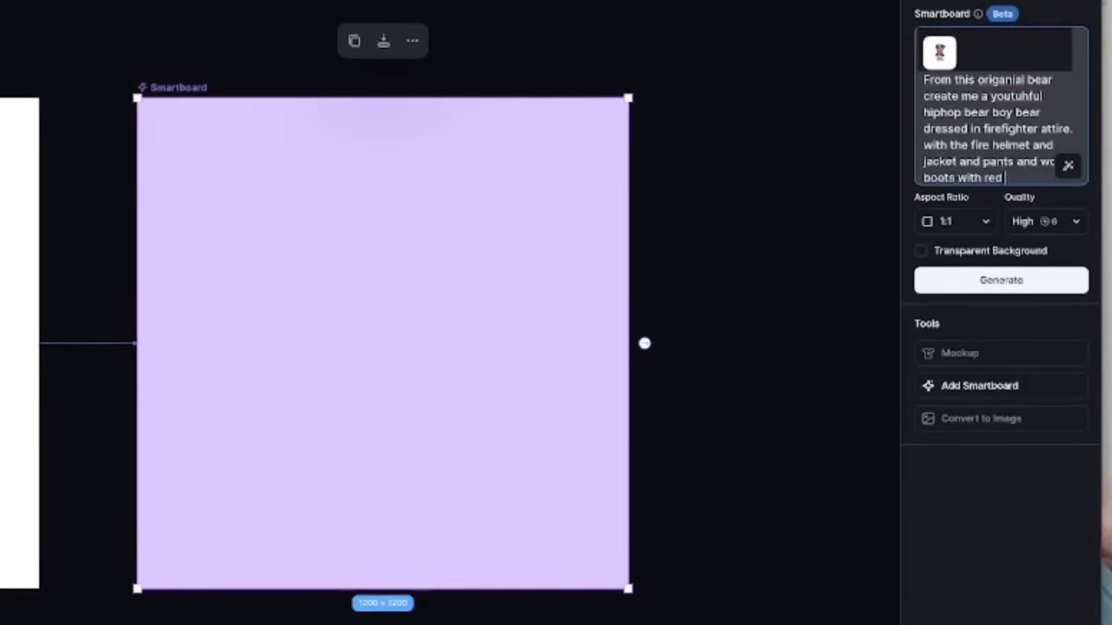
pyautogui.write(' and minimal background. the bear is the focal point and should be a street vibe')
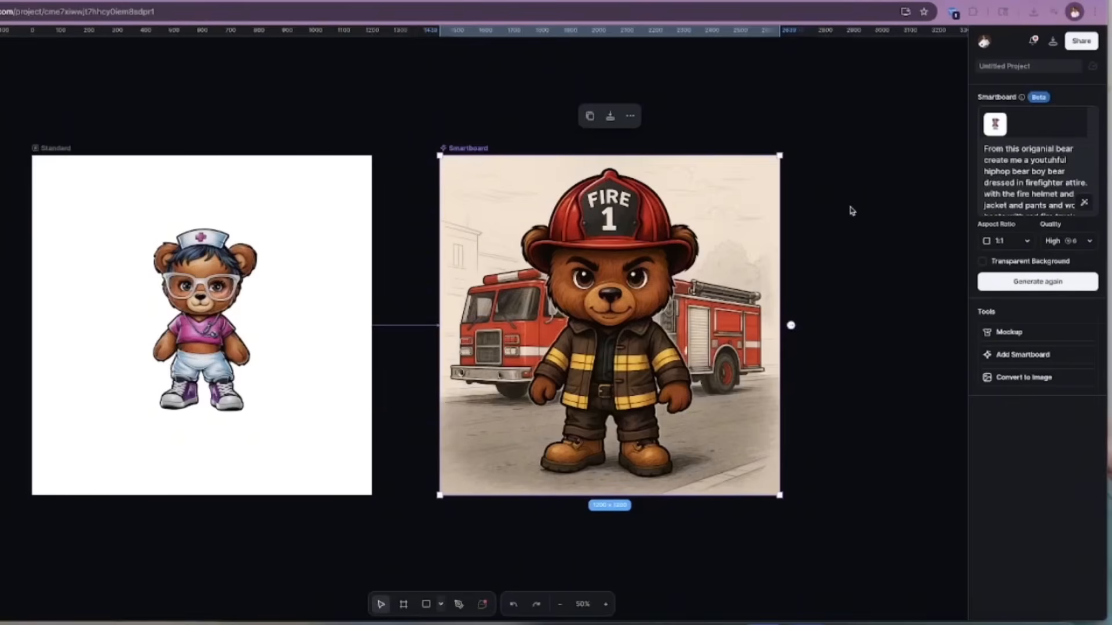
# Step: Add a second Smartboard linked to the Standard artboard that holds the nurse bear
pyautogui.click(1078, 153)
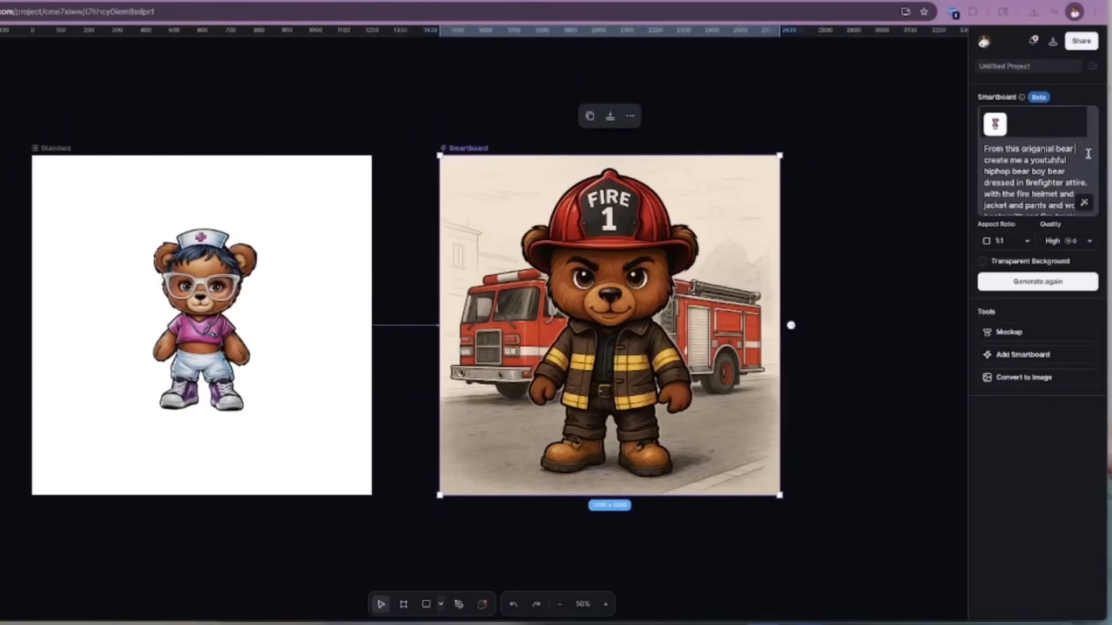
pyautogui.scroll(-3, 799, 241)
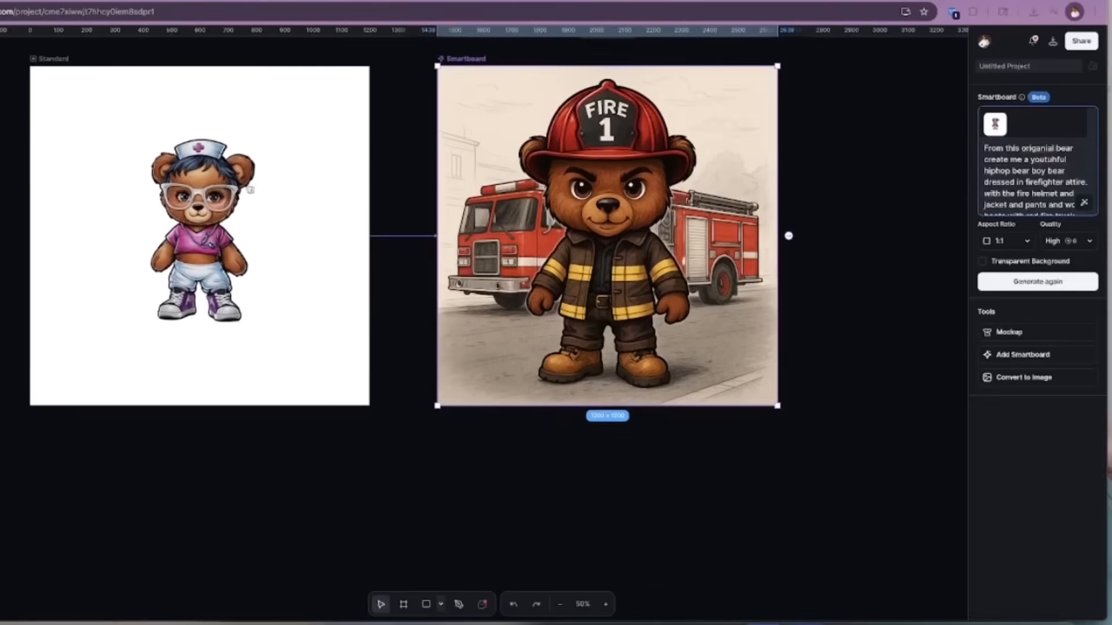
pyautogui.click(293, 193)
pyautogui.click(240, 200)
pyautogui.scroll(1, 241, 200)
pyautogui.click(347, 220)
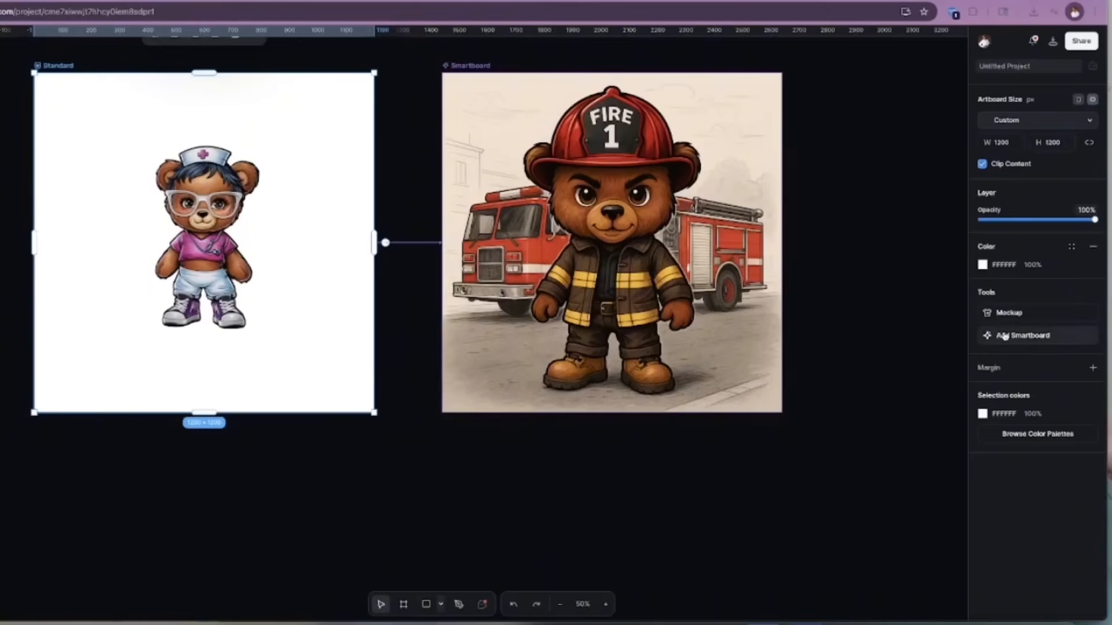
pyautogui.click(1004, 336)
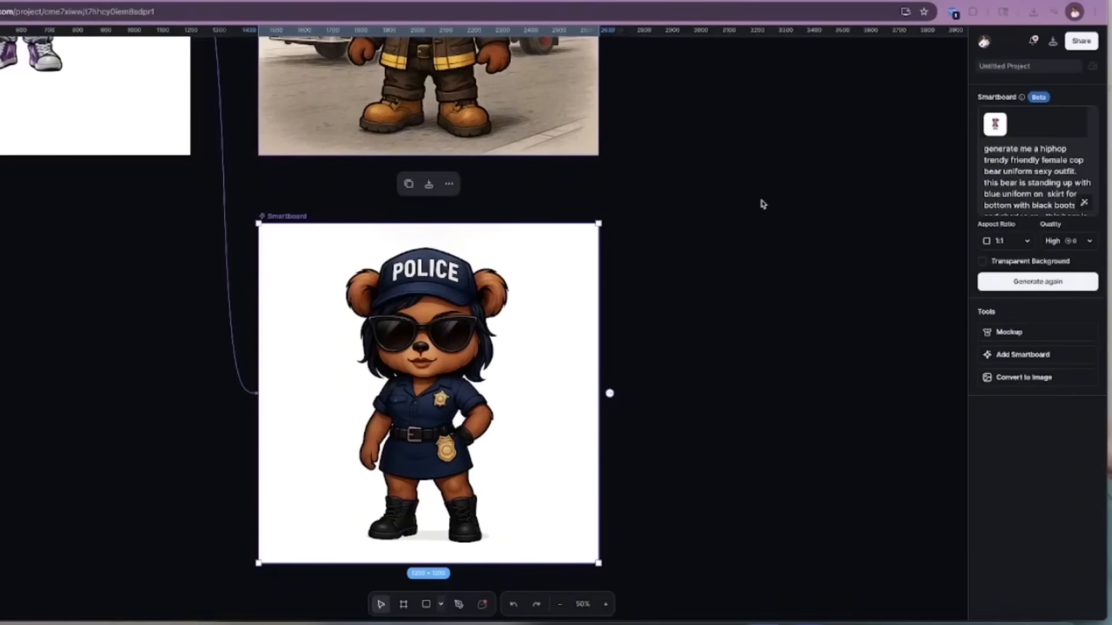
# Step: Append "short curly with light brown nose" to the female cop bear's prompt and generate the image again
pyautogui.scroll(3, 762, 204)
pyautogui.scroll(-2, 761, 203)
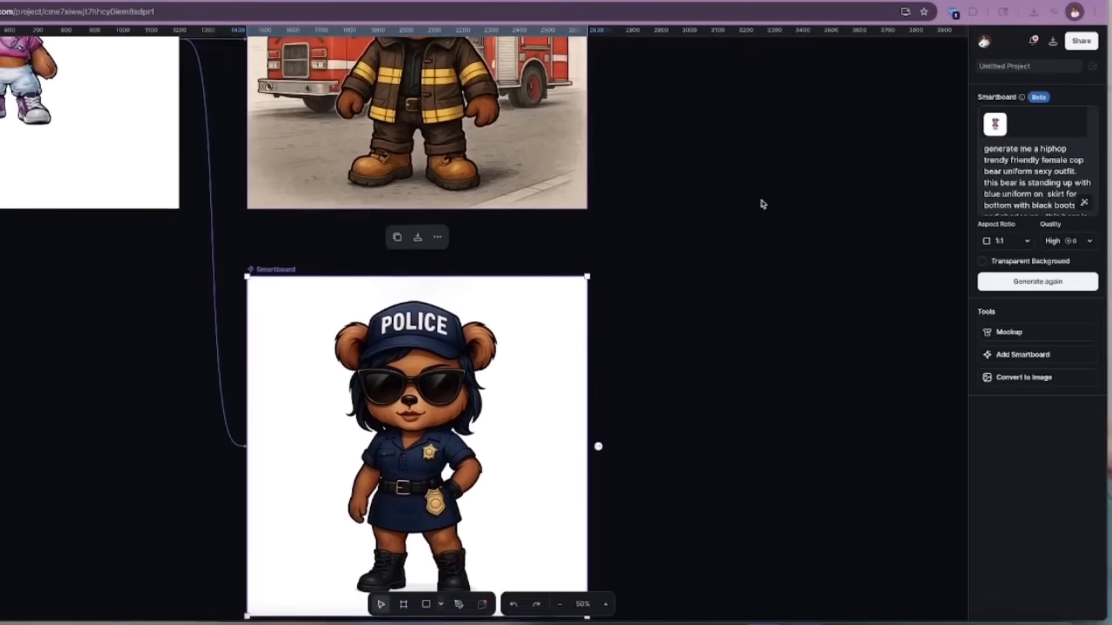
pyautogui.hscroll(1, 762, 203)
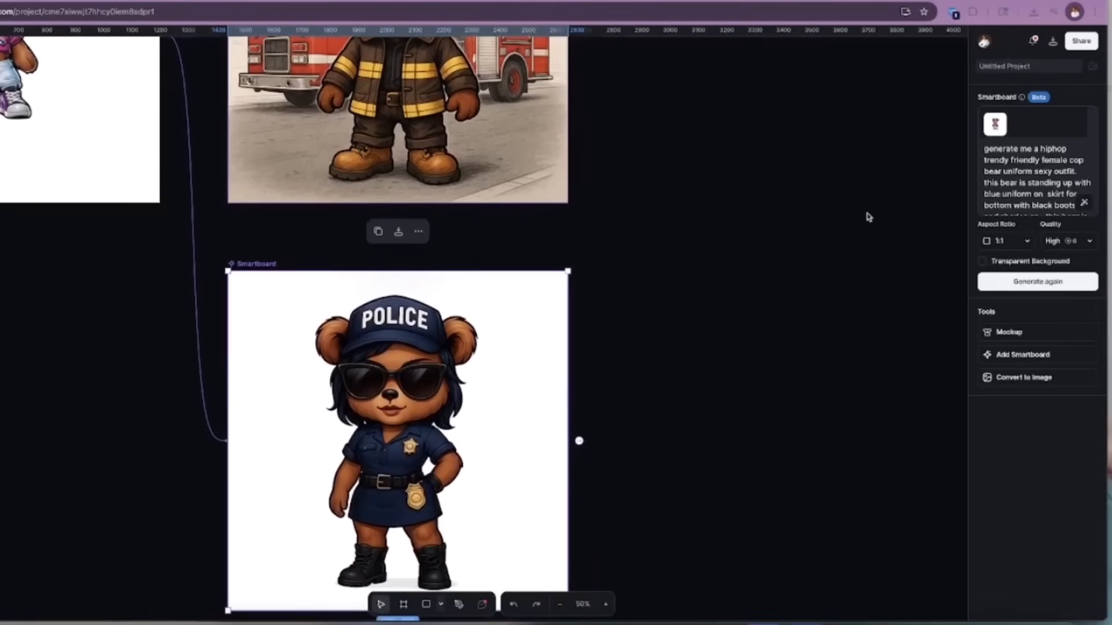
pyautogui.scroll(-3, 1035, 184)
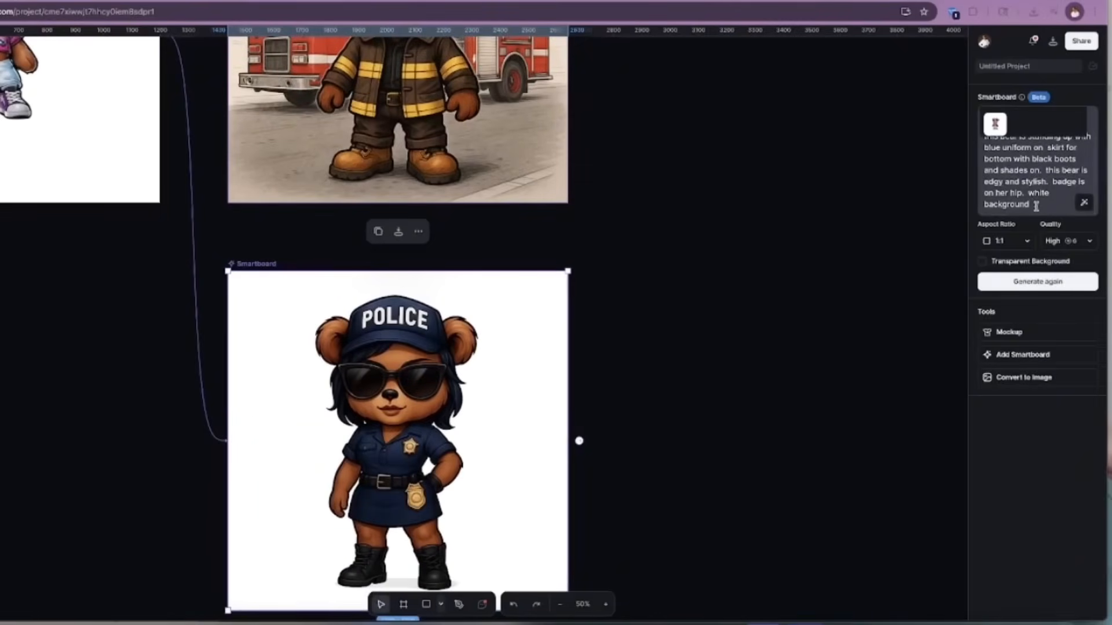
pyautogui.click(1039, 205)
pyautogui.write('sho')
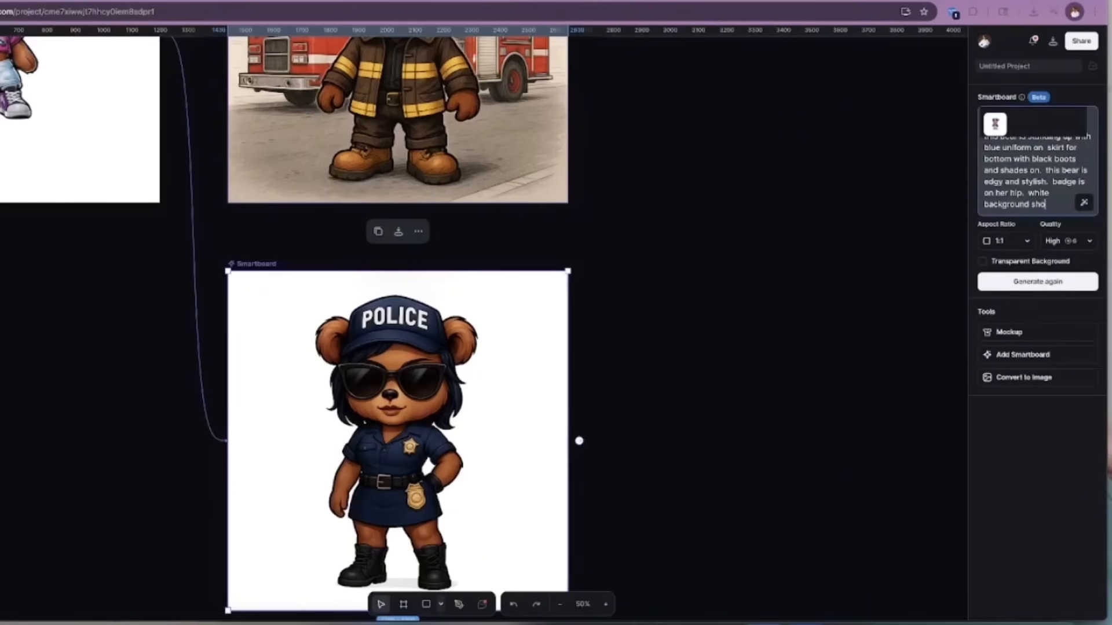
pyautogui.write('rt curly with light brown nose')
pyautogui.scroll(4, 677, 145)
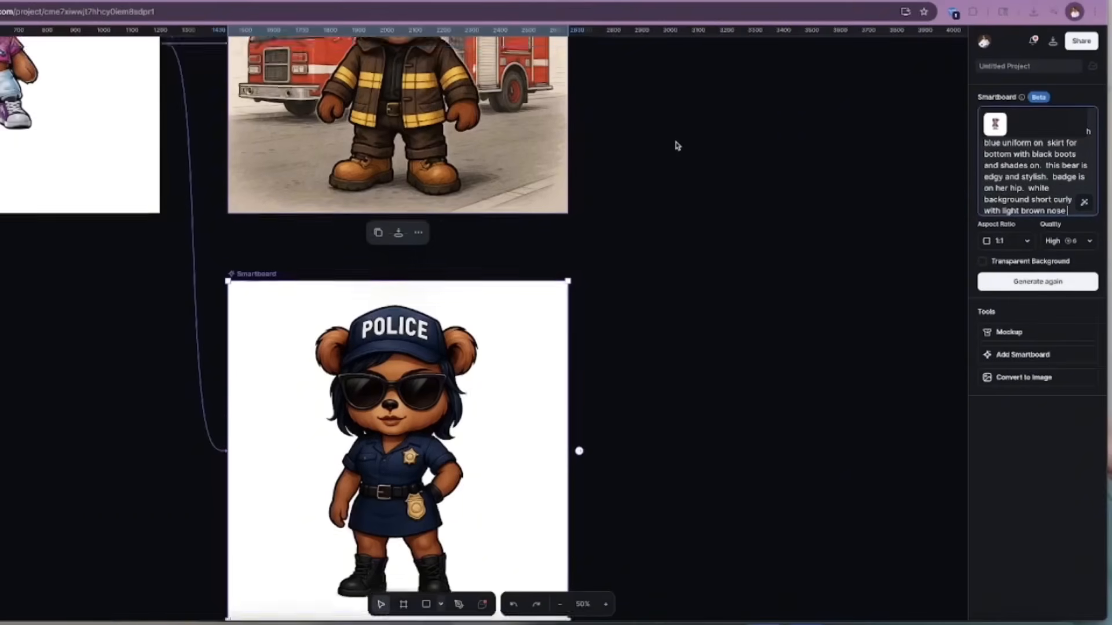
pyautogui.scroll(-5, 678, 146)
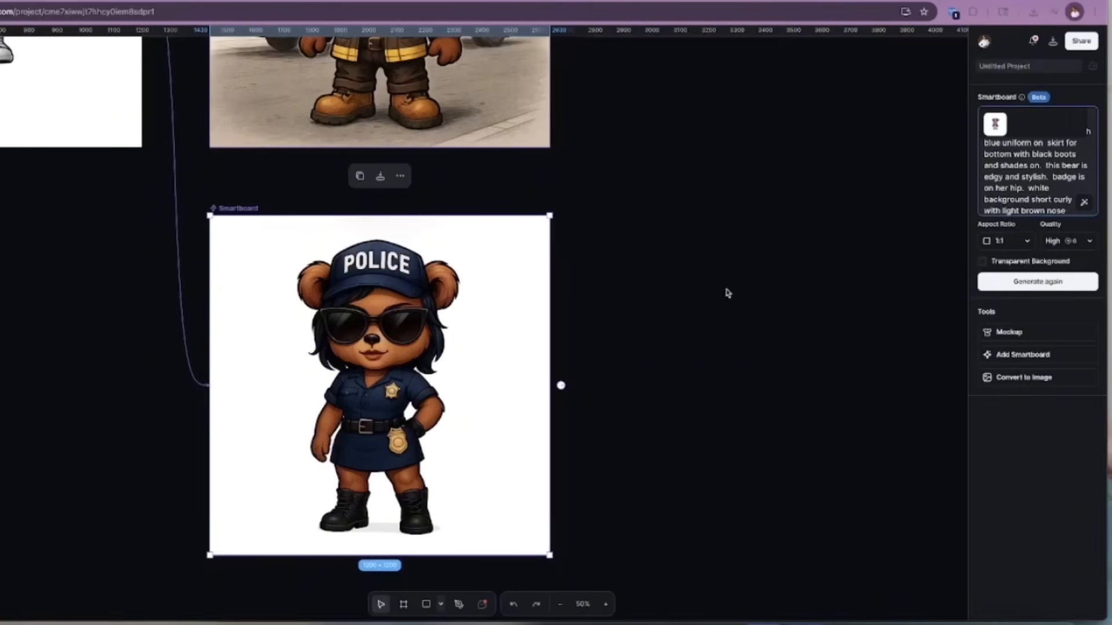
pyautogui.click(1010, 286)
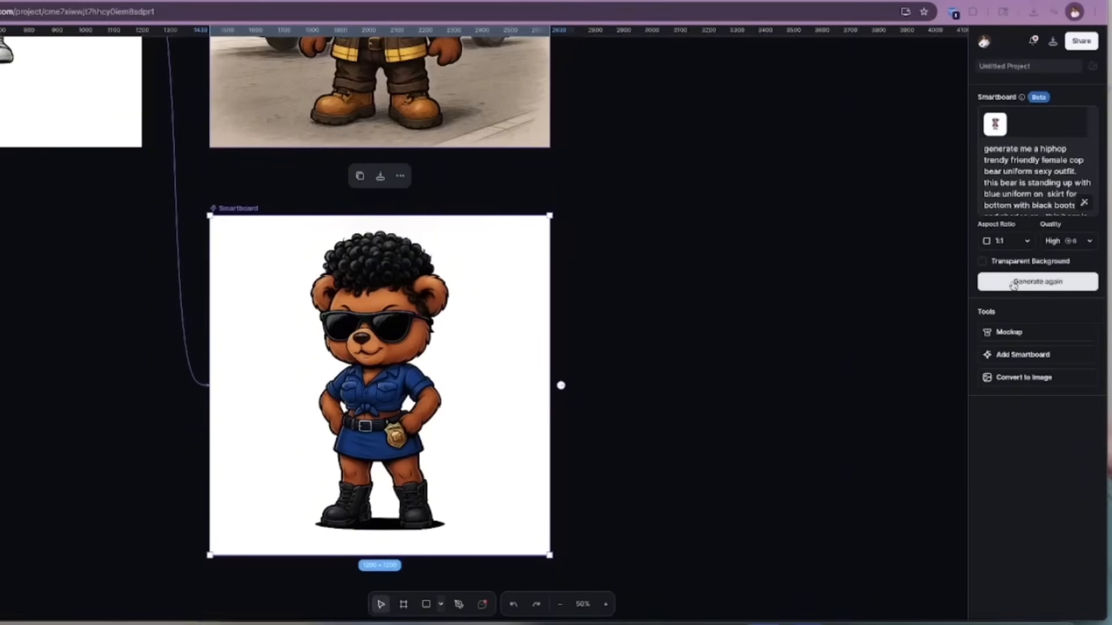
pyautogui.scroll(7, 660, 241)
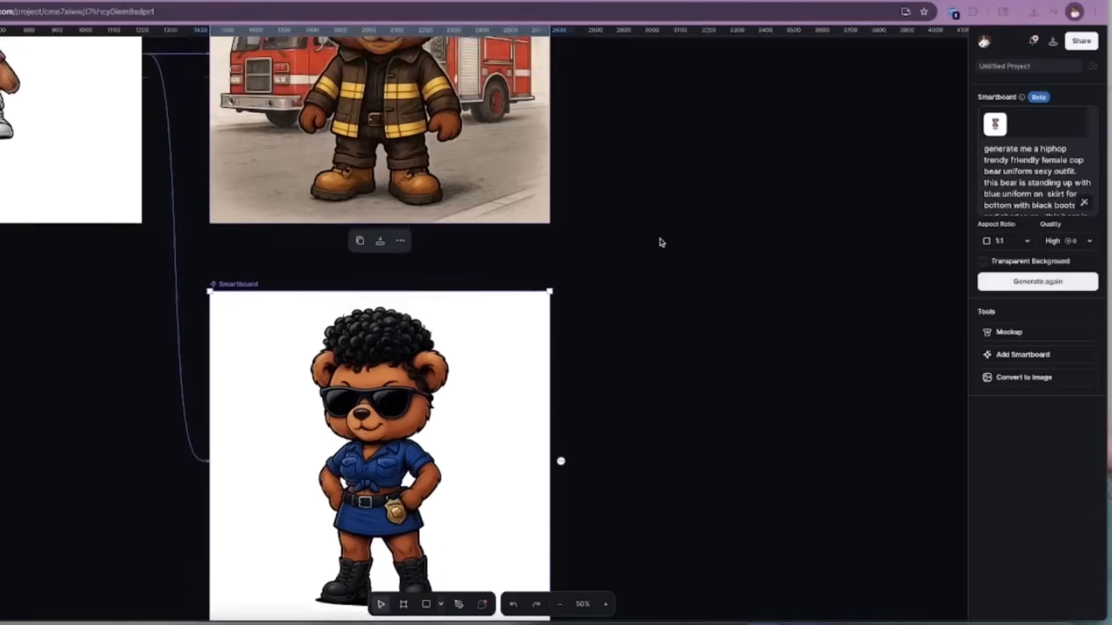
pyautogui.hscroll(-2, 662, 242)
pyautogui.scroll(-5, 662, 241)
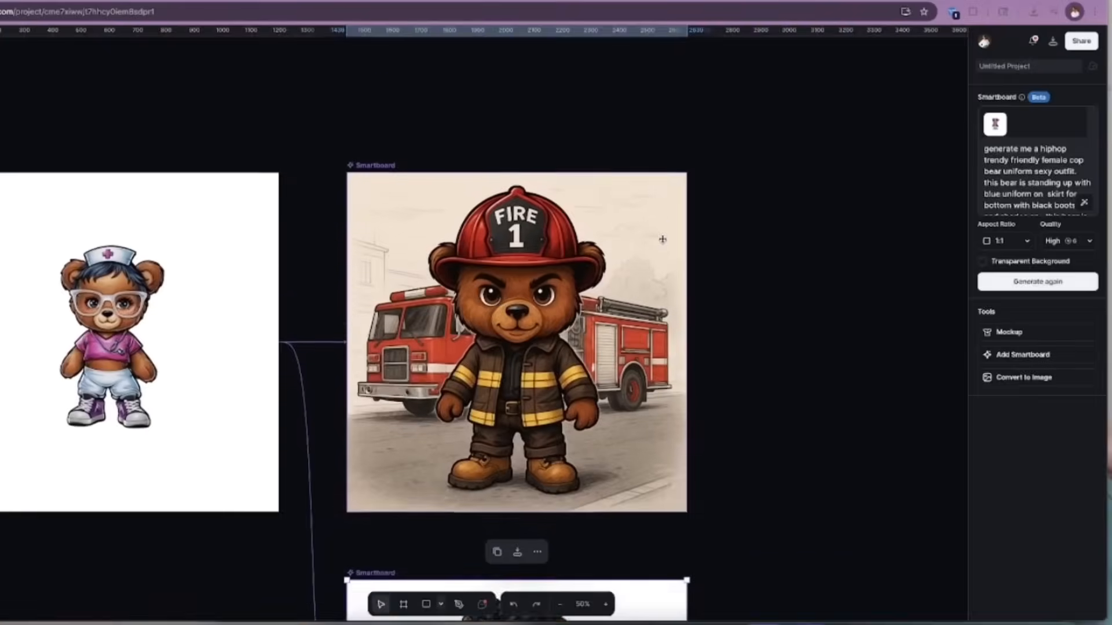
pyautogui.scroll(-5, 662, 239)
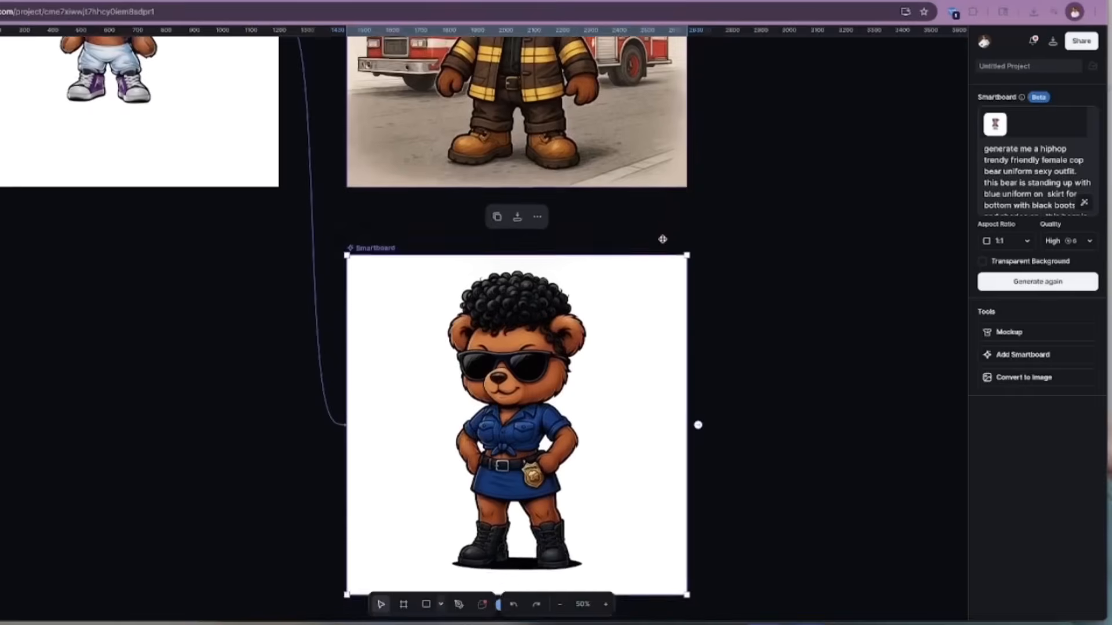
pyautogui.scroll(-1, 662, 239)
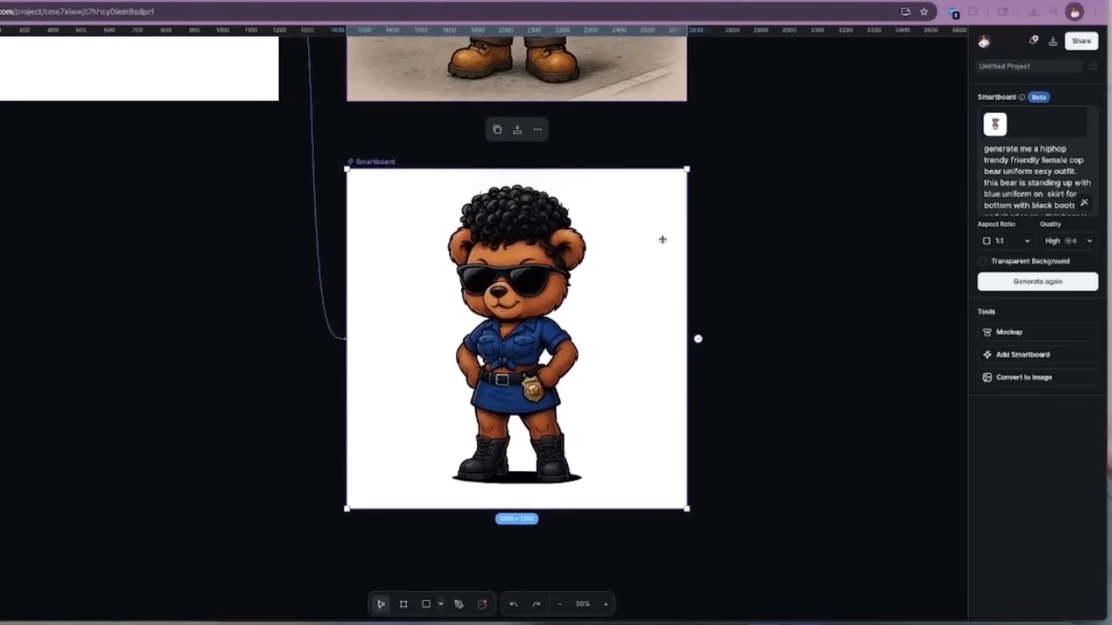